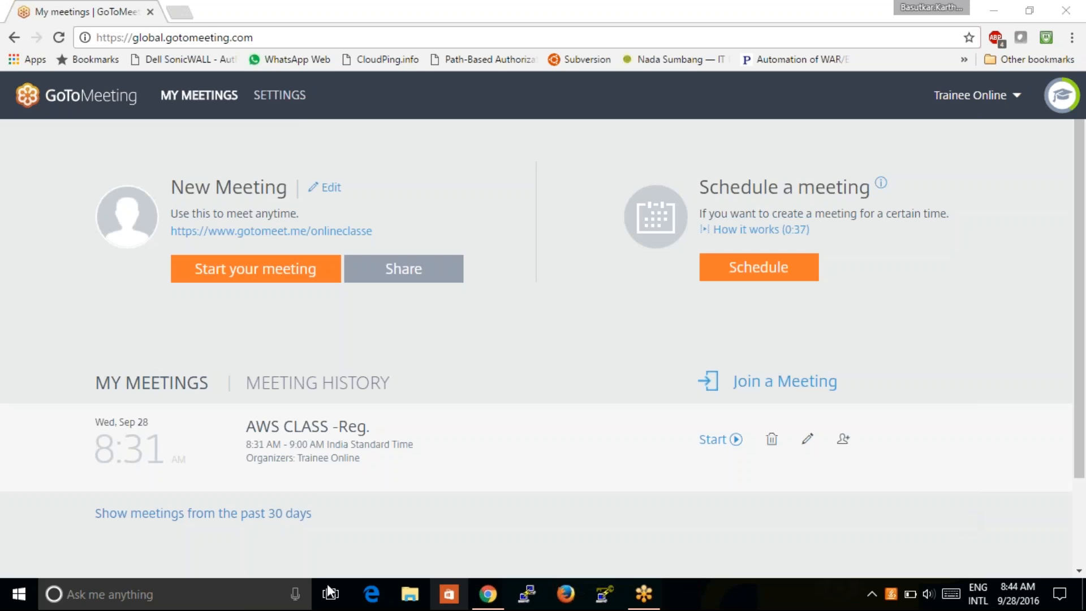
- Launch OneNote from Windows search by searching 'one'
{"action": "left_click", "coordinate": [236, 604]}
{"action": "type", "text": "o"}
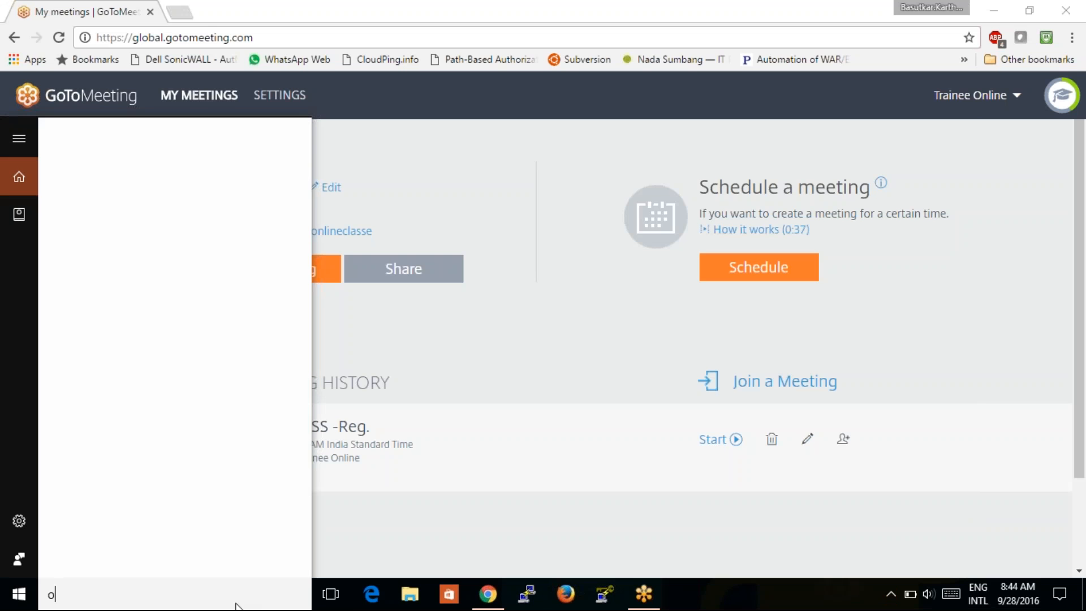
{"action": "type", "text": "nr"}
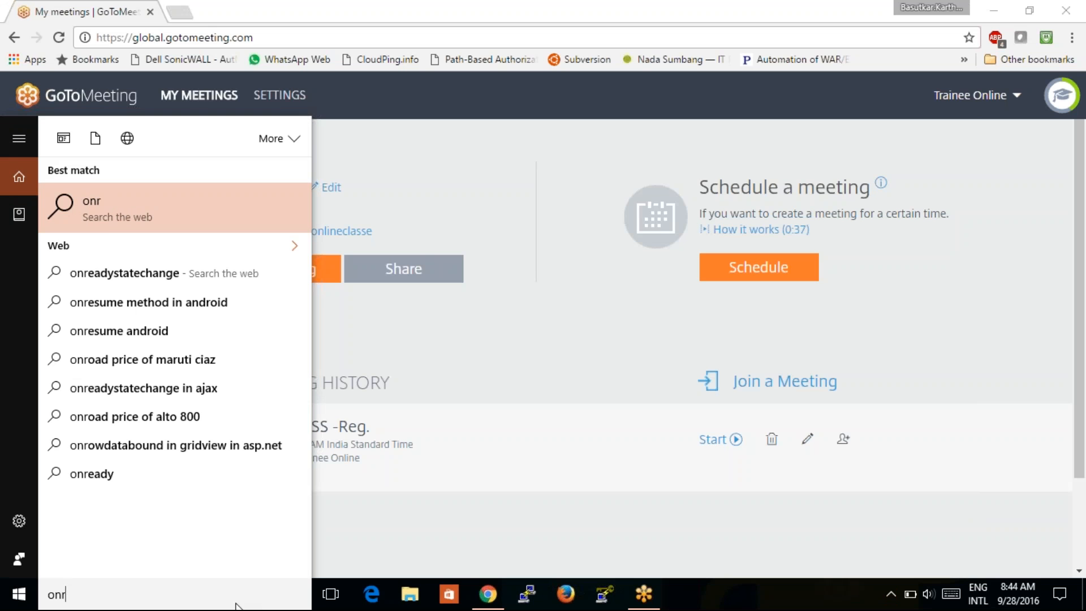
{"action": "key", "text": "BackSpace"}
{"action": "type", "text": "e"}
{"action": "key", "text": "Escape"}
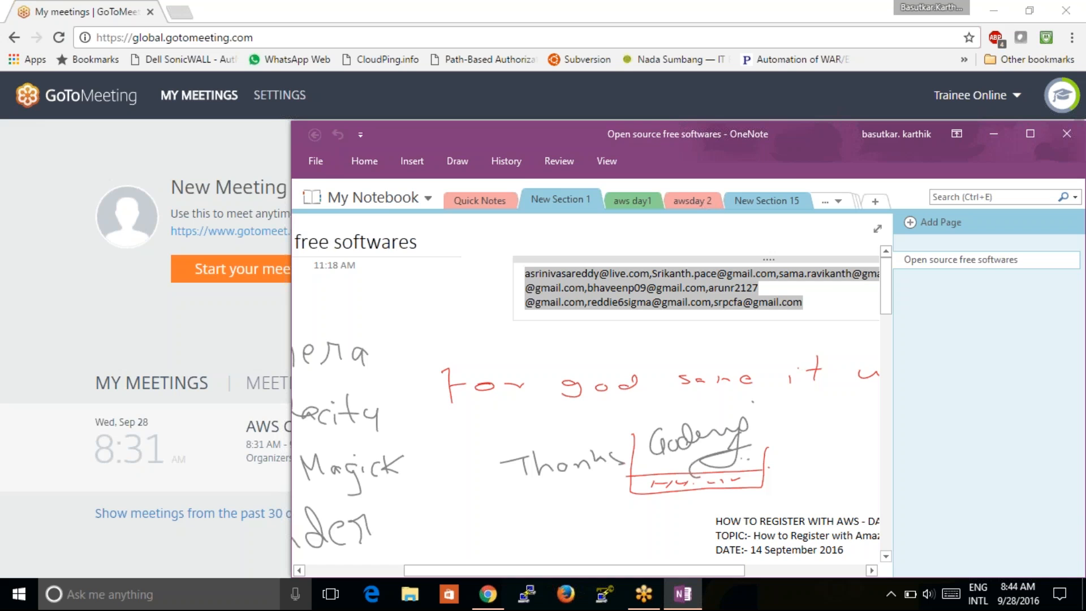
- Maximize OneNote, add the blank 'New Section 16', and switch back to Chrome's GoToMeeting page
{"action": "double_click", "coordinate": [792, 141]}
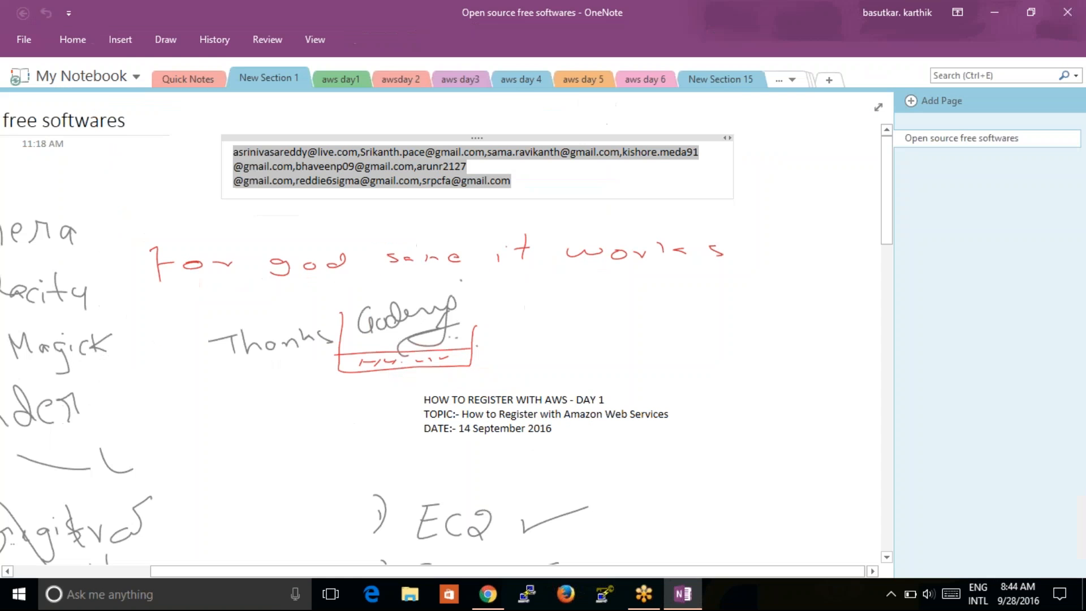
{"action": "left_click", "coordinate": [828, 80]}
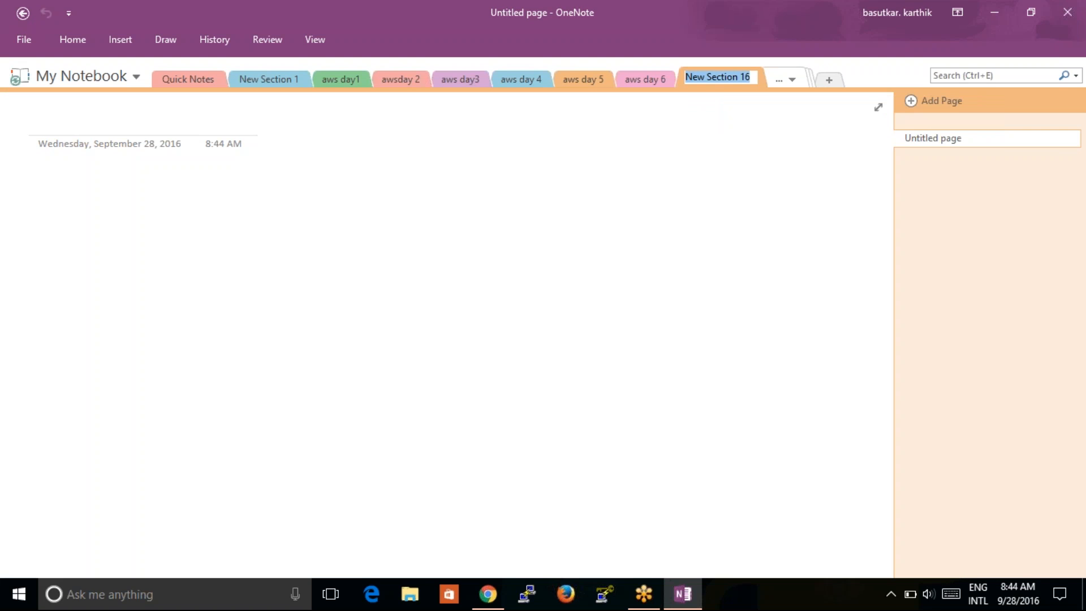
{"action": "left_click", "coordinate": [487, 594]}
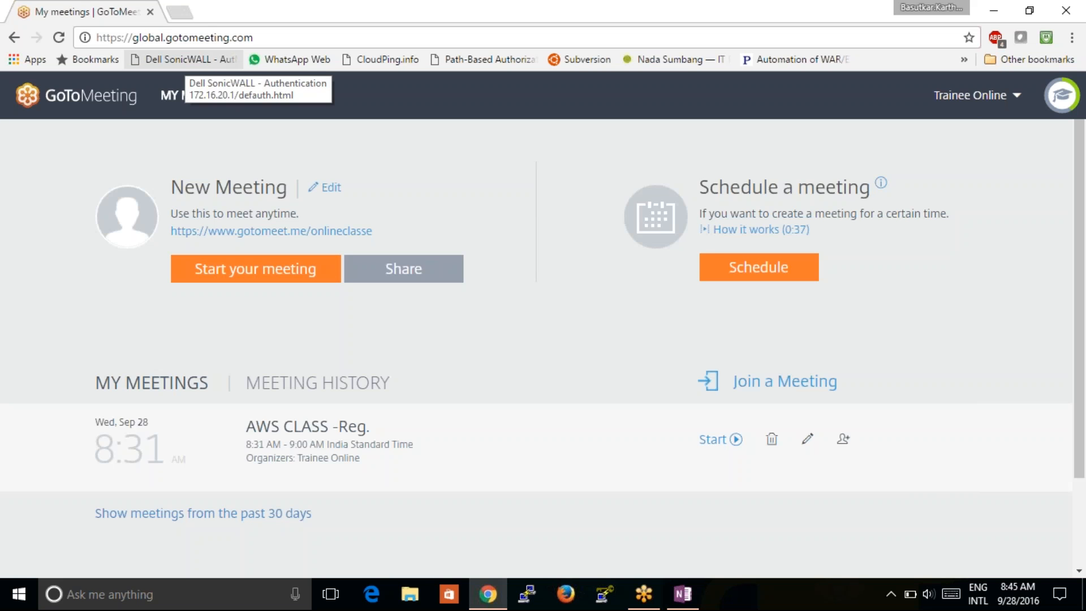
- Load aws.amazon.com in a new tab, reload it, and go to the AWS account sign-in page
{"action": "left_click", "coordinate": [179, 13]}
{"action": "type", "text": "aws.amazon.com"}
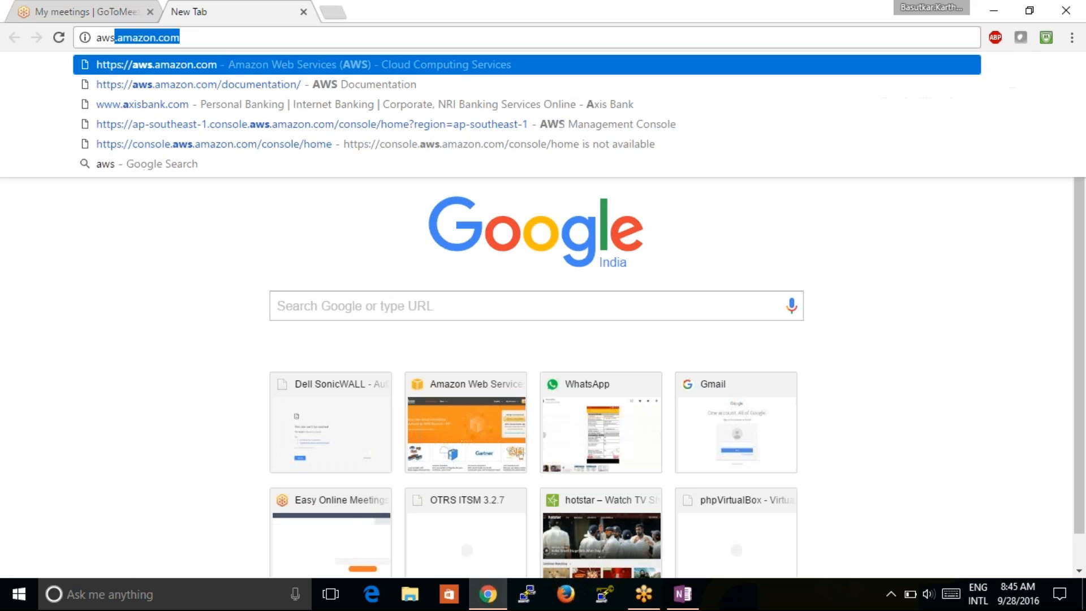
{"action": "key", "text": "Return"}
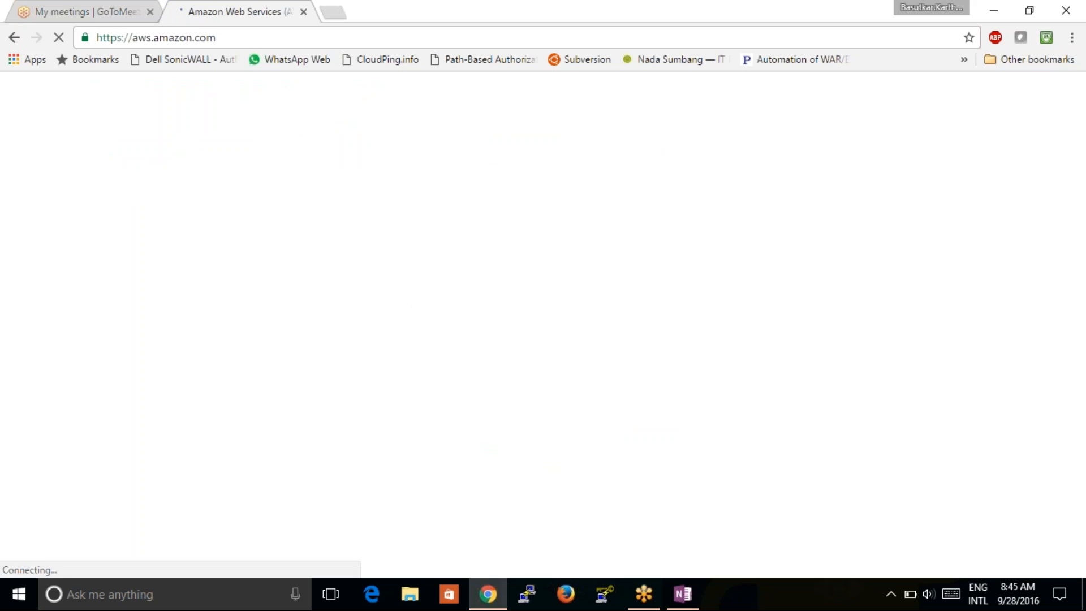
{"action": "left_click", "coordinate": [186, 36]}
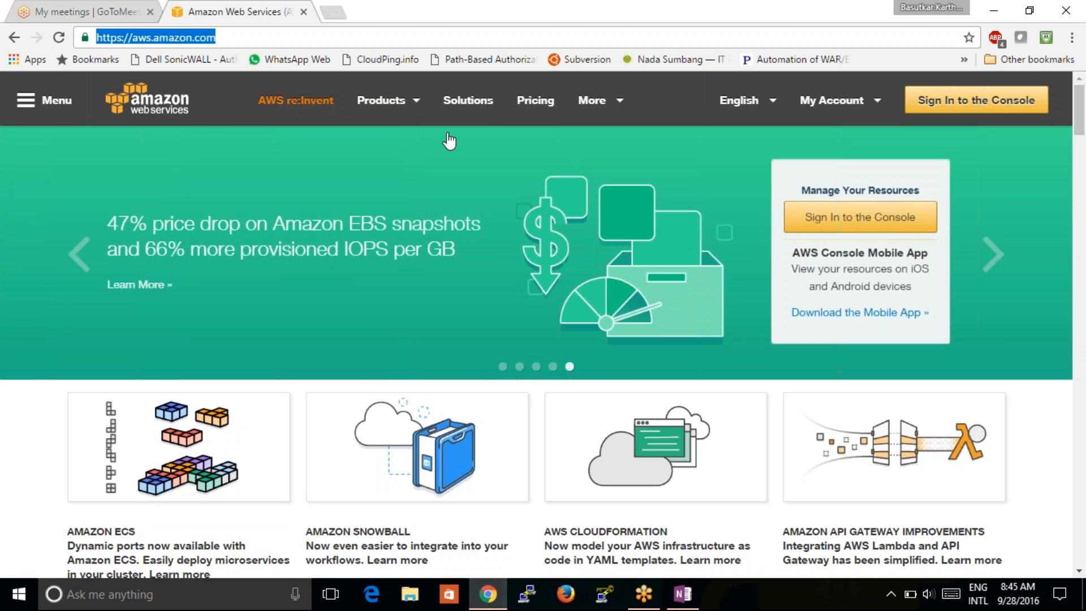
{"action": "left_click", "coordinate": [679, 144]}
{"action": "key", "text": "F5"}
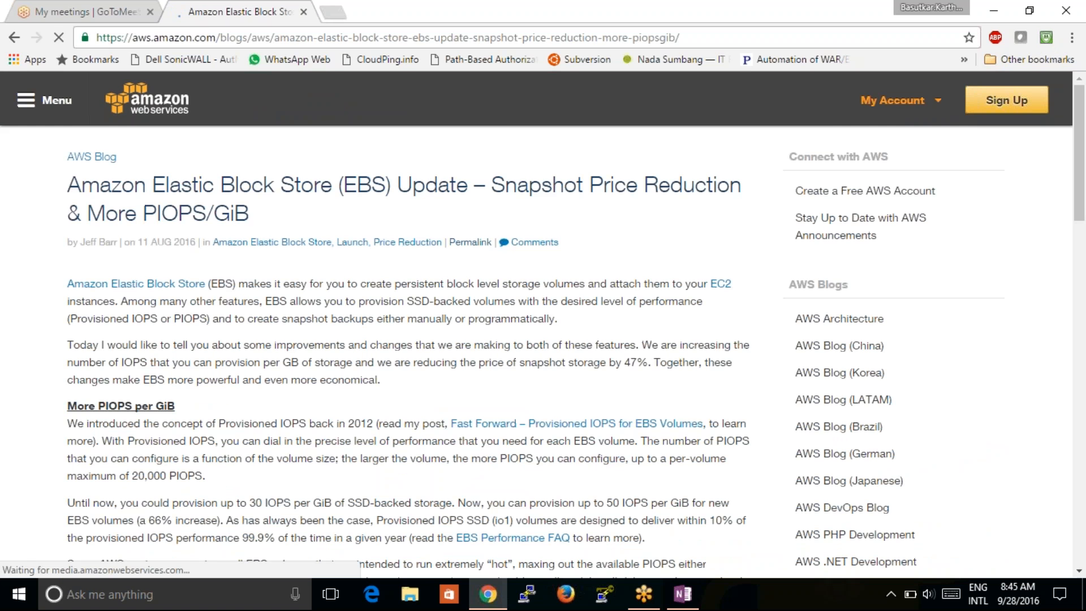
{"action": "left_click", "coordinate": [1006, 102]}
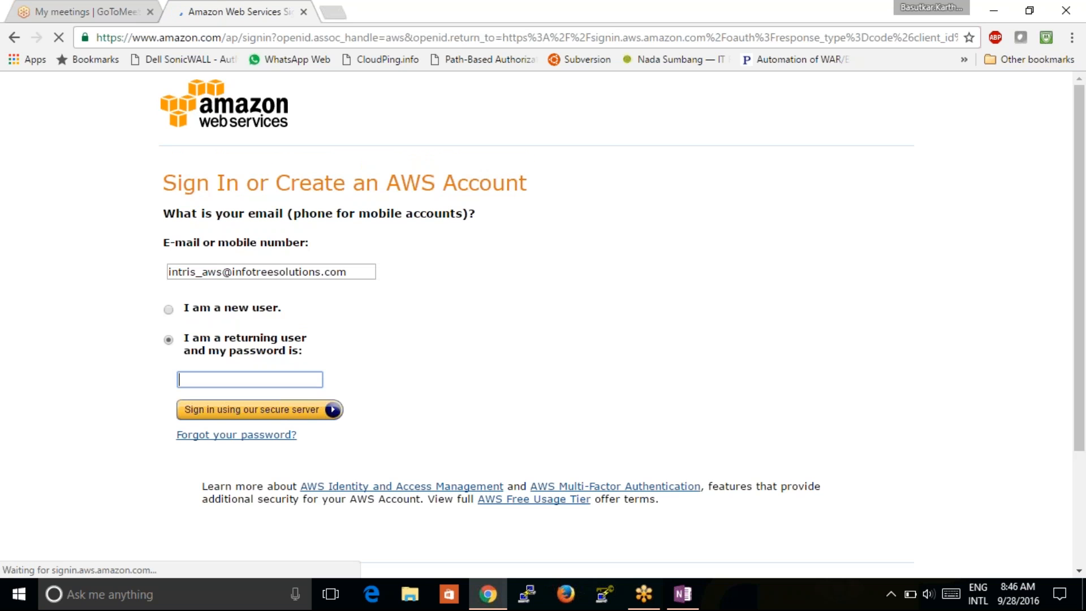
- Enter the account password in the returning-user sign-in form
{"action": "type", "text": "••••"}
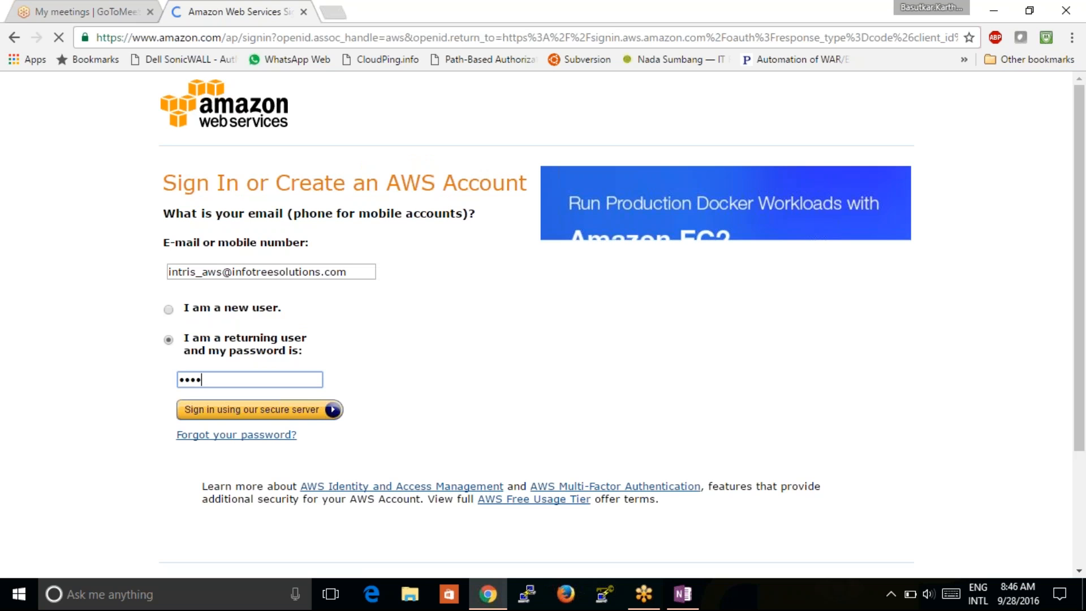
{"action": "type", "text": "•••••••••••"}
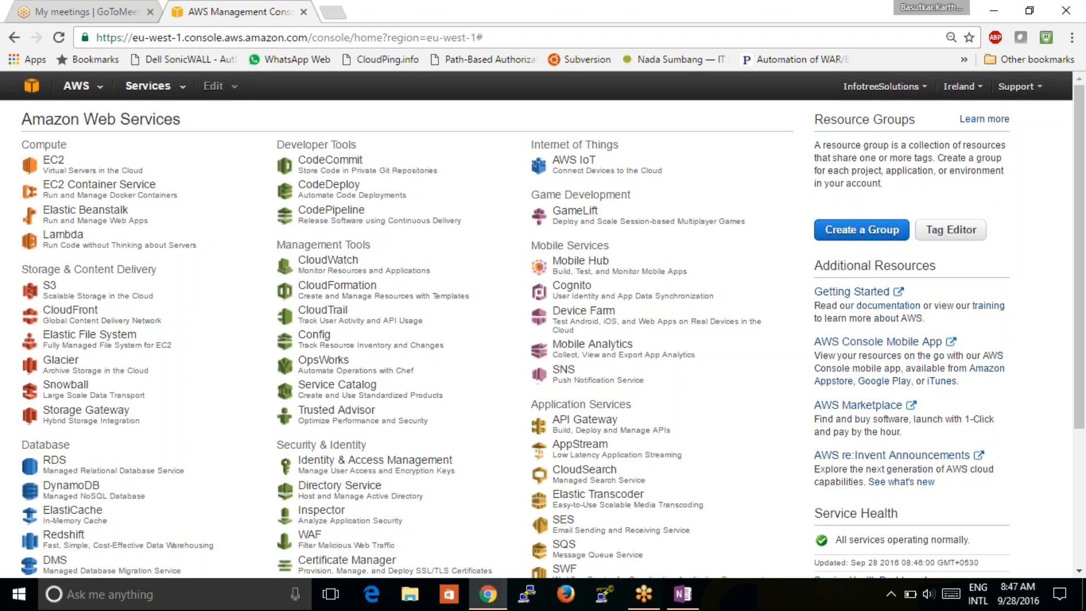
- Choose Identity & Access Management under Security & Identity in the services list
{"action": "left_click", "coordinate": [395, 466]}
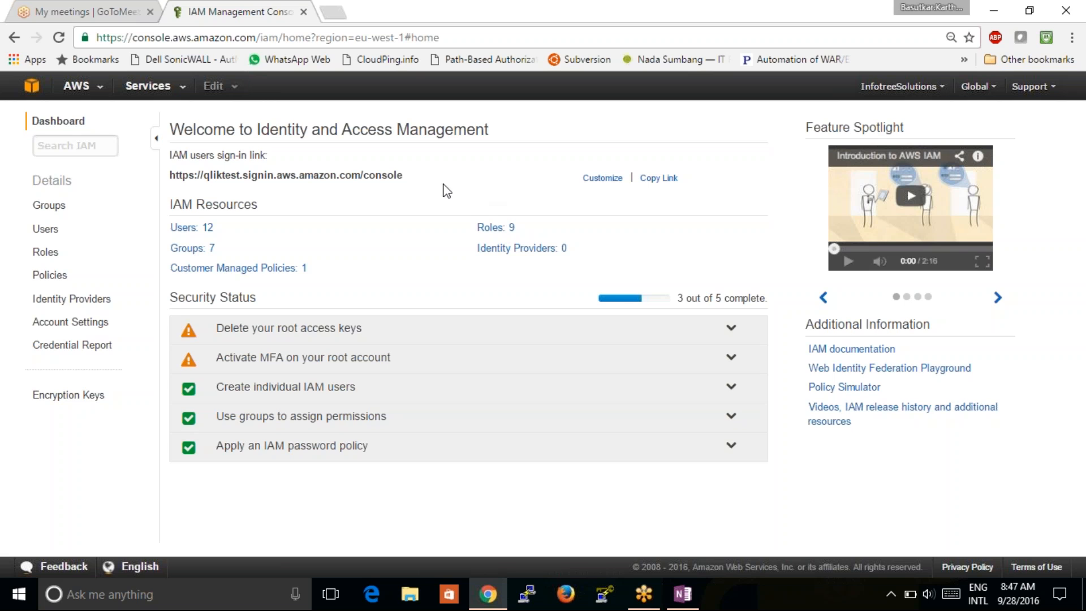
- Highlight the IAM users sign-in link, then show the Users list from the navigation pane
{"action": "left_click_drag", "start_coordinate": [408, 177], "coordinate": [165, 177]}
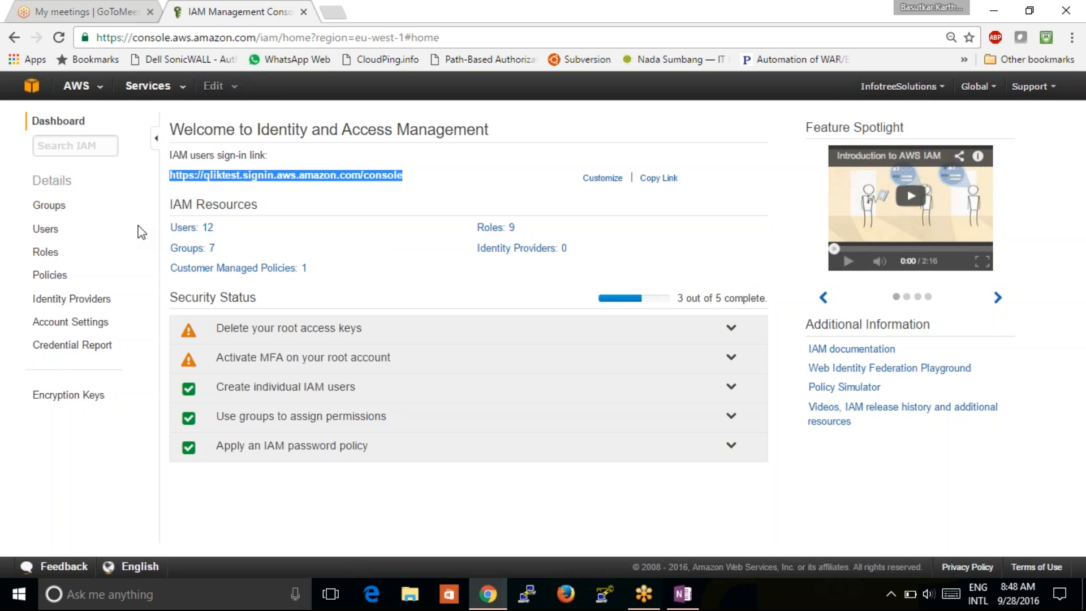
{"action": "left_click", "coordinate": [45, 230]}
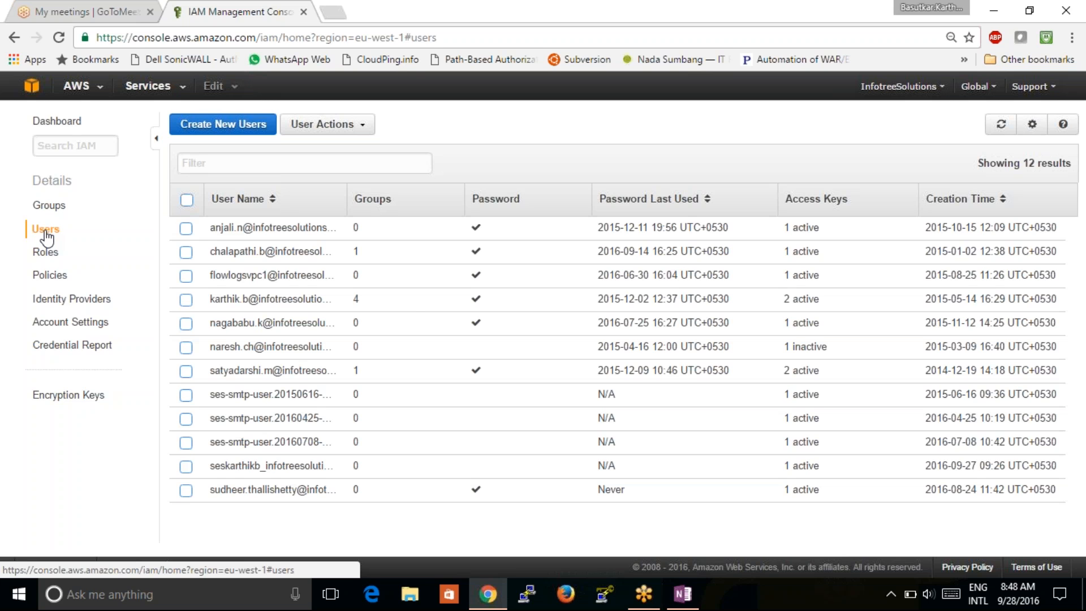
- Start a new user named 'testcase', then abandon it and return to the Users list
{"action": "left_click", "coordinate": [224, 127]}
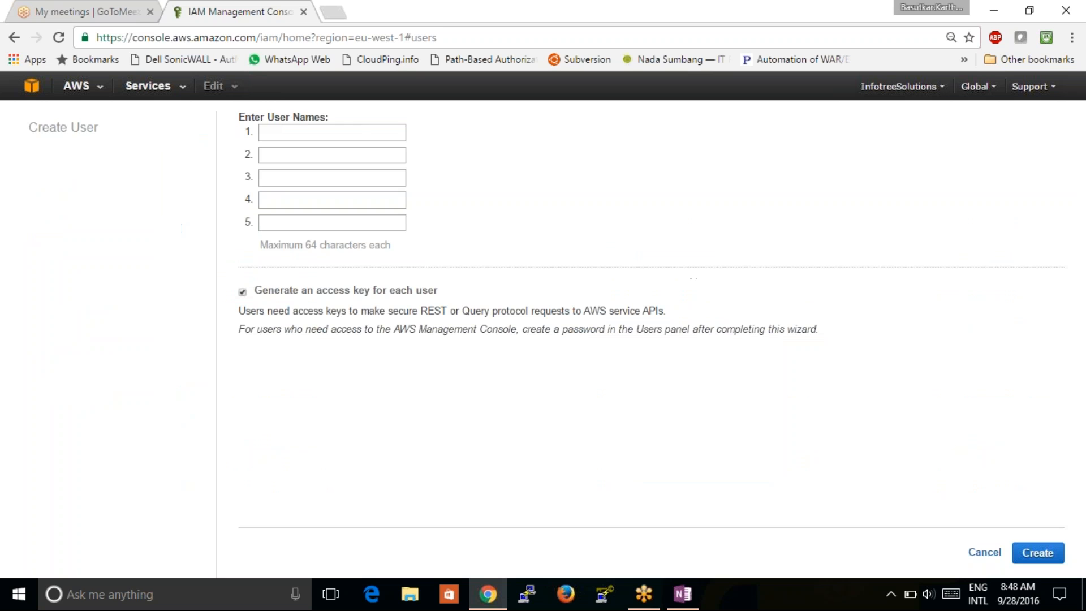
{"action": "left_click", "coordinate": [303, 128]}
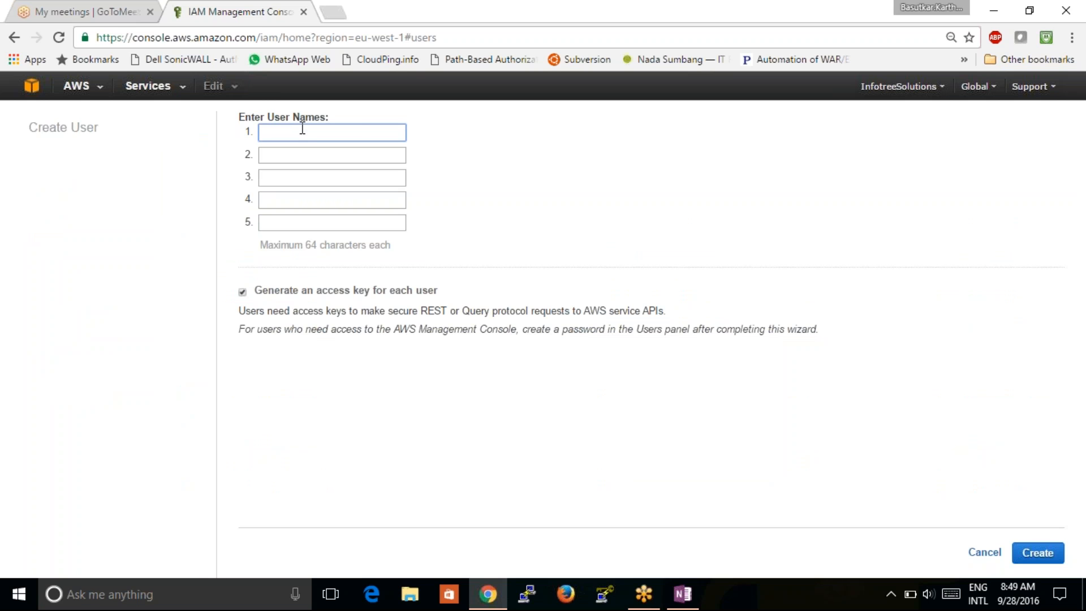
{"action": "type", "text": "testcase"}
{"action": "left_click", "coordinate": [14, 38]}
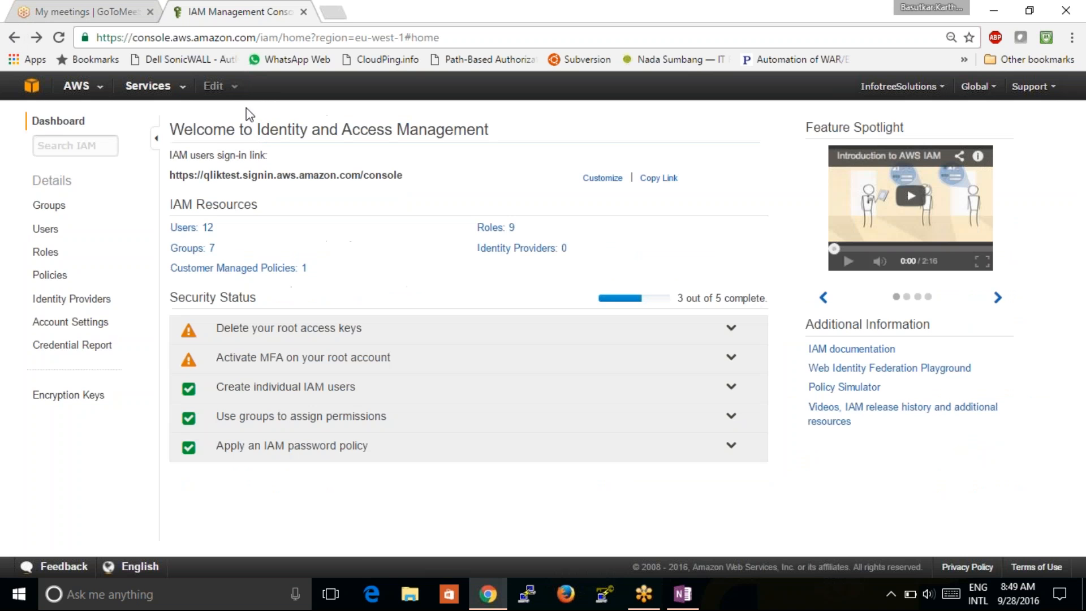
{"action": "left_click", "coordinate": [192, 227]}
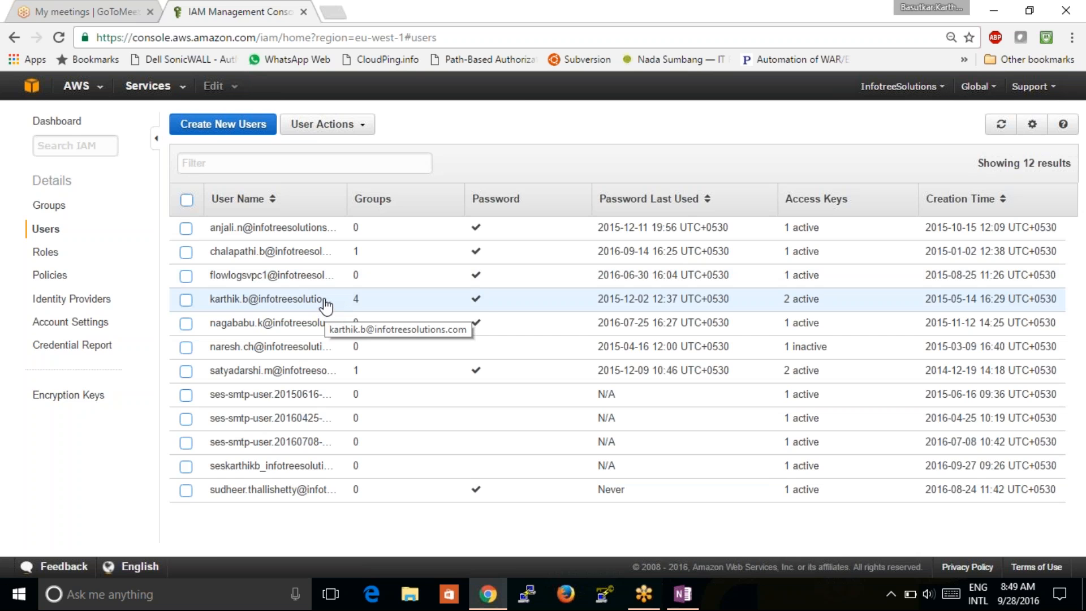
- Restart Create New Users and enter the new user's e-mail address as user name 1
{"action": "left_click", "coordinate": [230, 112]}
{"action": "left_click", "coordinate": [274, 131]}
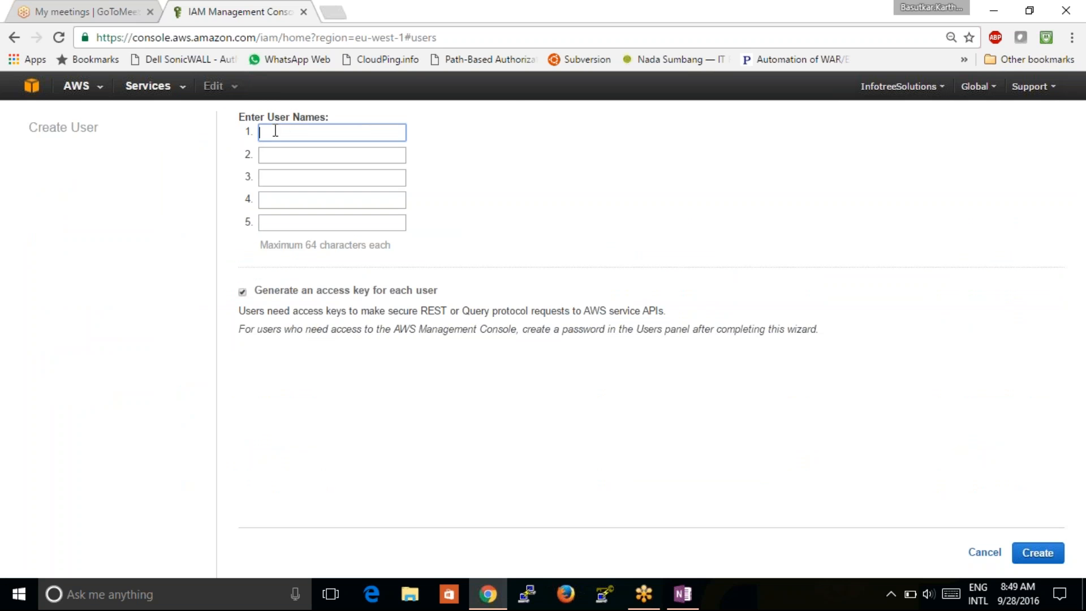
{"action": "type", "text": "k"}
{"action": "key", "text": "BackSpace"}
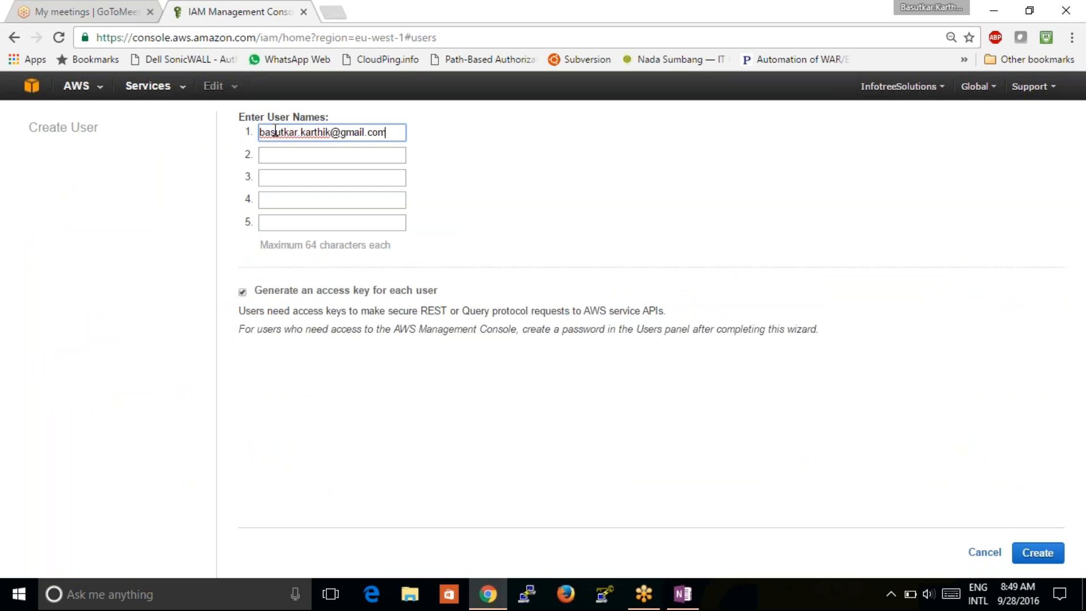
{"action": "left_click", "coordinate": [630, 152]}
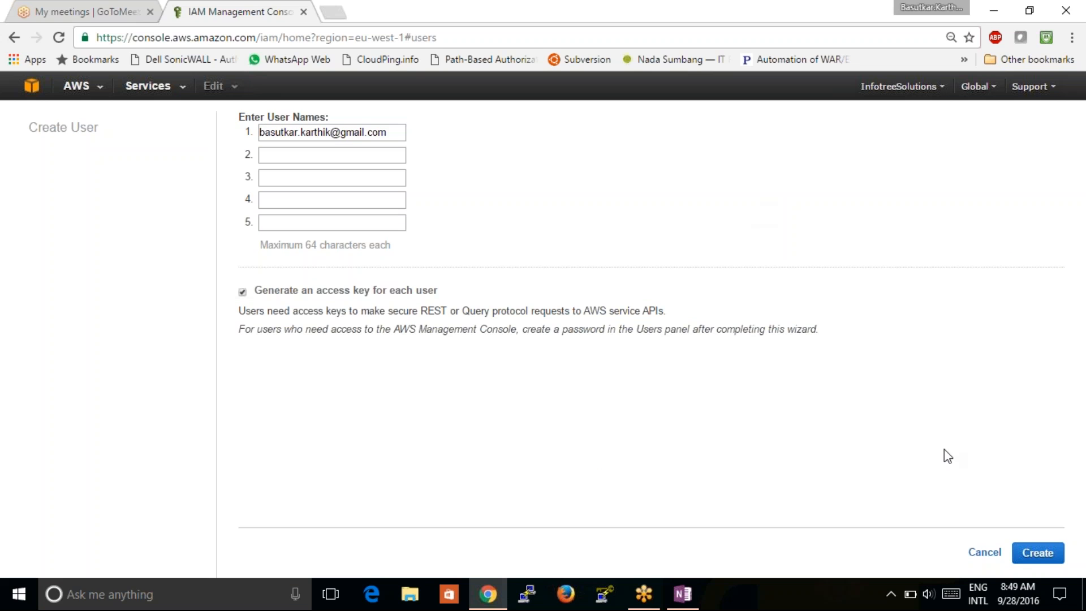
- Create the user, download its credentials as credentials (5).csv, and close back to the Users list
{"action": "left_click", "coordinate": [1030, 556]}
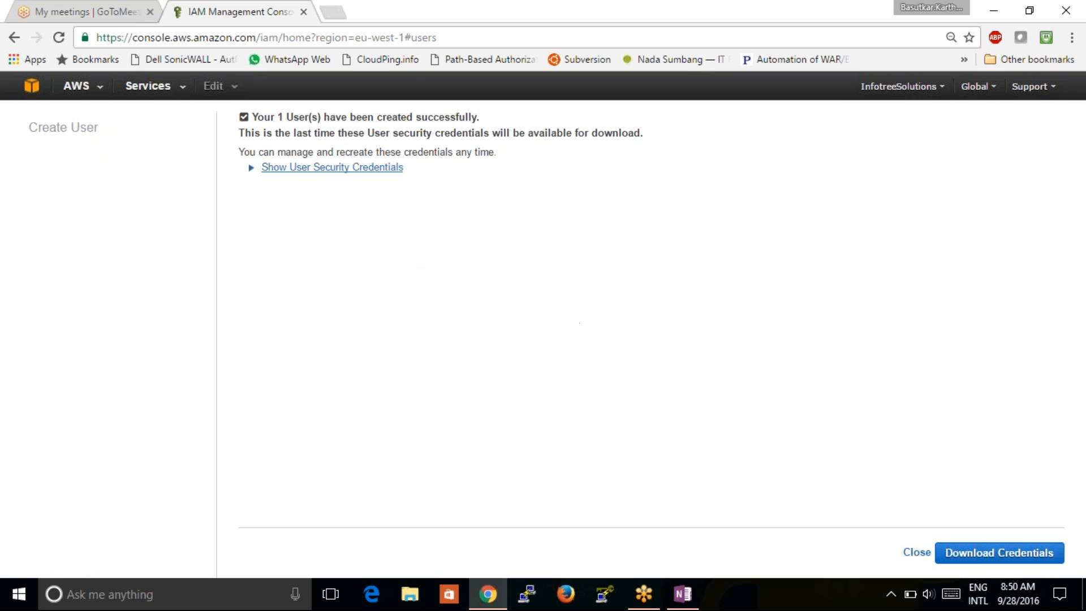
{"action": "left_click", "coordinate": [330, 170]}
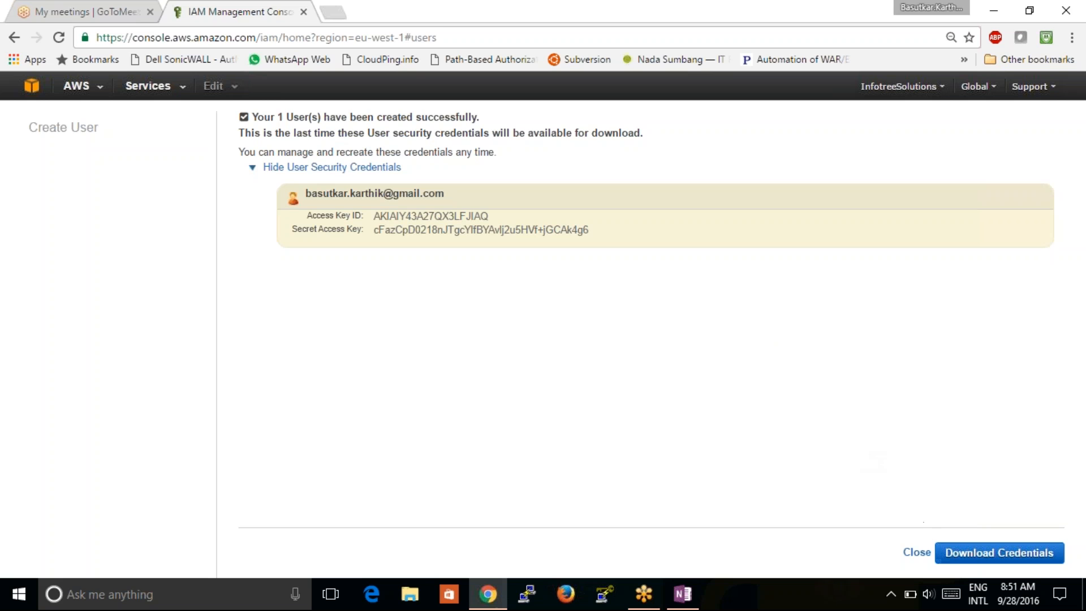
{"action": "left_click", "coordinate": [975, 561]}
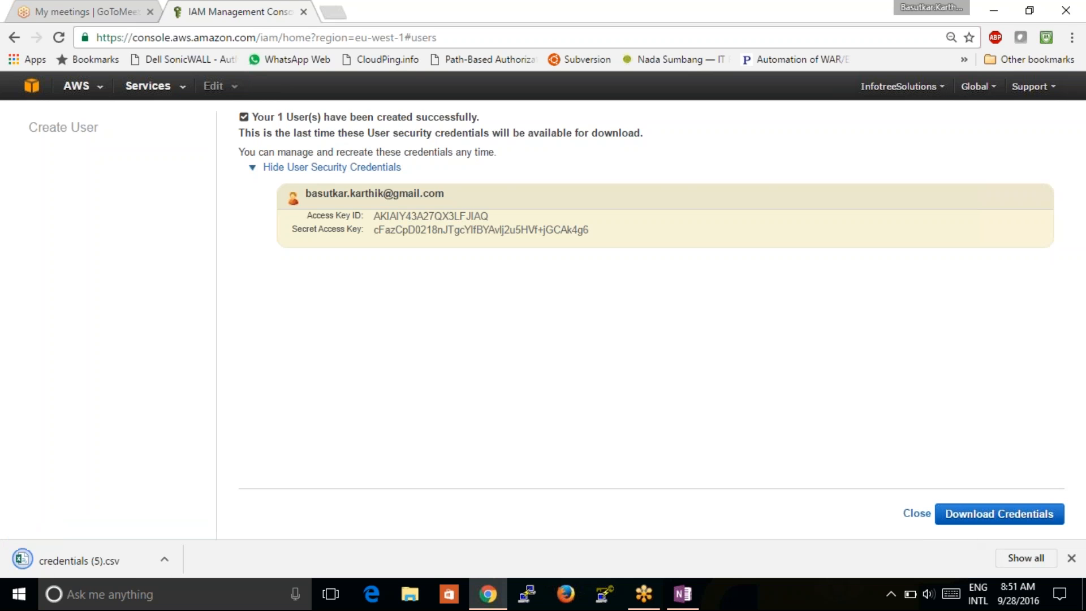
{"action": "left_click", "coordinate": [915, 513]}
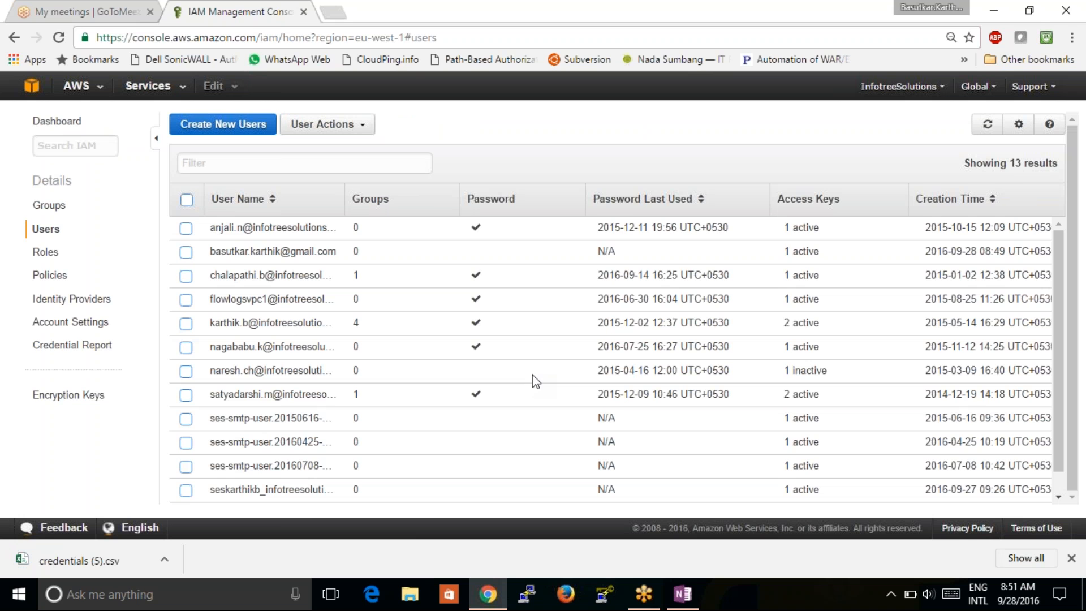
- Open the new user's page and review its ARN, missing password, permissions and security credentials
{"action": "left_click", "coordinate": [431, 258]}
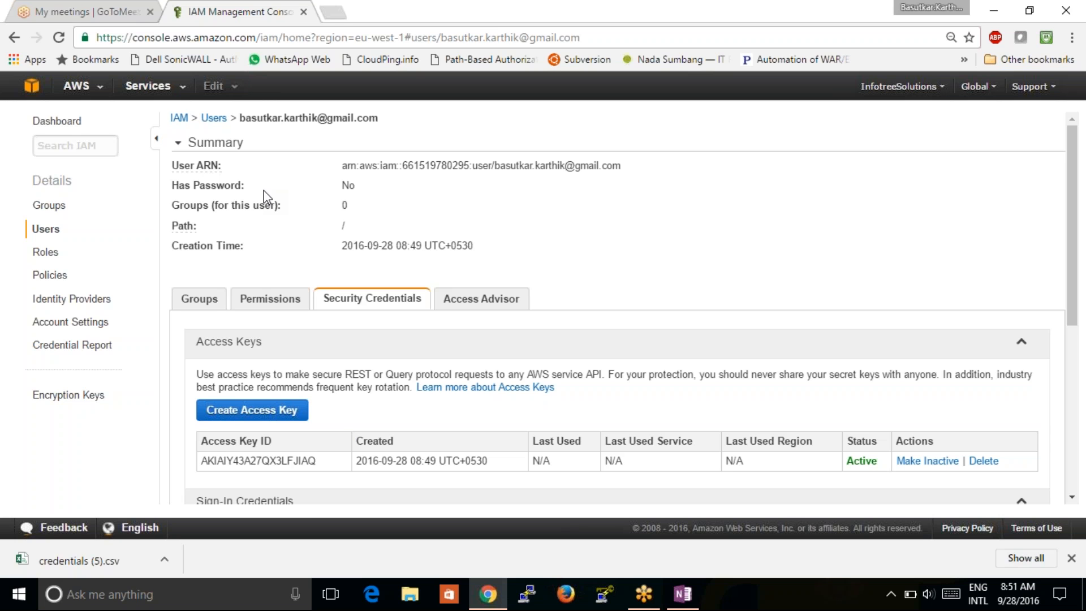
{"action": "double_click", "coordinate": [460, 166]}
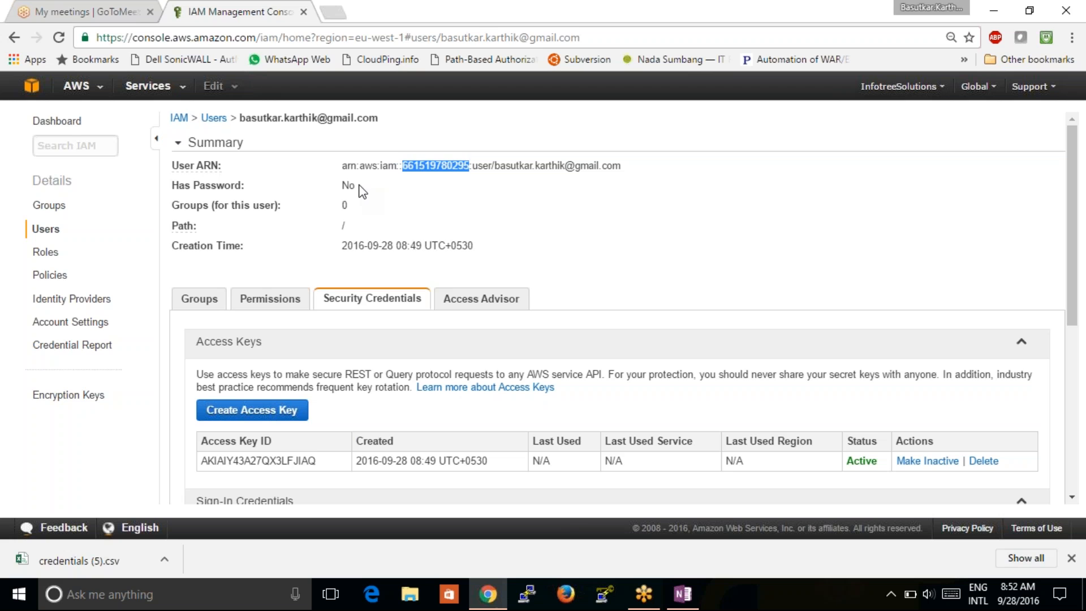
{"action": "left_click", "coordinate": [360, 188]}
{"action": "left_click_drag", "start_coordinate": [360, 188], "coordinate": [342, 188]}
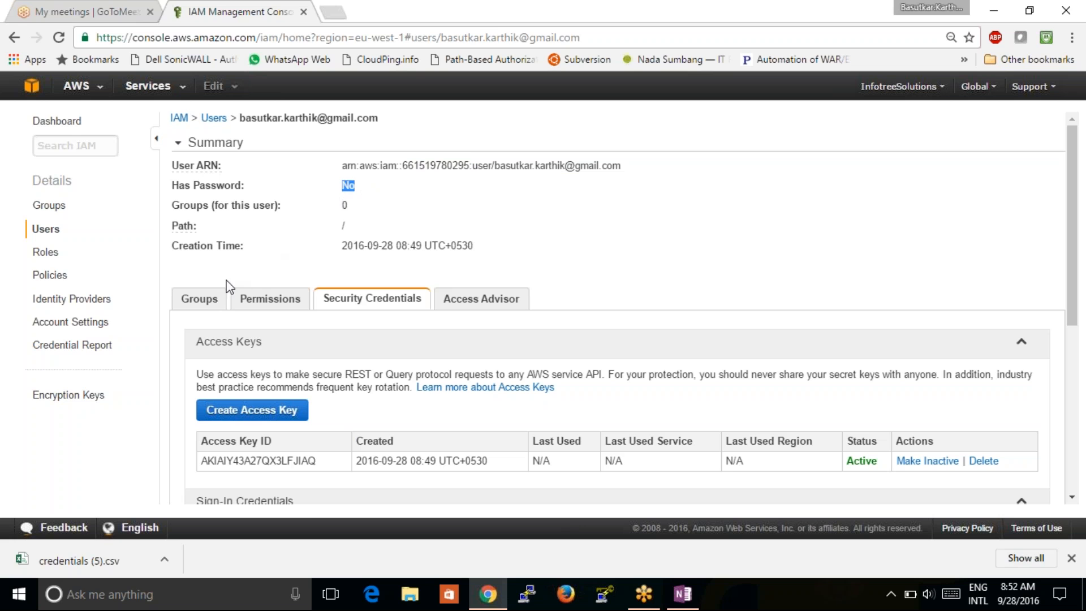
{"action": "left_click", "coordinate": [213, 306]}
{"action": "left_click", "coordinate": [250, 304]}
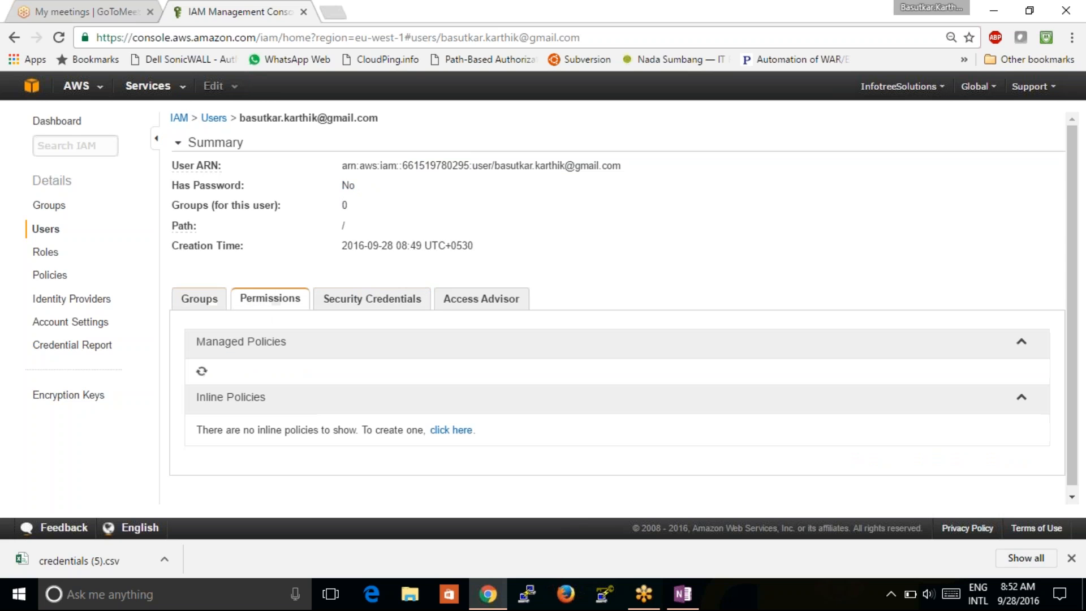
{"action": "left_click", "coordinate": [359, 305]}
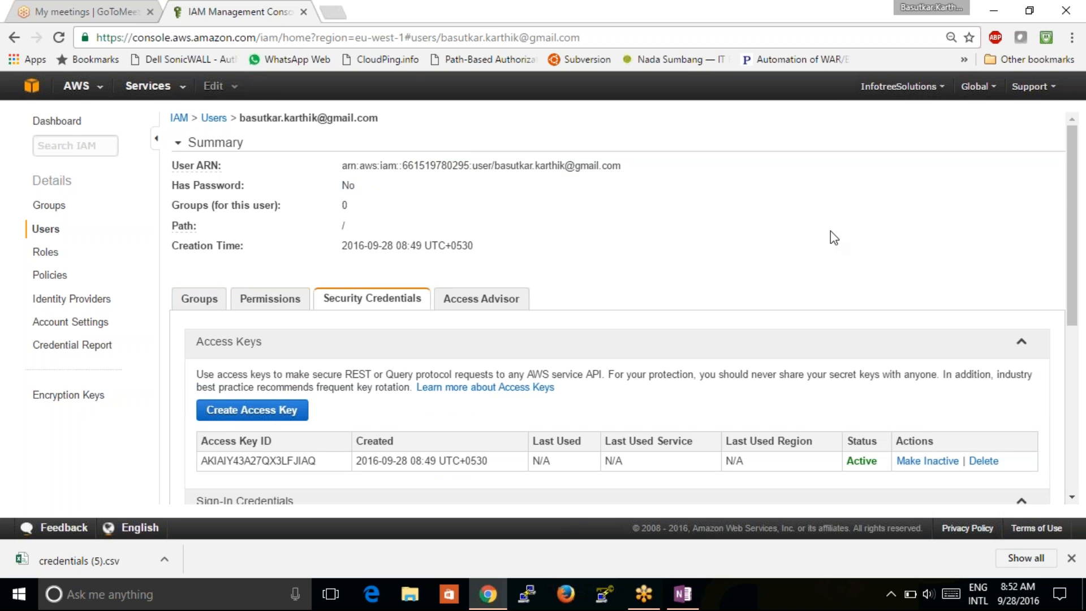
- Scroll to Sign-In Credentials and choose Manage Password for the new user
{"action": "scroll", "coordinate": [830, 231], "scroll_direction": "down", "scroll_amount": 3}
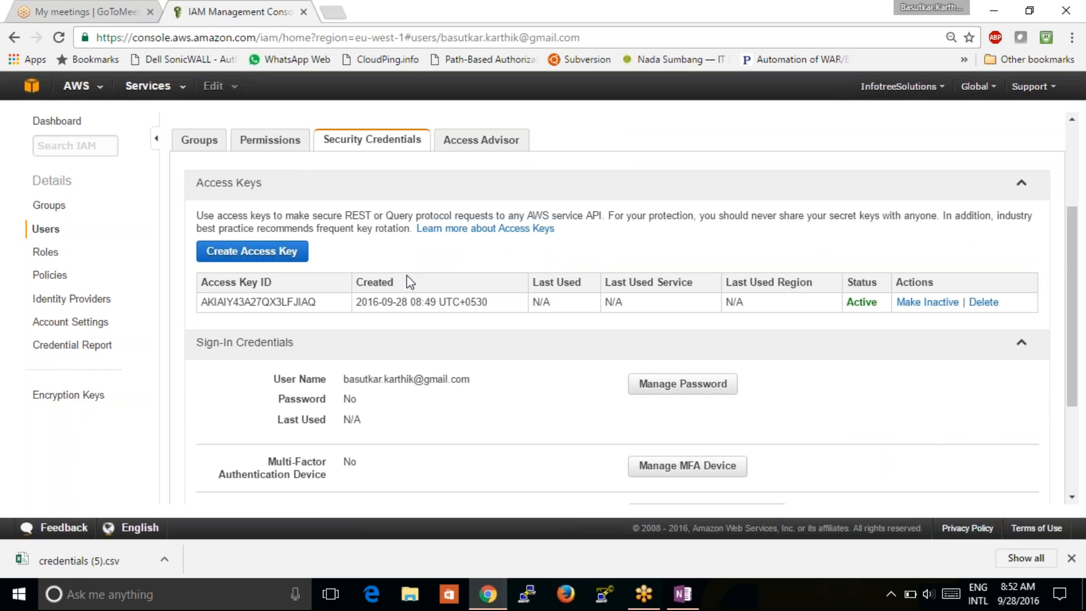
{"action": "scroll", "coordinate": [490, 404], "scroll_direction": "down", "scroll_amount": 2}
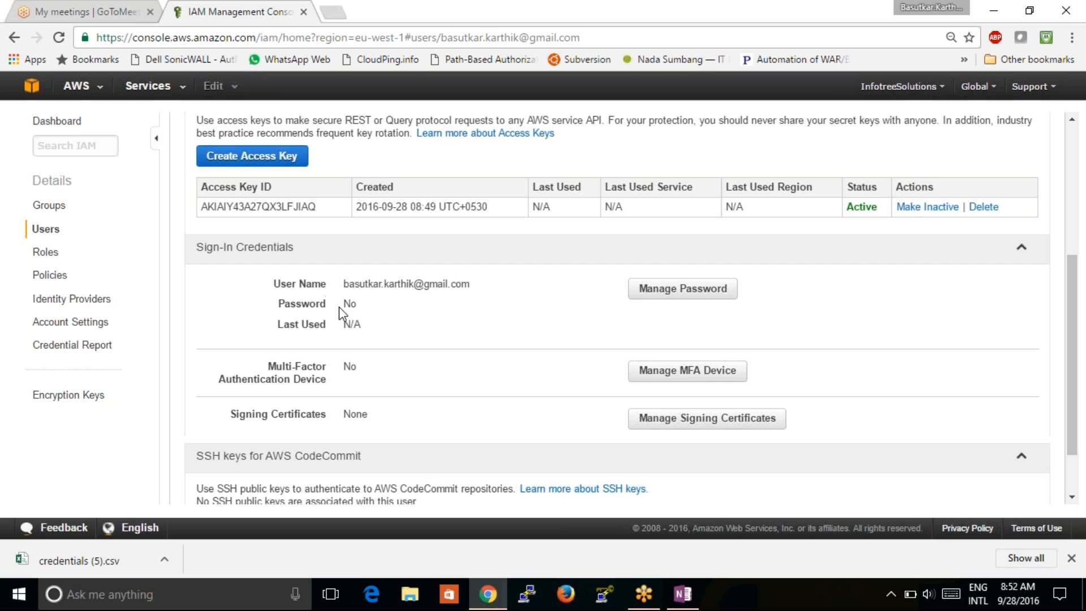
{"action": "left_click", "coordinate": [683, 288]}
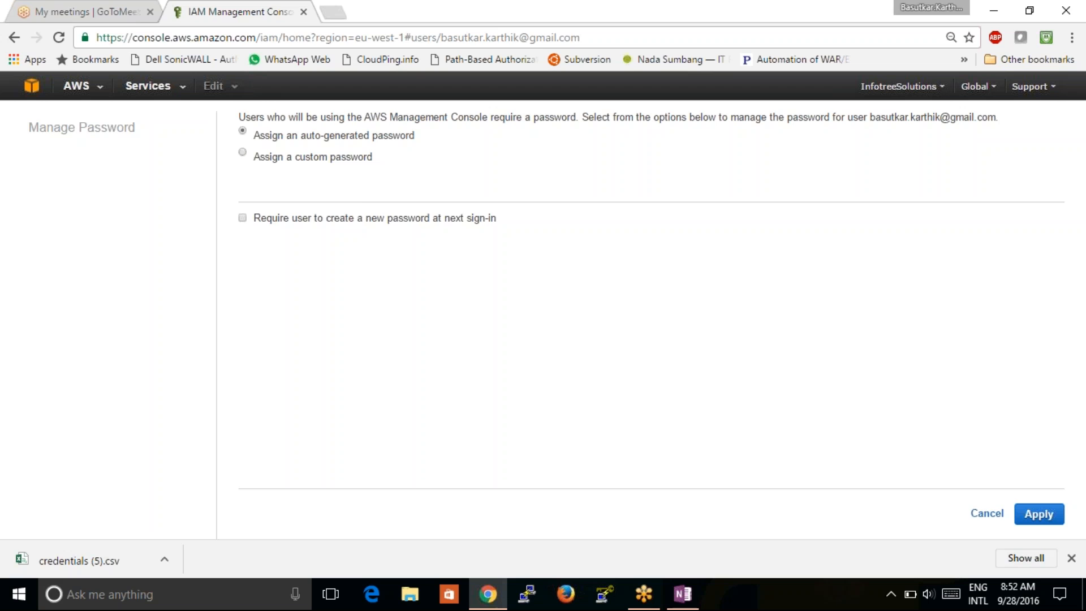
- Choose 'Assign a custom password' and enter the new password in Password and Confirm Password
{"action": "left_click", "coordinate": [348, 158]}
{"action": "left_click", "coordinate": [468, 178]}
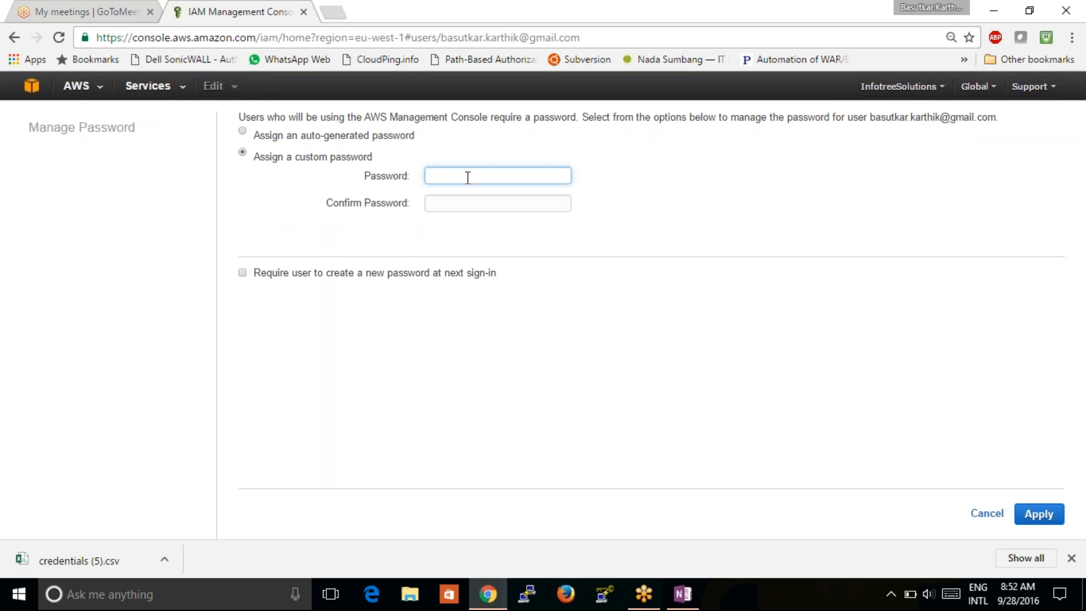
{"action": "type", "text": "************"}
{"action": "key", "text": "Tab"}
{"action": "type", "text": "******"}
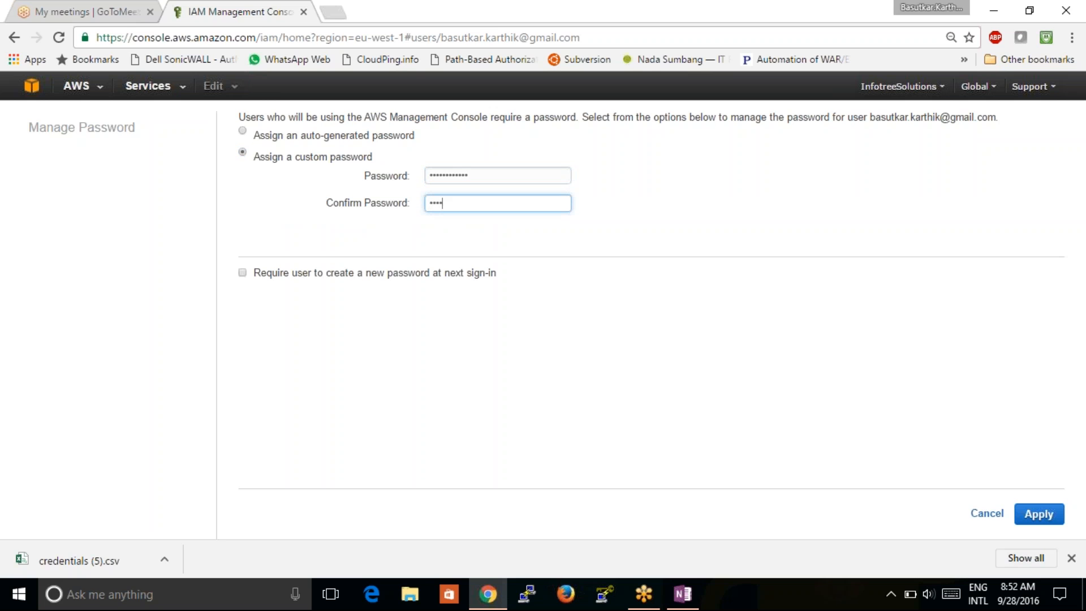
{"action": "type", "text": "*******"}
{"action": "left_click_drag", "start_coordinate": [481, 175], "coordinate": [428, 175]}
{"action": "left_click_drag", "start_coordinate": [484, 205], "coordinate": [432, 208]}
{"action": "left_click", "coordinate": [656, 399]}
- Apply the password, then replace the policy-rejected one with a stronger password in both fields
{"action": "left_click", "coordinate": [1028, 520]}
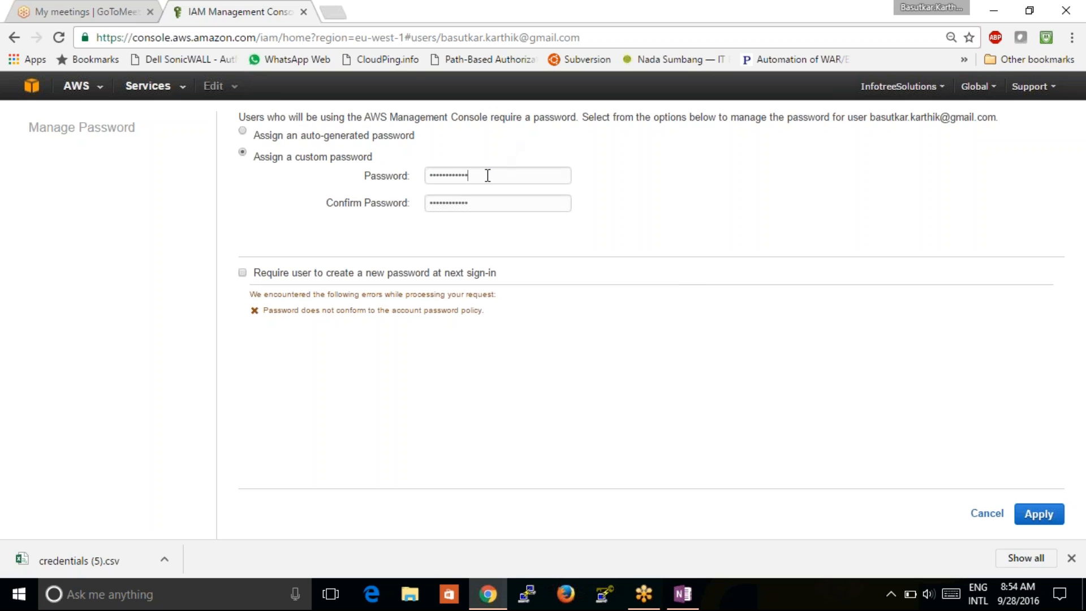
{"action": "left_click_drag", "start_coordinate": [486, 175], "coordinate": [352, 206]}
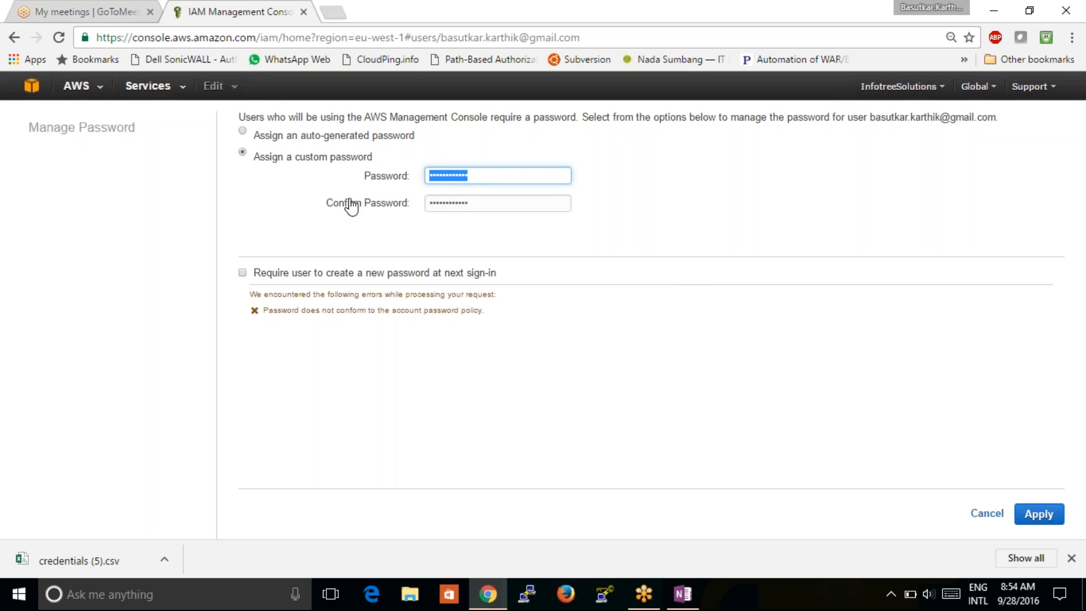
{"action": "key", "text": "BackSpace"}
{"action": "type", "text": "*************"}
{"action": "key", "text": "Tab"}
{"action": "type", "text": "******"}
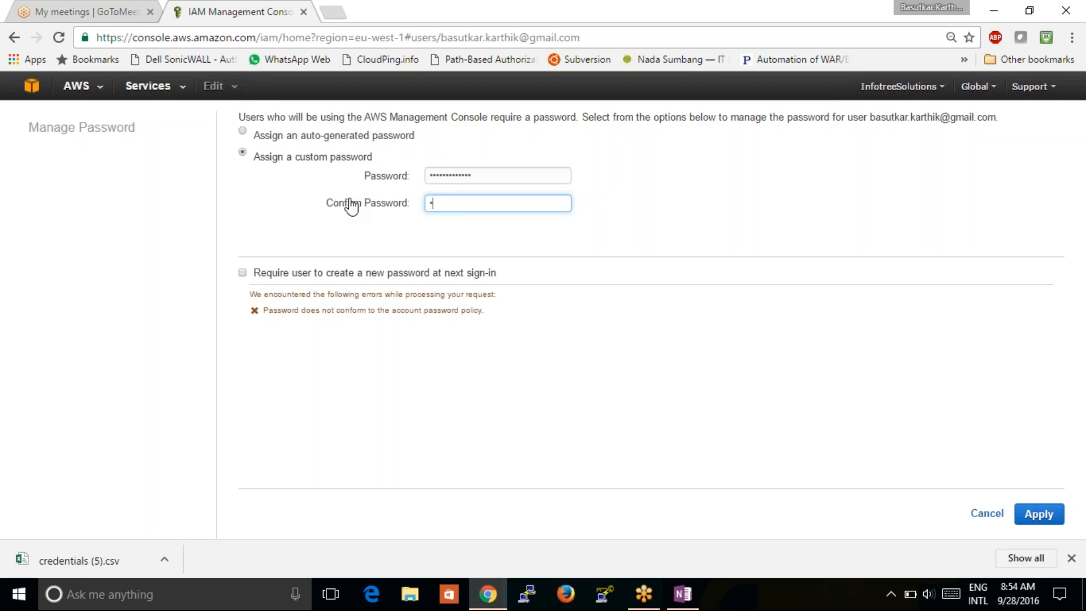
{"action": "type", "text": "********"}
{"action": "left_click", "coordinate": [1040, 515]}
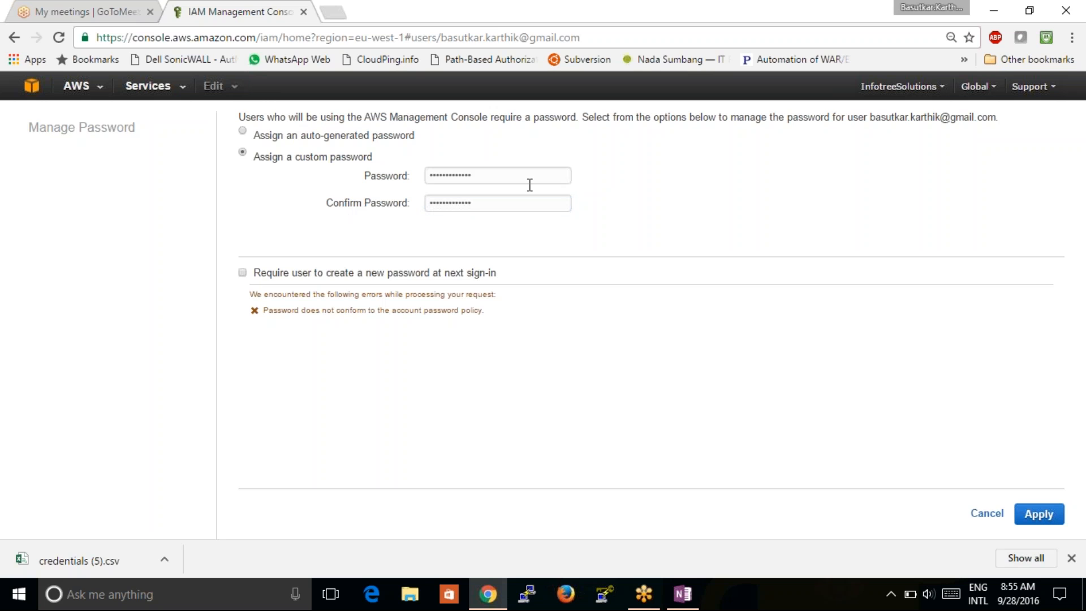
- Extend the password by one more character and apply the corrected password
{"action": "left_click", "coordinate": [515, 170]}
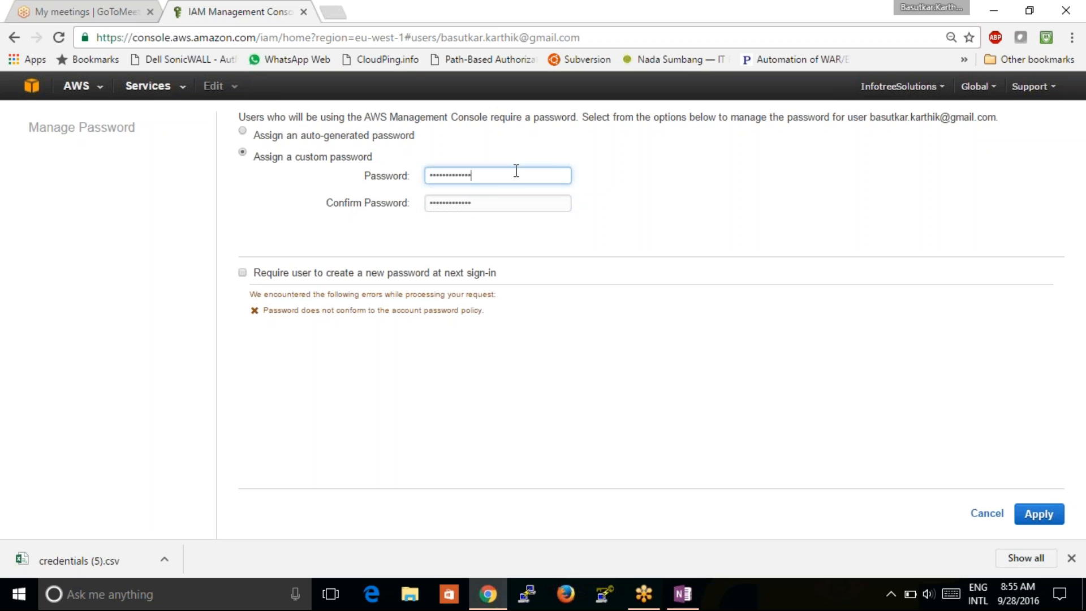
{"action": "type", "text": "•"}
{"action": "left_click", "coordinate": [494, 202]}
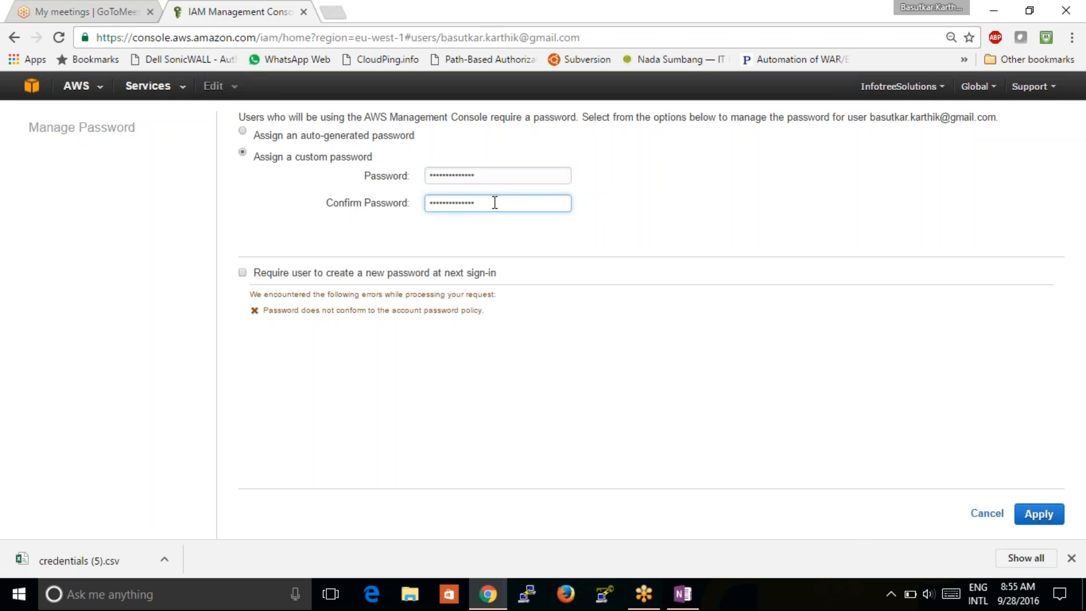
{"action": "left_click", "coordinate": [1043, 516]}
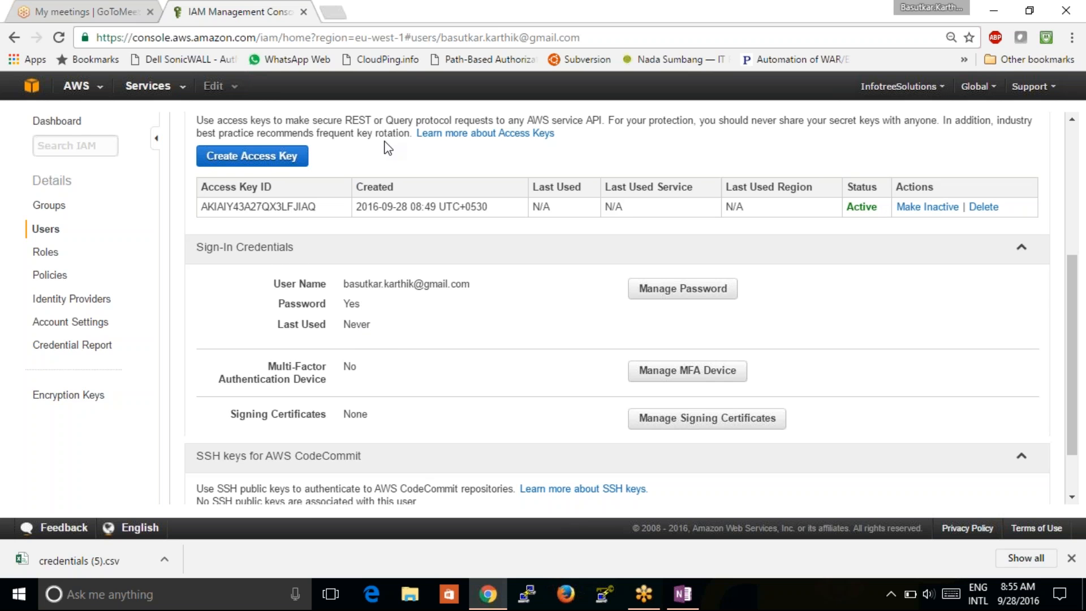
- Scroll through the Security Credentials tab to review access key, password, MFA and SSH key sections
{"action": "left_click_drag", "start_coordinate": [1070, 421], "coordinate": [1068, 378]}
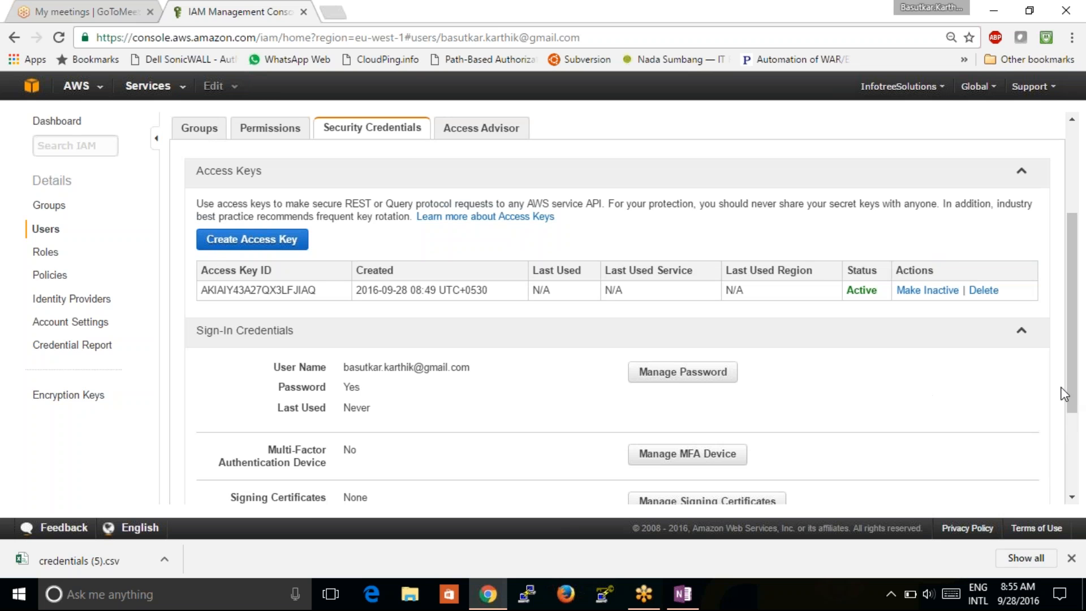
{"action": "left_click_drag", "start_coordinate": [1072, 391], "coordinate": [1075, 452]}
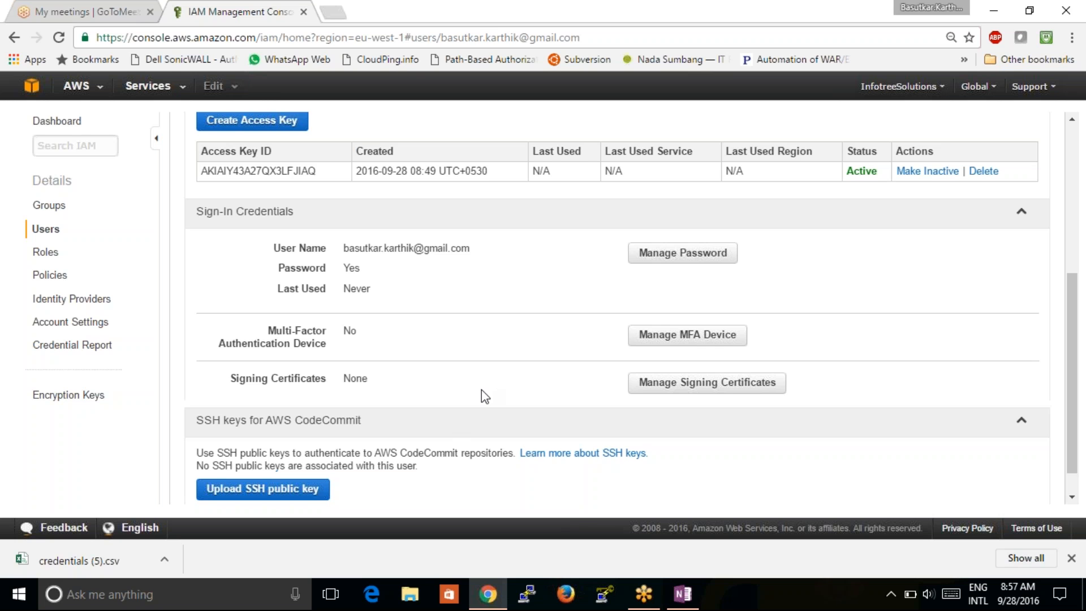
- Open the site's HTTPS certificate, review its Details and Certification Path tabs, then close it
{"action": "left_click", "coordinate": [104, 38]}
{"action": "left_click", "coordinate": [86, 38]}
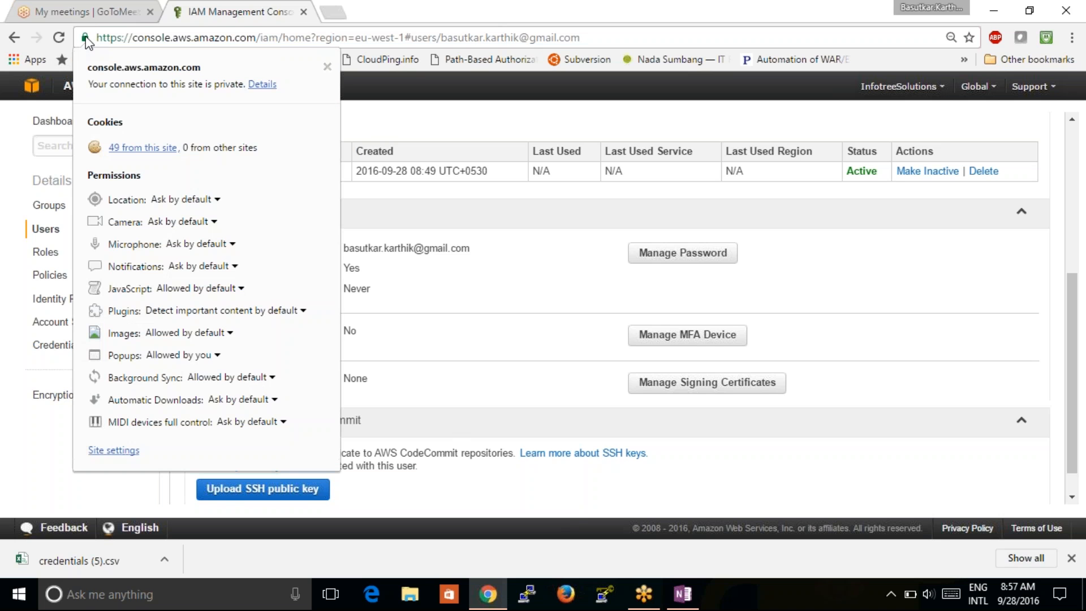
{"action": "left_click", "coordinate": [261, 85]}
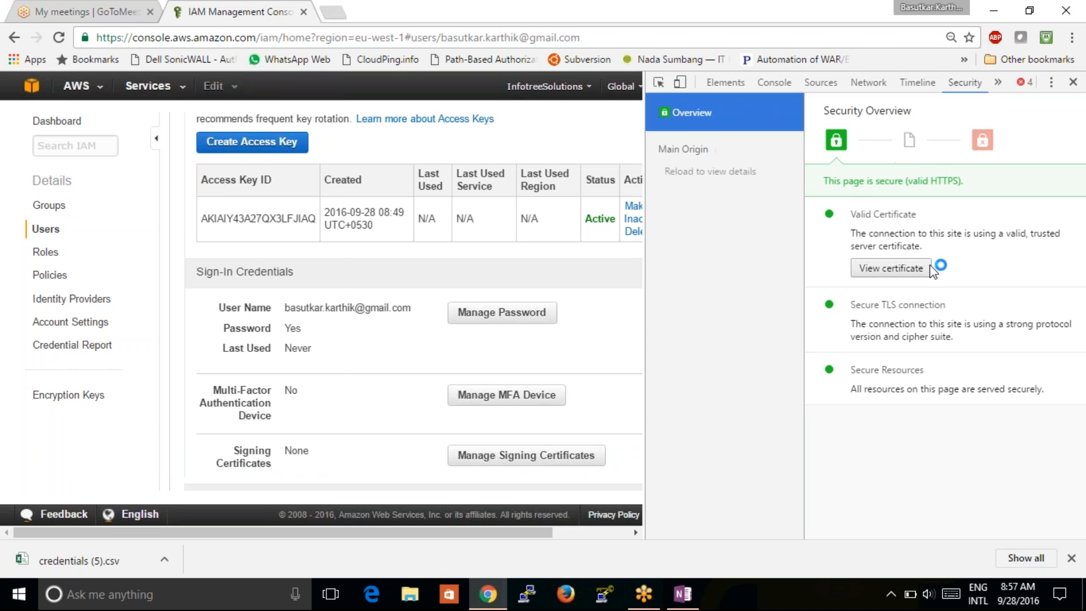
{"action": "left_click", "coordinate": [906, 269]}
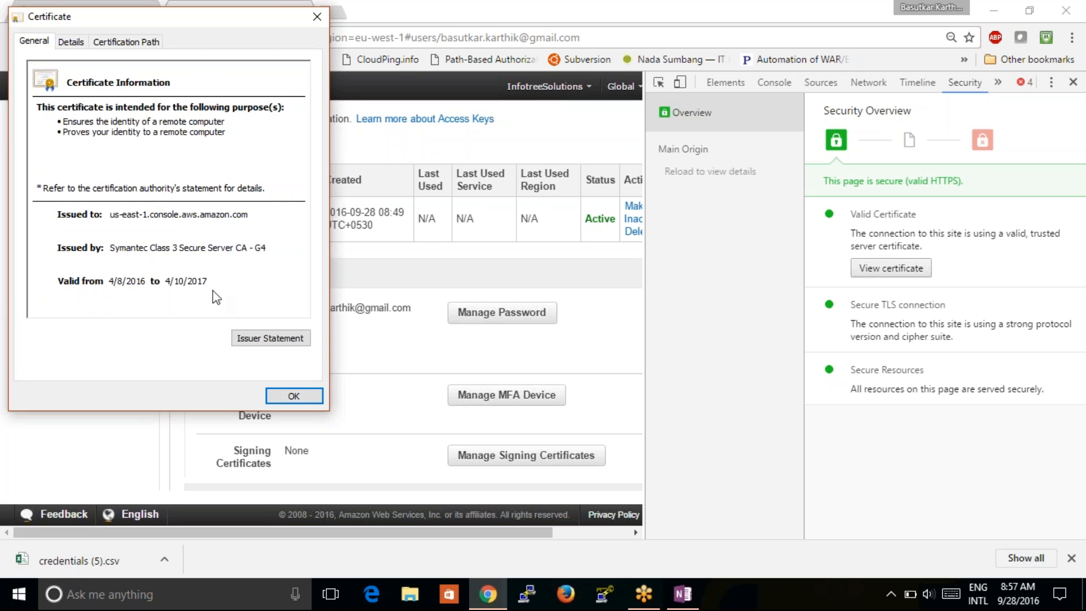
{"action": "left_click", "coordinate": [70, 41]}
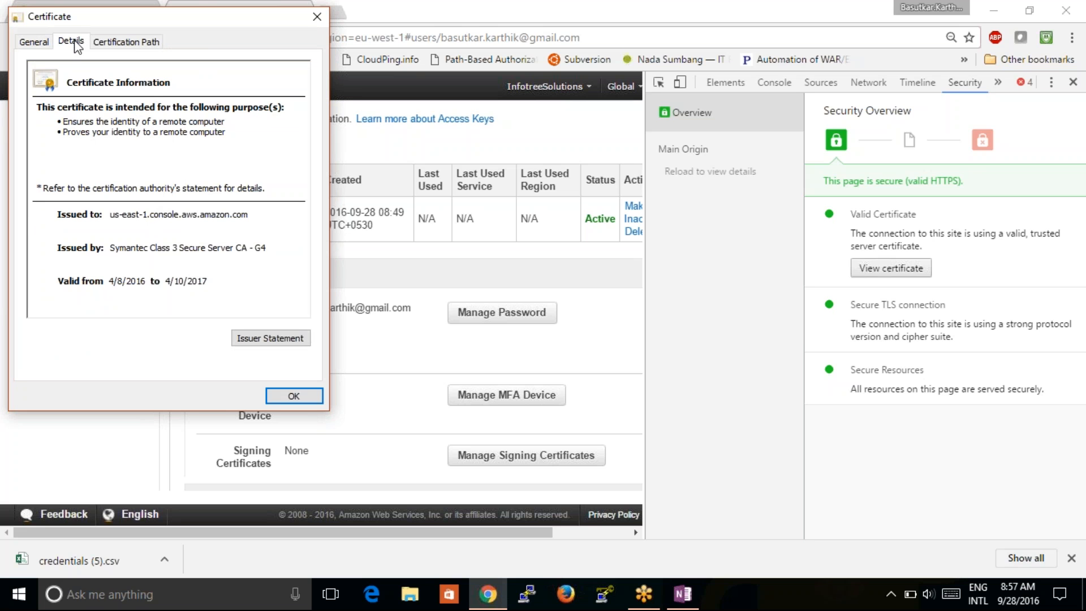
{"action": "left_click", "coordinate": [116, 44]}
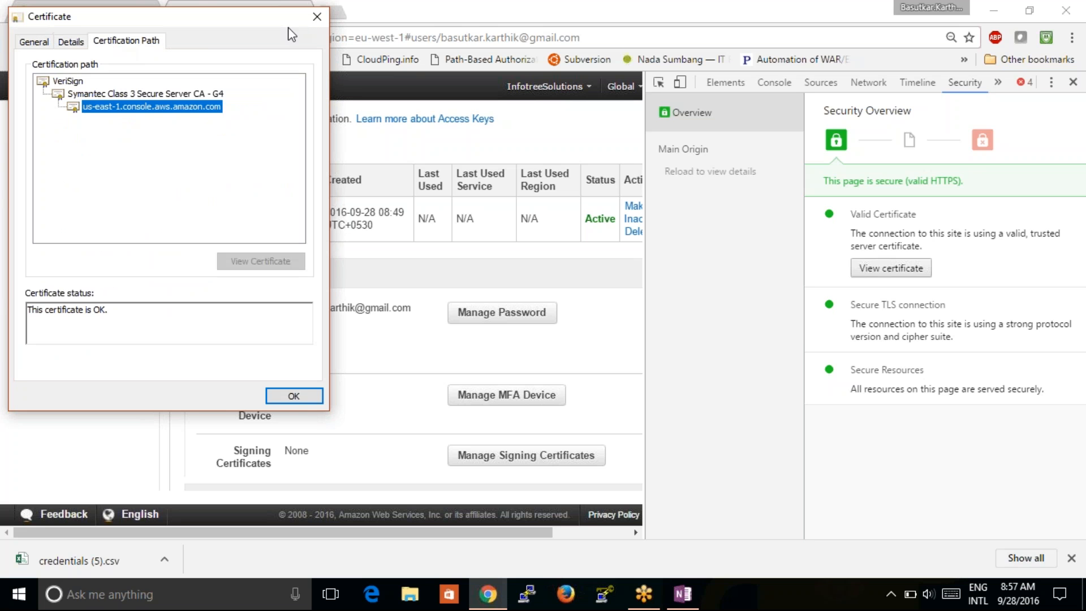
{"action": "left_click", "coordinate": [318, 19]}
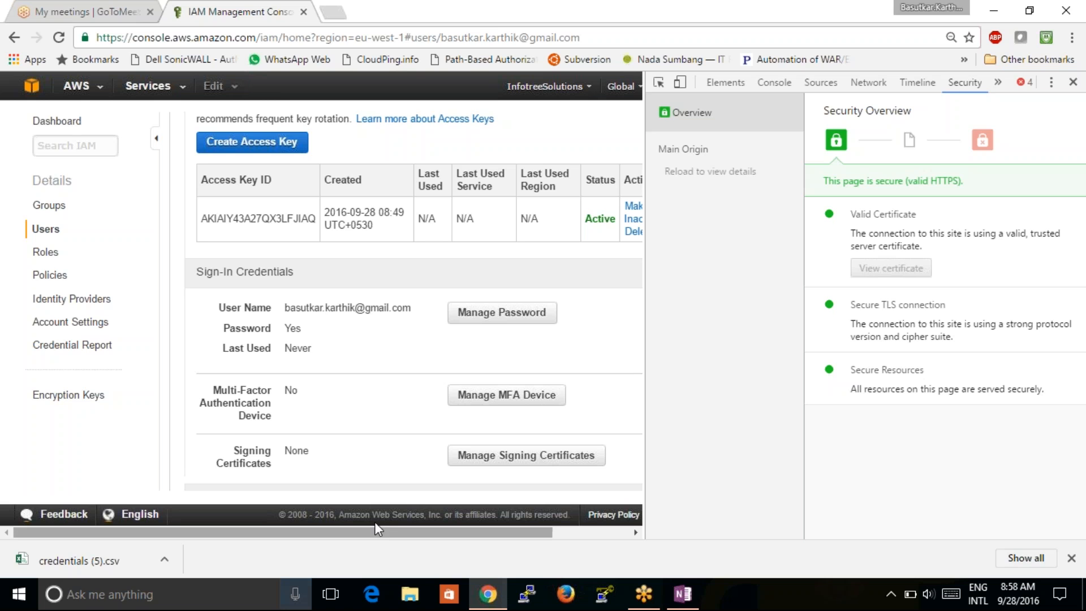
- Close the DevTools Security panel and scroll up to the user's Summary section
{"action": "left_click", "coordinate": [1073, 82]}
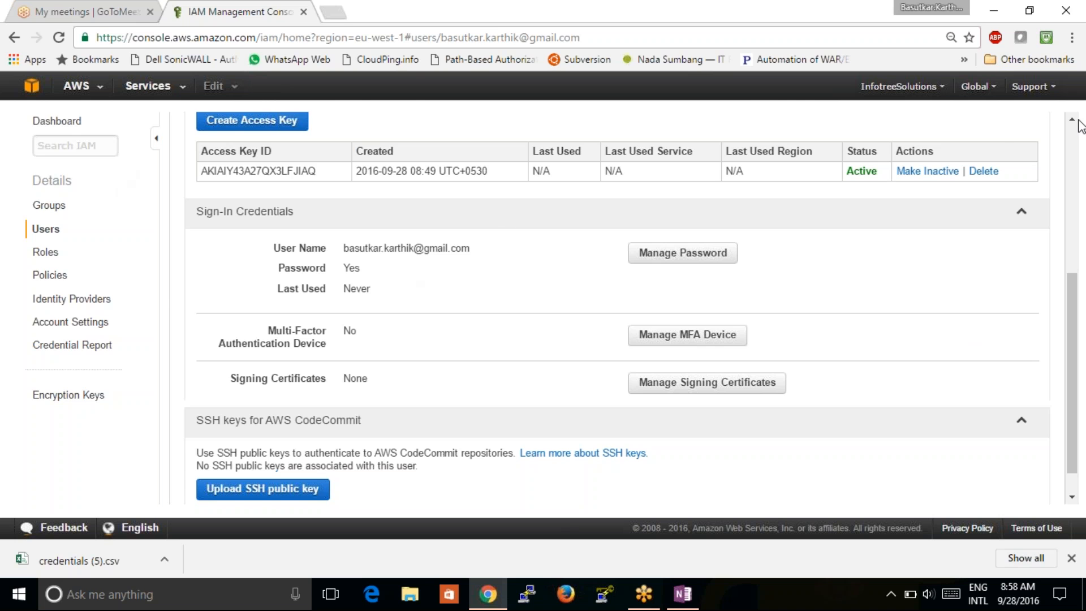
{"action": "scroll", "coordinate": [997, 125], "scroll_direction": "up", "scroll_amount": 5}
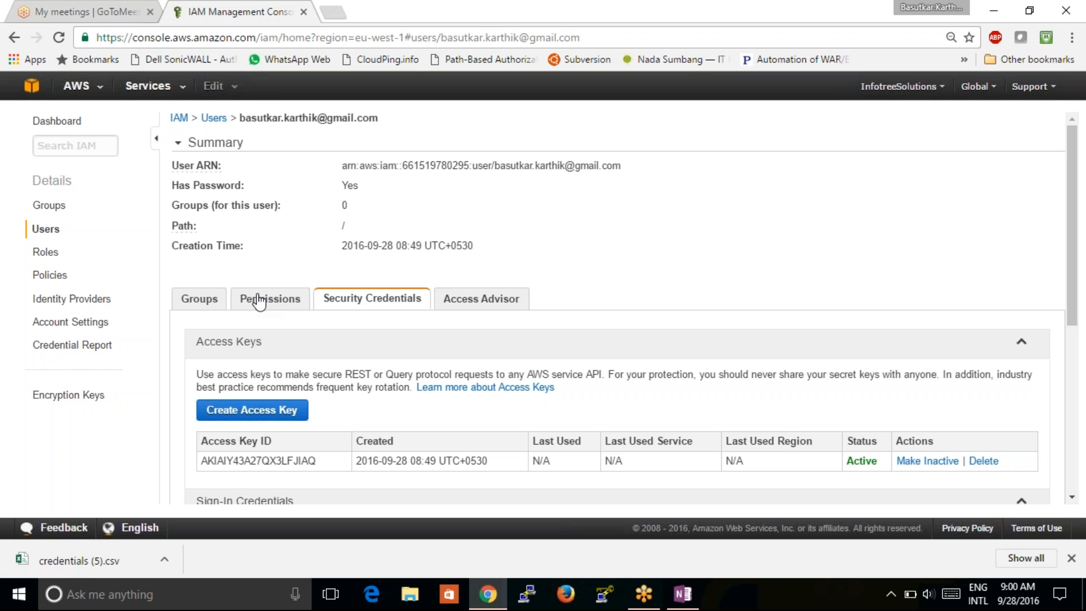
- Under Groups, create a new group named 'developers' and continue to the policy step
{"action": "left_click", "coordinate": [55, 212]}
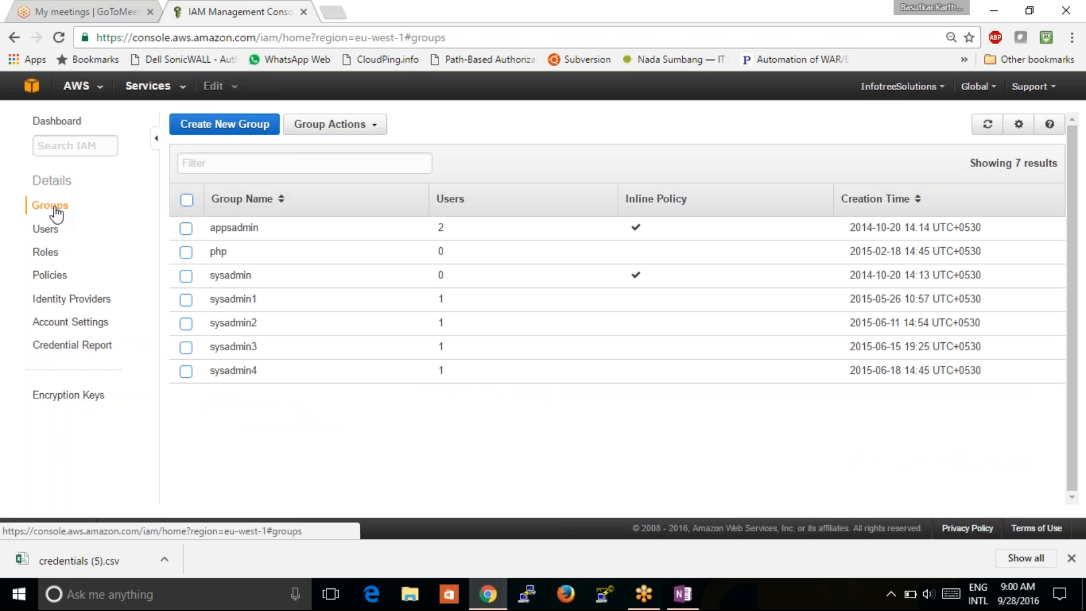
{"action": "left_click", "coordinate": [217, 130]}
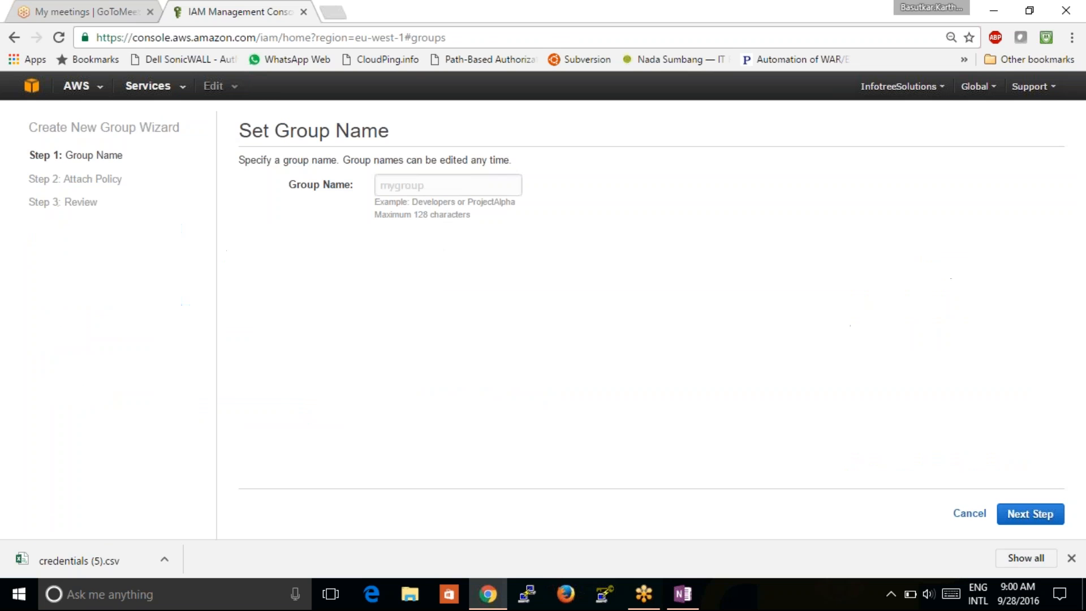
{"action": "left_click", "coordinate": [416, 185]}
{"action": "type", "text": "dev"}
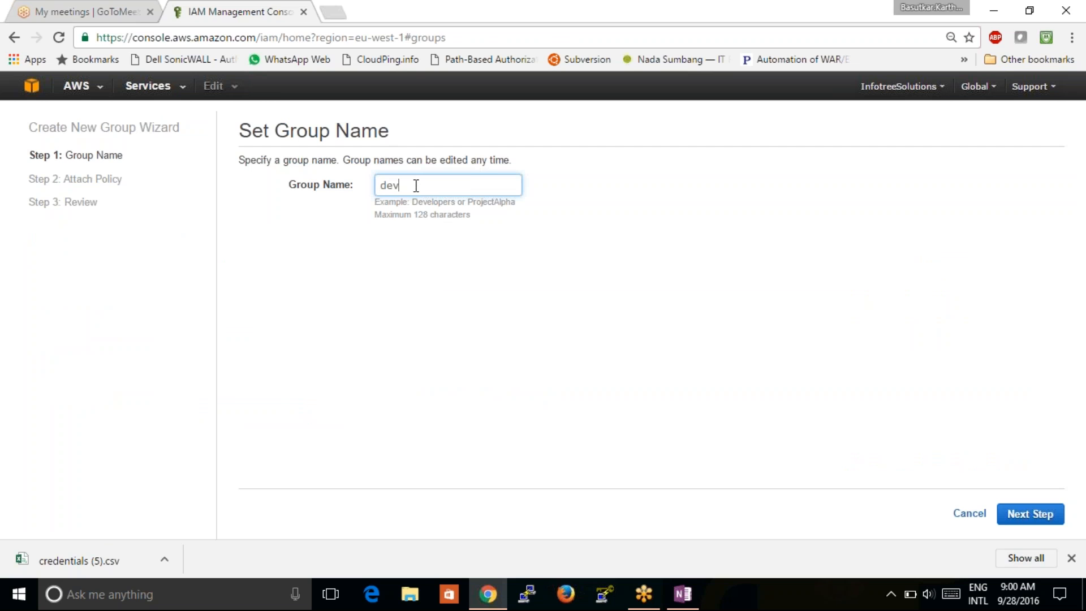
{"action": "type", "text": "elopers"}
{"action": "left_click", "coordinate": [666, 301]}
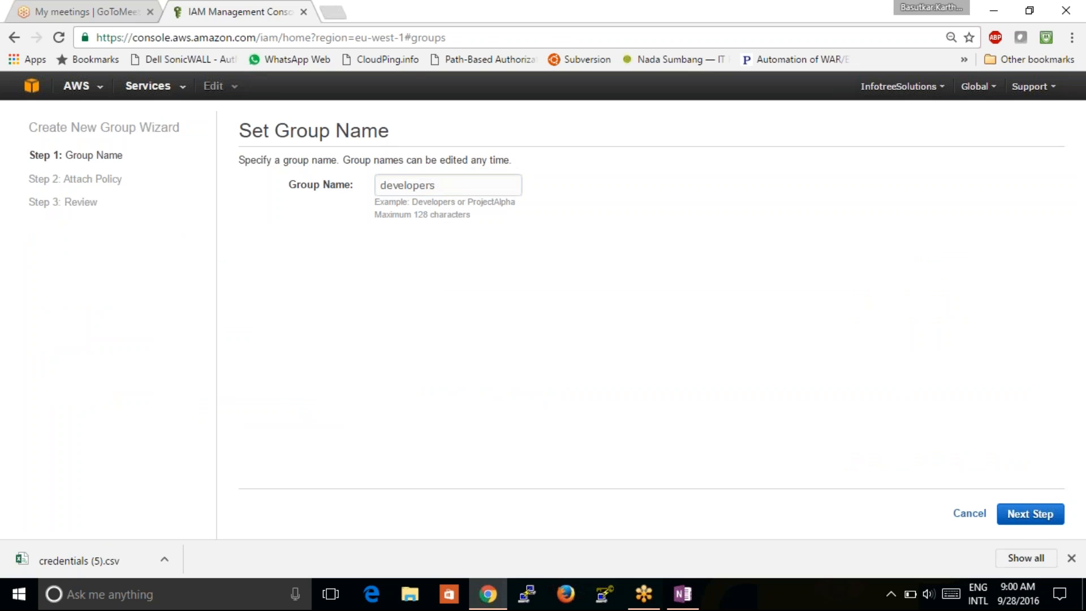
{"action": "left_click", "coordinate": [1029, 514]}
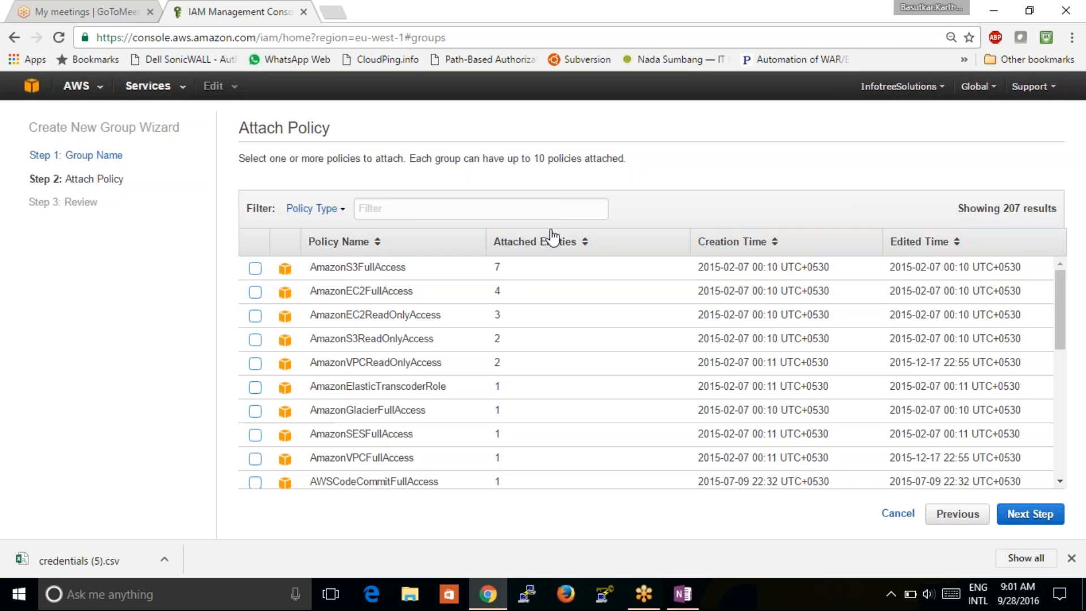
- Tick then untick AmazonS3FullAccess, and filter the policy list by 's3'
{"action": "left_click", "coordinate": [399, 212]}
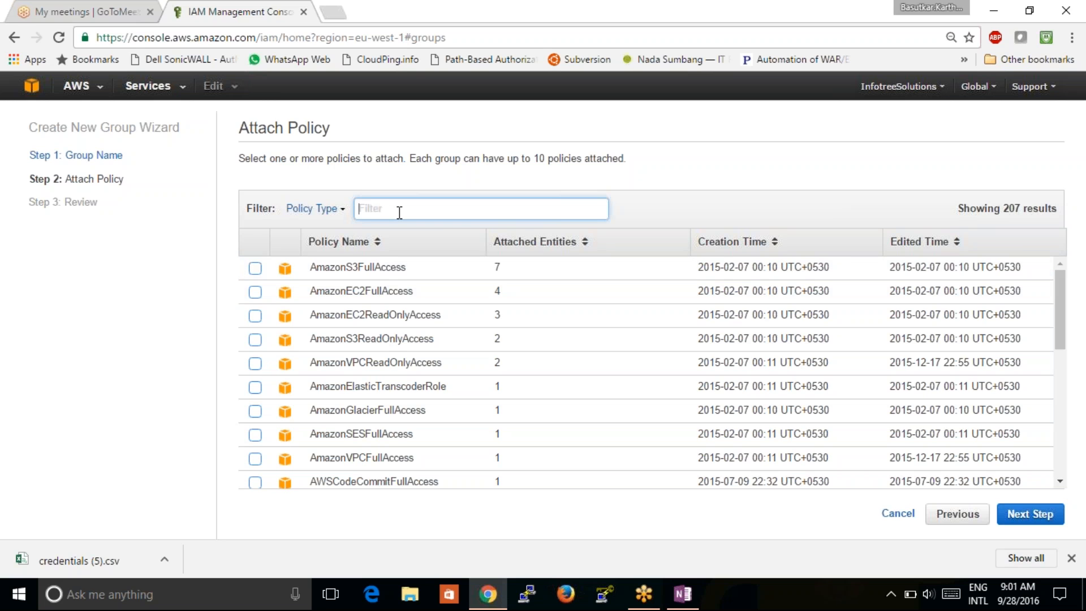
{"action": "left_click", "coordinate": [255, 269]}
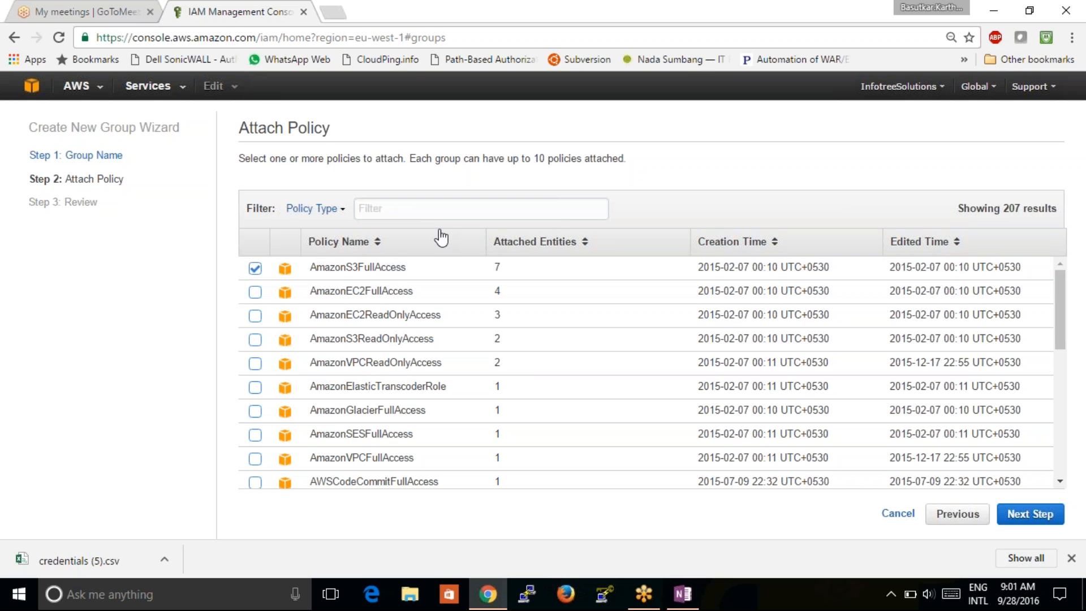
{"action": "left_click", "coordinate": [255, 269]}
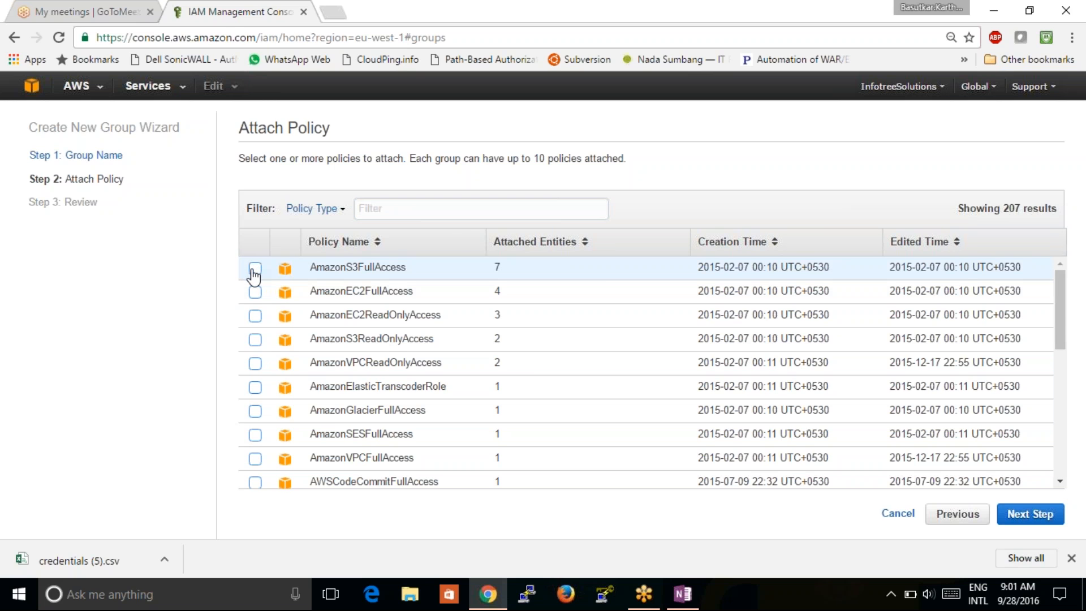
{"action": "left_click", "coordinate": [409, 210]}
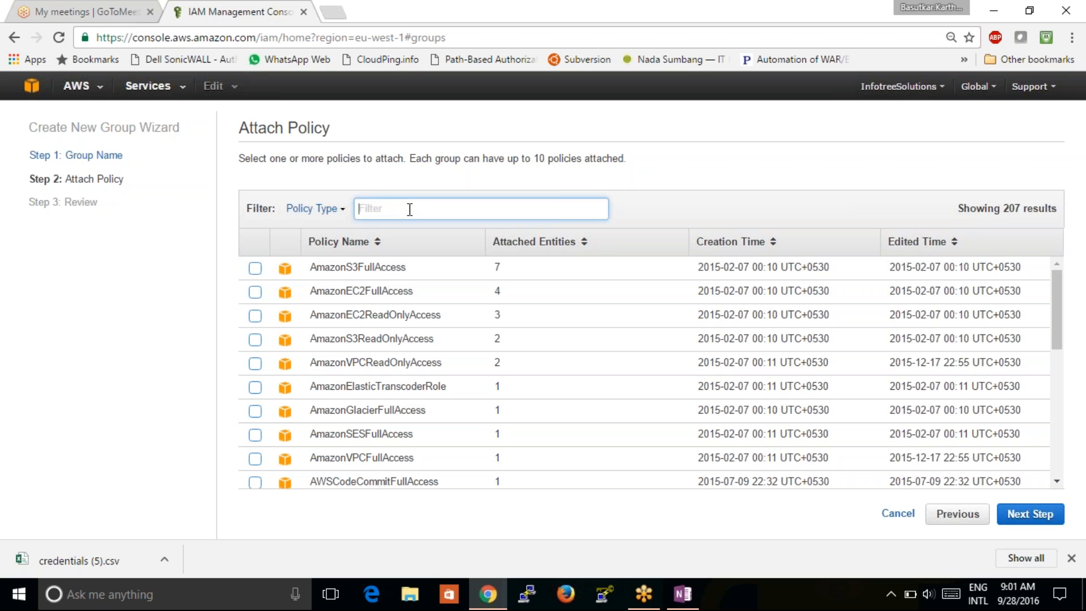
{"action": "type", "text": "s3"}
{"action": "key", "text": "Return"}
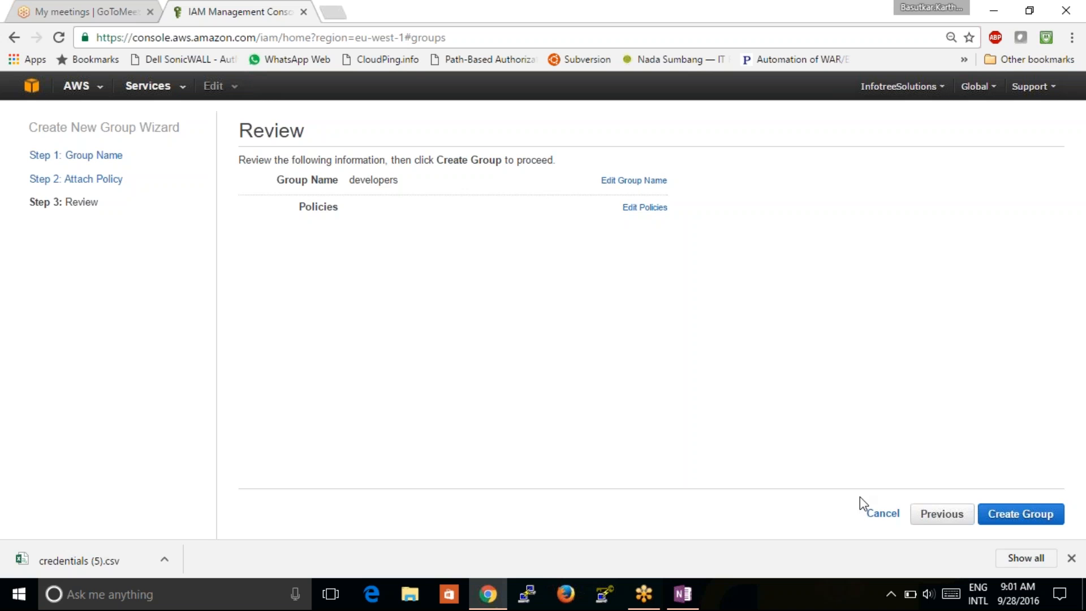
{"action": "left_click", "coordinate": [927, 521]}
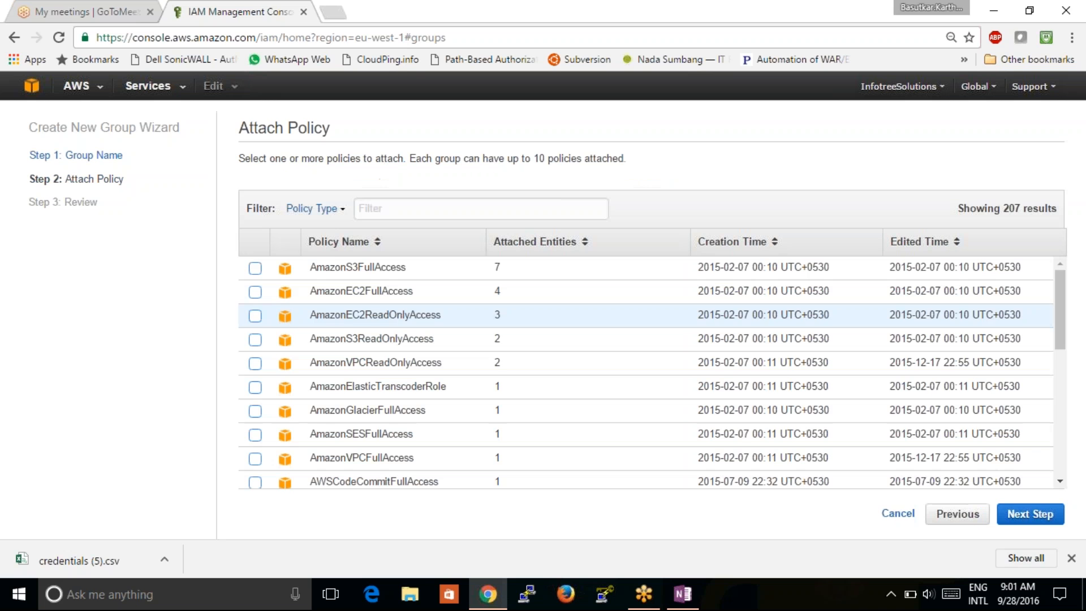
- Filter for 's3', tick AmazonS3ReadOnlyAccess, then clear the filter
{"action": "left_click", "coordinate": [385, 211]}
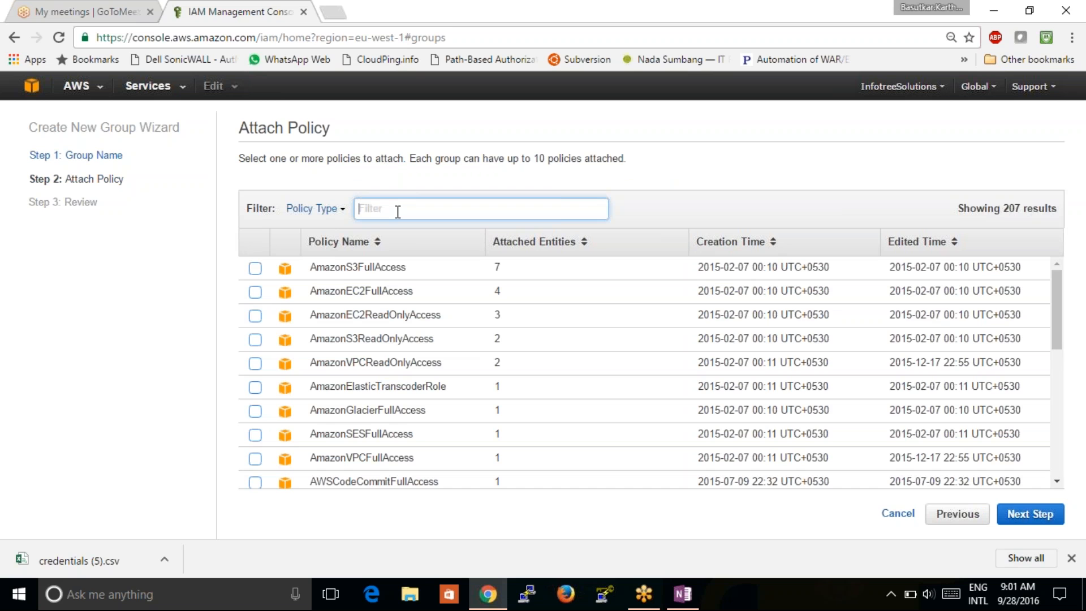
{"action": "type", "text": "s3"}
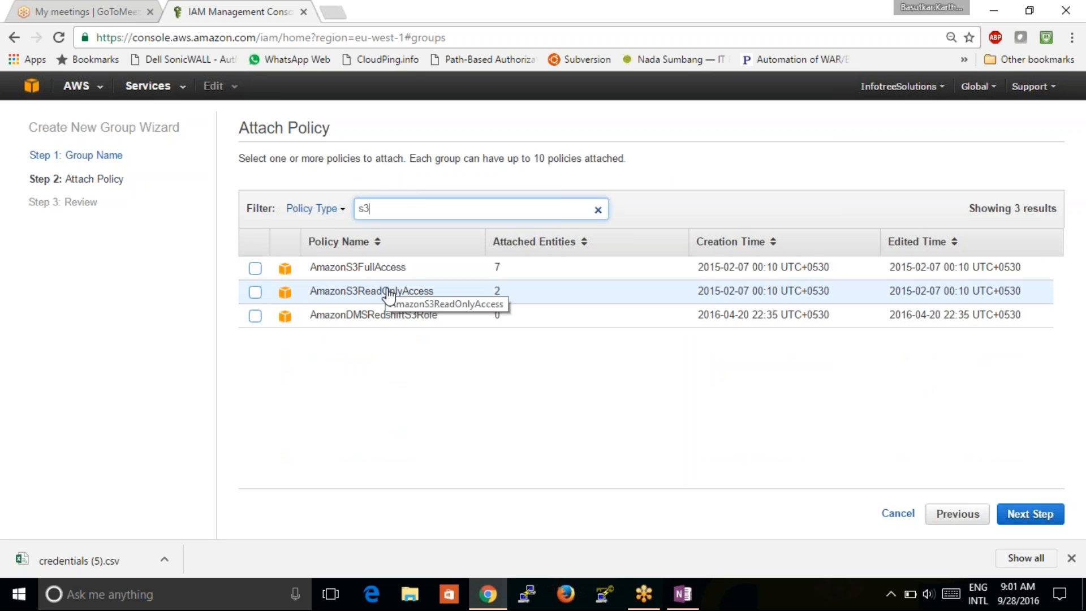
{"action": "left_click", "coordinate": [255, 291]}
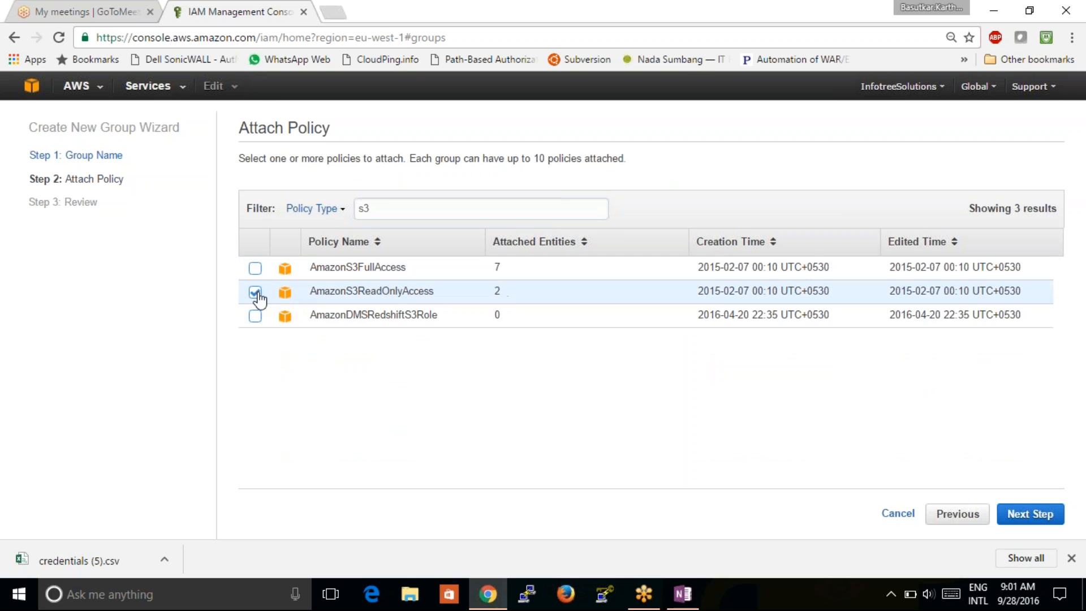
{"action": "left_click", "coordinate": [383, 209]}
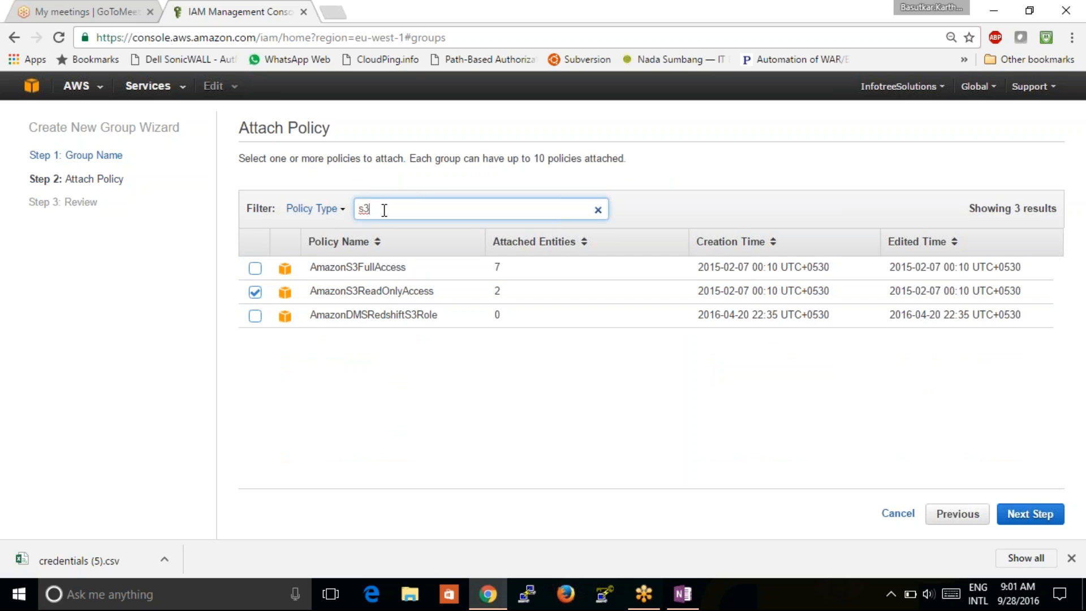
{"action": "key", "text": "BackSpace"}
{"action": "key", "text": "BackSpace"}
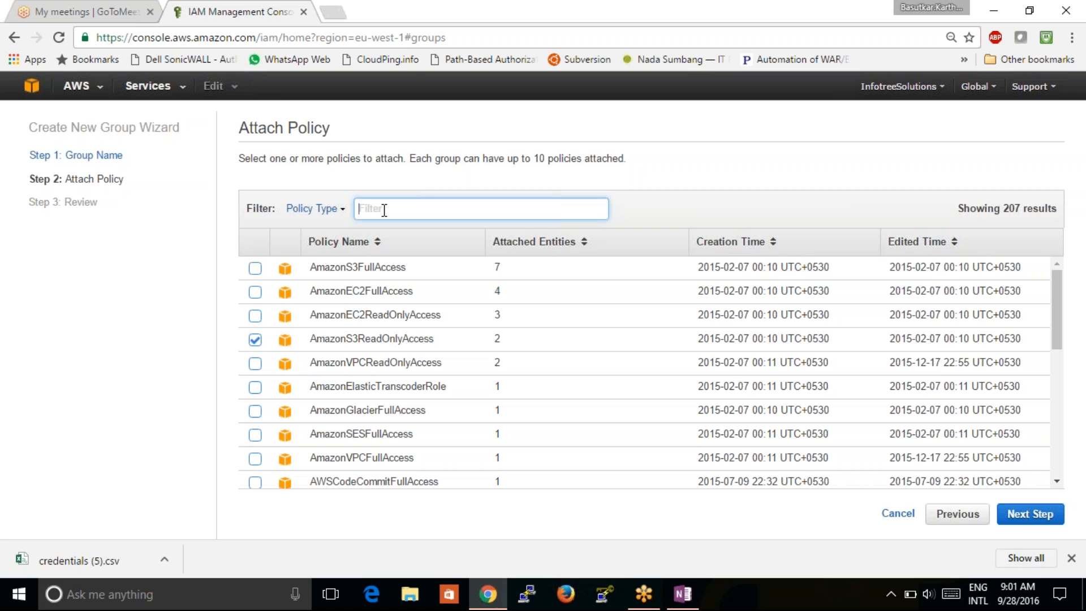
- Filter by 'codecommi', tick AWSCodeCommitFullAccess, clear the filter, and advance to Review
{"action": "type", "text": "code"}
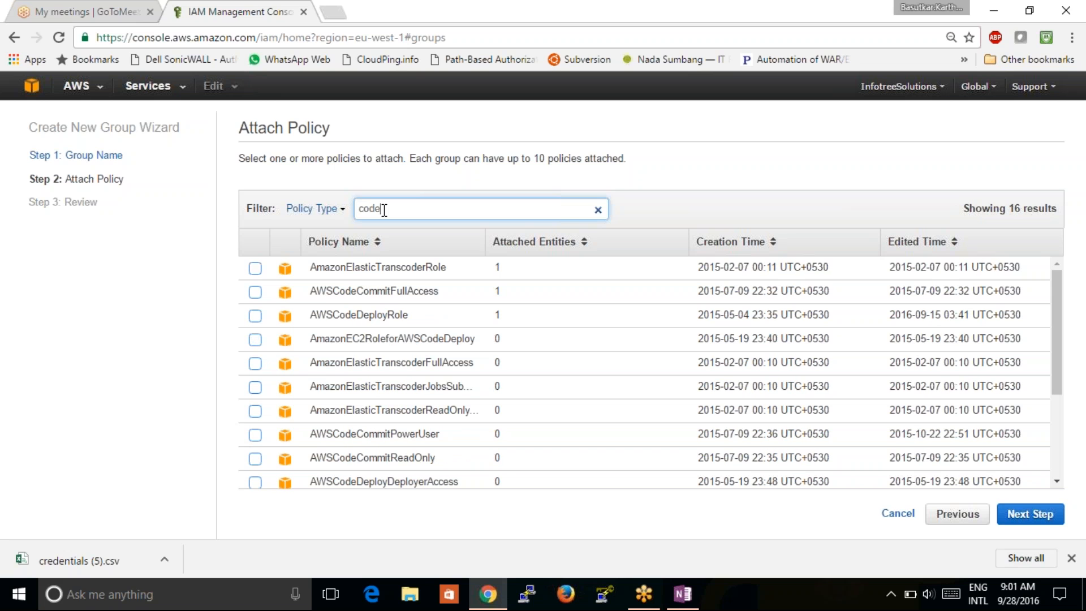
{"action": "type", "text": "commi"}
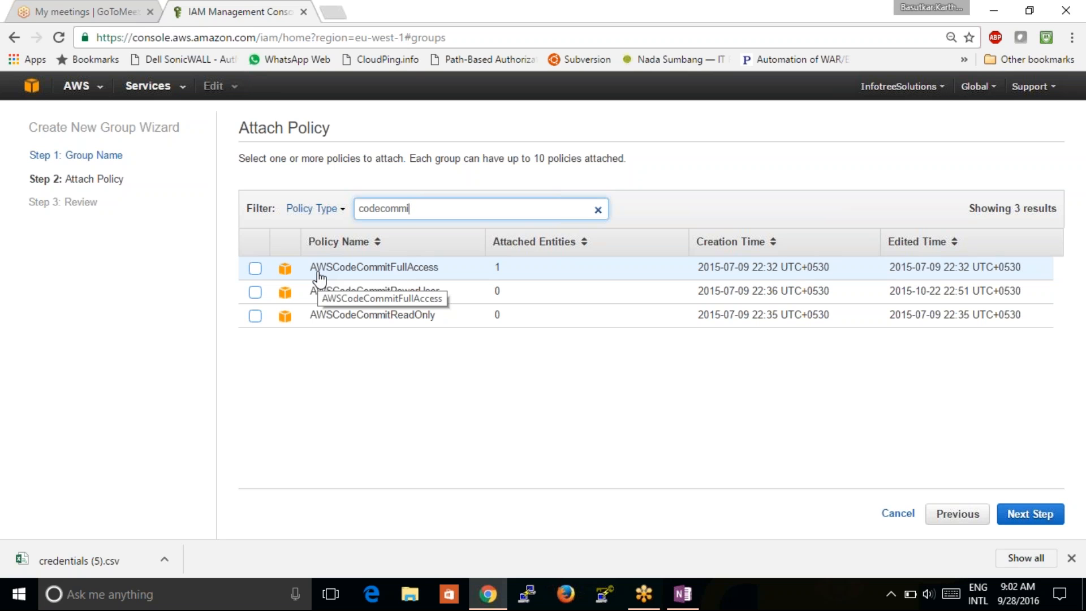
{"action": "left_click", "coordinate": [255, 269]}
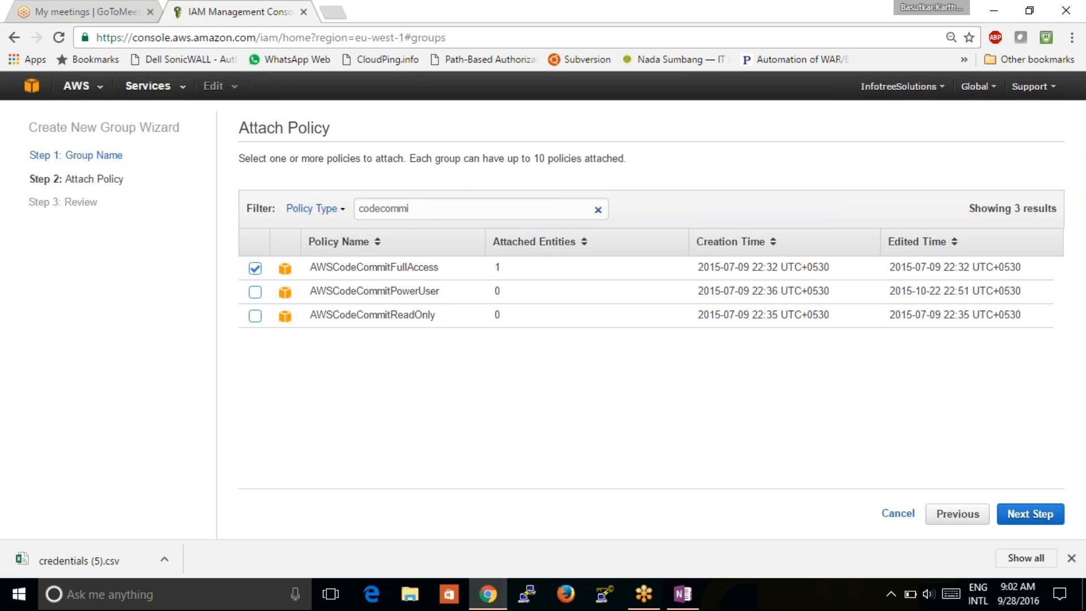
{"action": "left_click", "coordinate": [433, 209]}
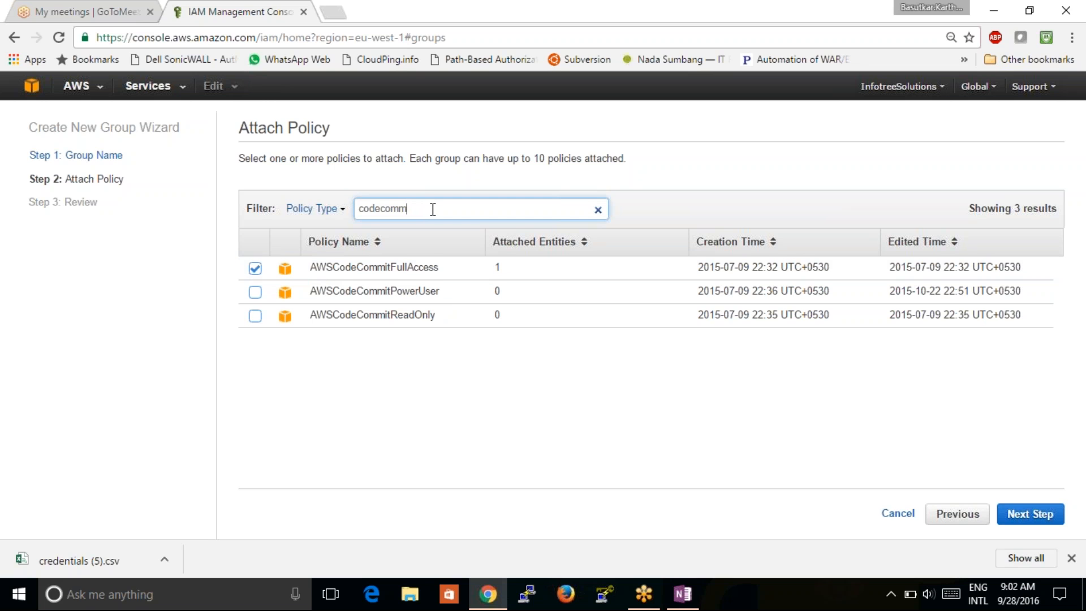
{"action": "key", "text": "BackSpace"}
{"action": "key", "text": "BackSpace"}
{"action": "key", "text": "BackSpace"}
{"action": "key", "text": "BackSpace"}
{"action": "key", "text": "BackSpace"}
{"action": "key", "text": "BackSpace"}
{"action": "key", "text": "BackSpace"}
{"action": "key", "text": "BackSpace"}
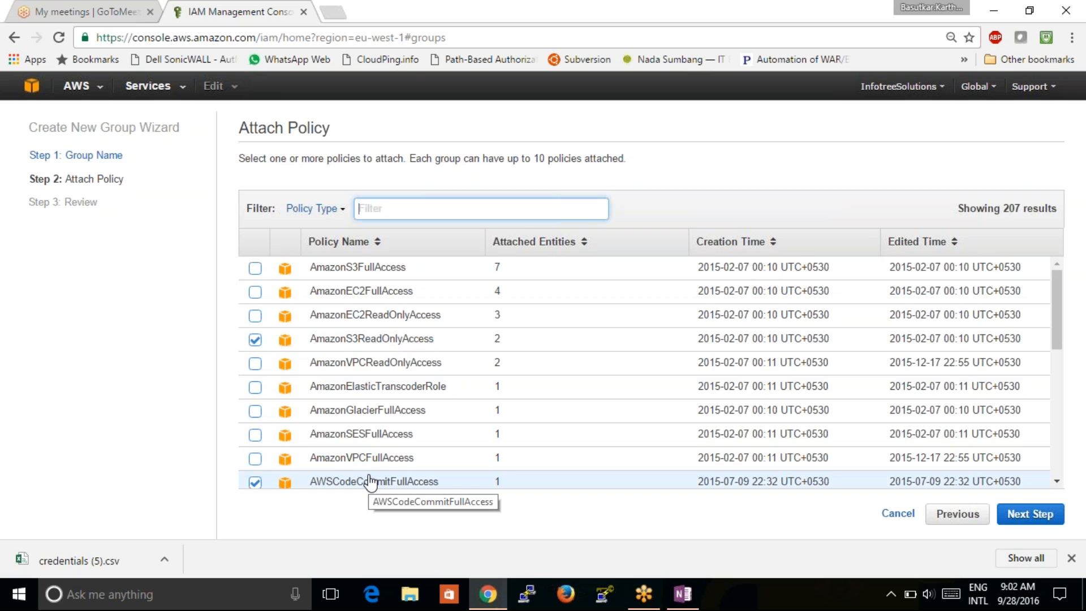
{"action": "left_click", "coordinate": [1042, 520]}
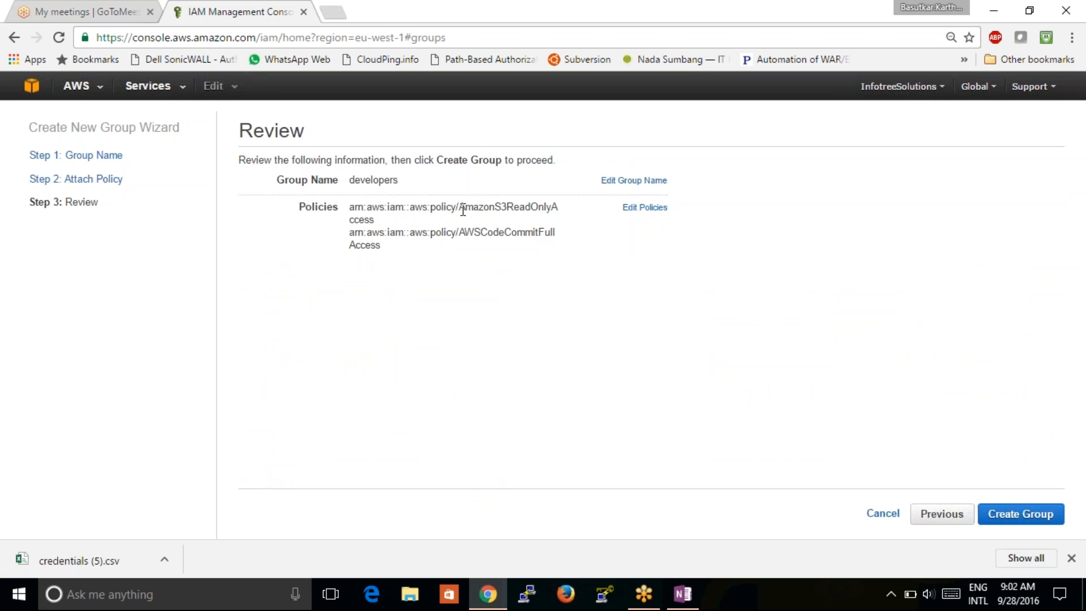
- Confirm AmazonS3ReadOnlyAccess and AWSCodeCommitFullAccess on Review, then create the developers group
{"action": "left_click_drag", "start_coordinate": [465, 209], "coordinate": [550, 212]}
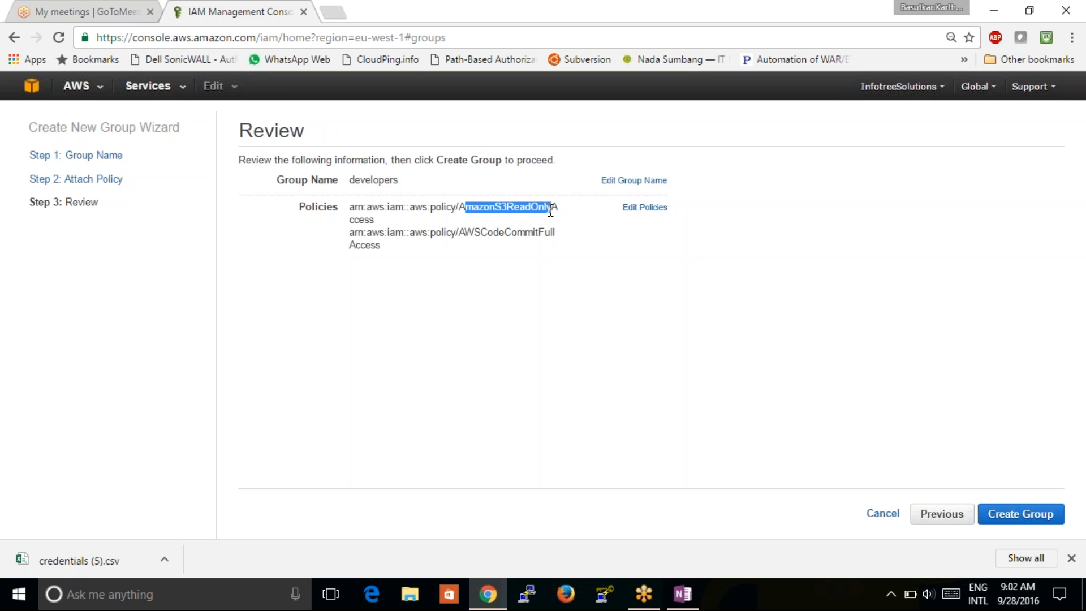
{"action": "left_click_drag", "start_coordinate": [460, 232], "coordinate": [538, 229]}
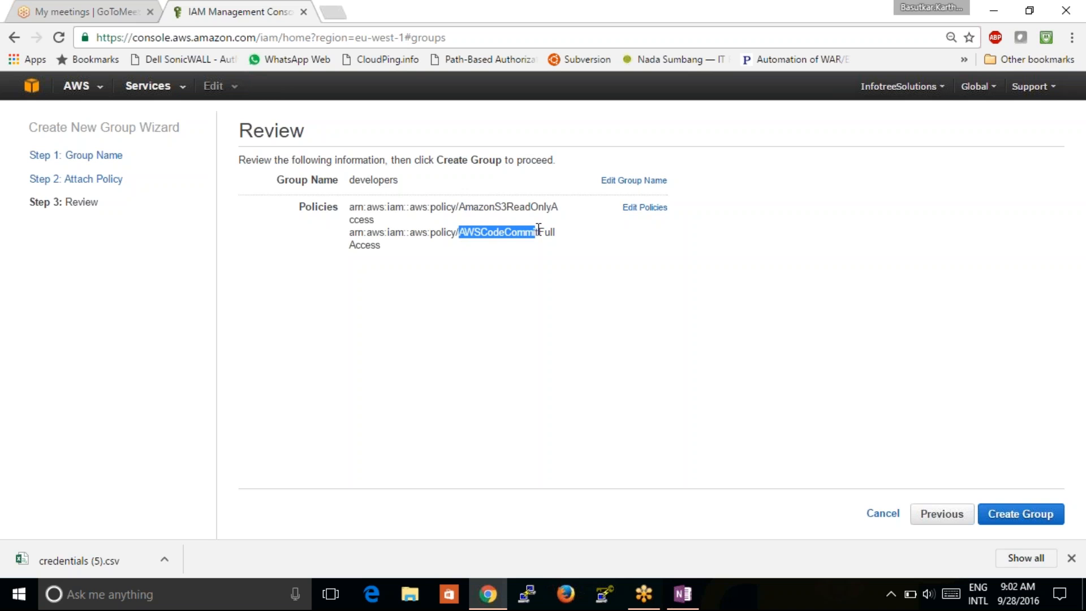
{"action": "left_click", "coordinate": [1022, 514]}
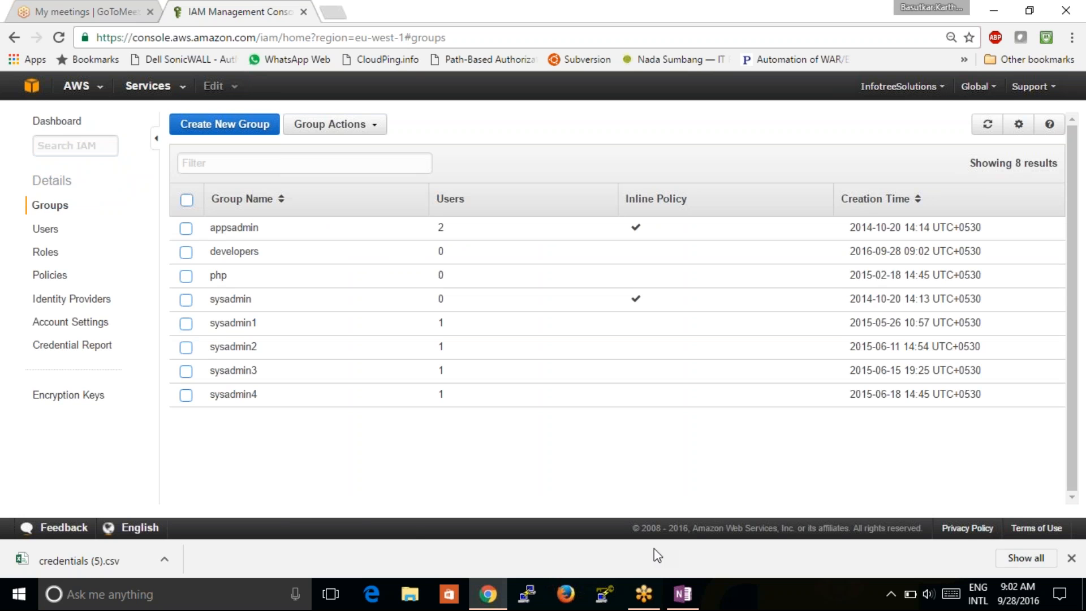
- From Users, open the new user's Groups tab, choose Add User to Groups, and tick developers
{"action": "left_click", "coordinate": [45, 240]}
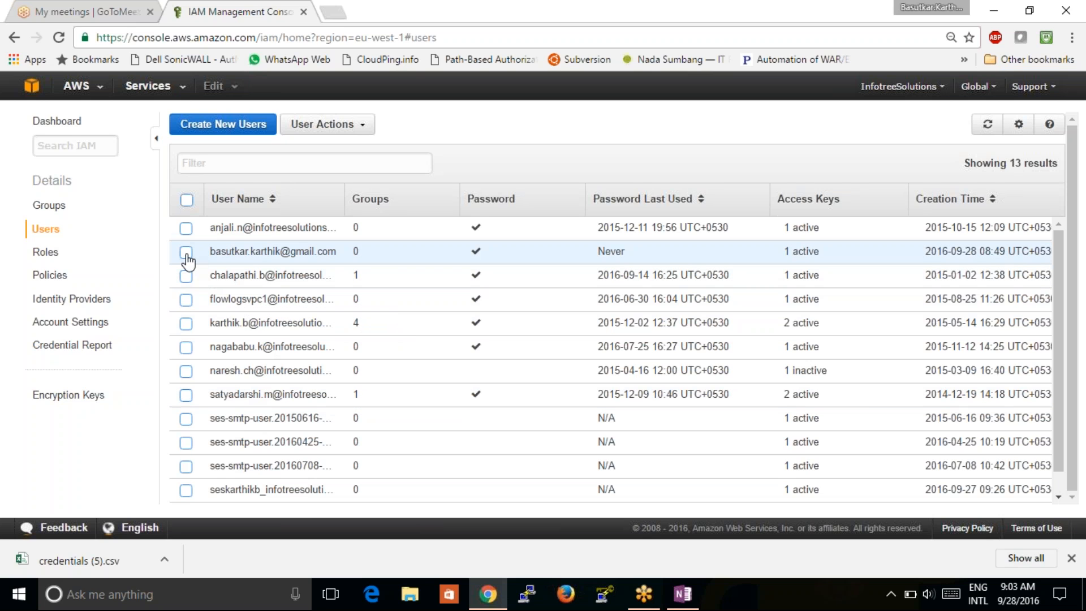
{"action": "left_click", "coordinate": [249, 251]}
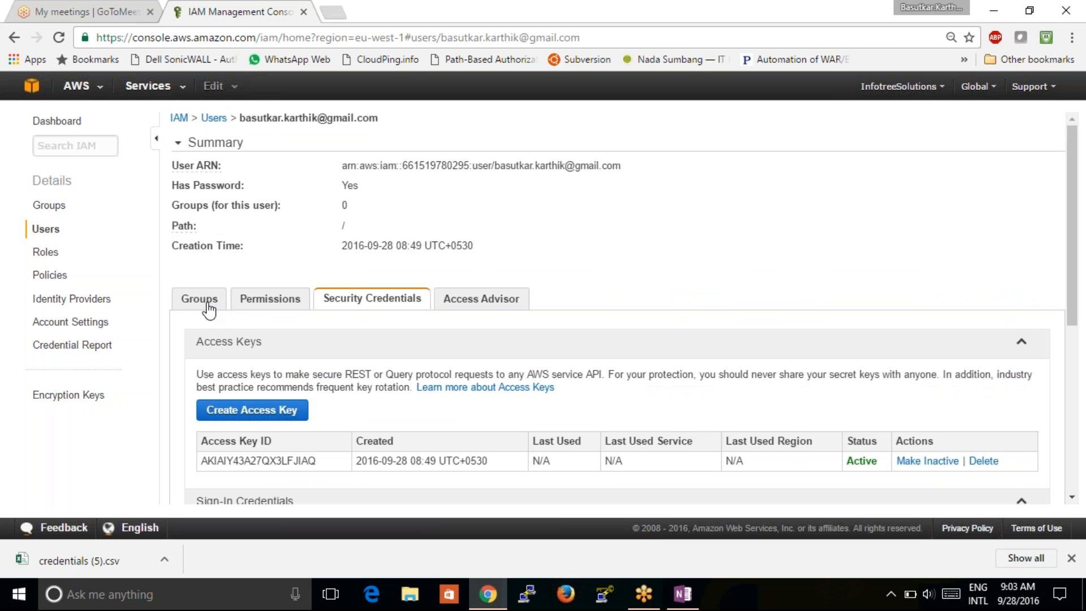
{"action": "left_click", "coordinate": [209, 308]}
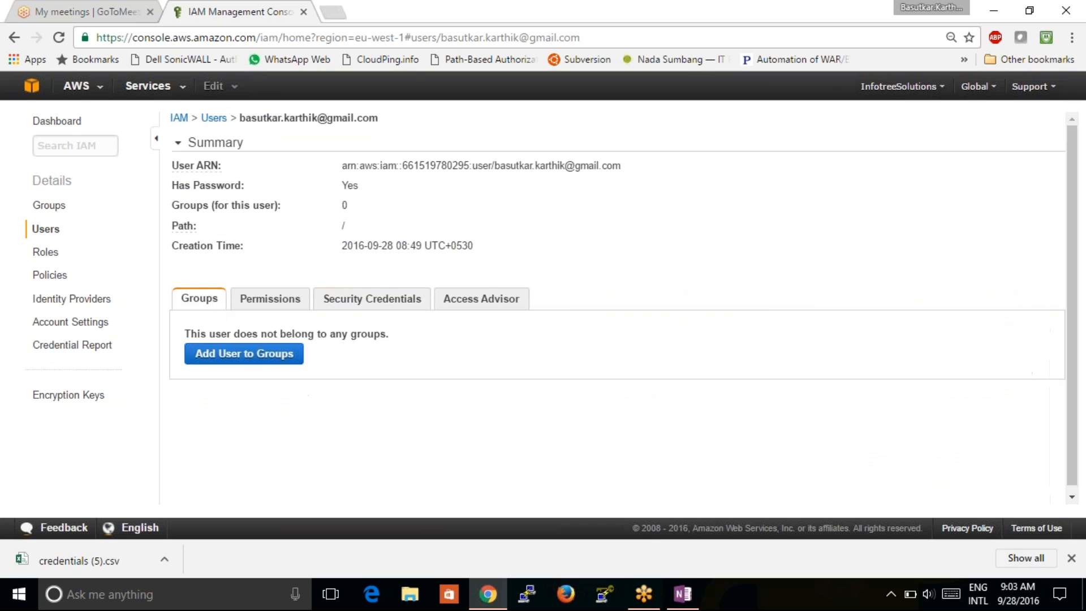
{"action": "left_click", "coordinate": [273, 357]}
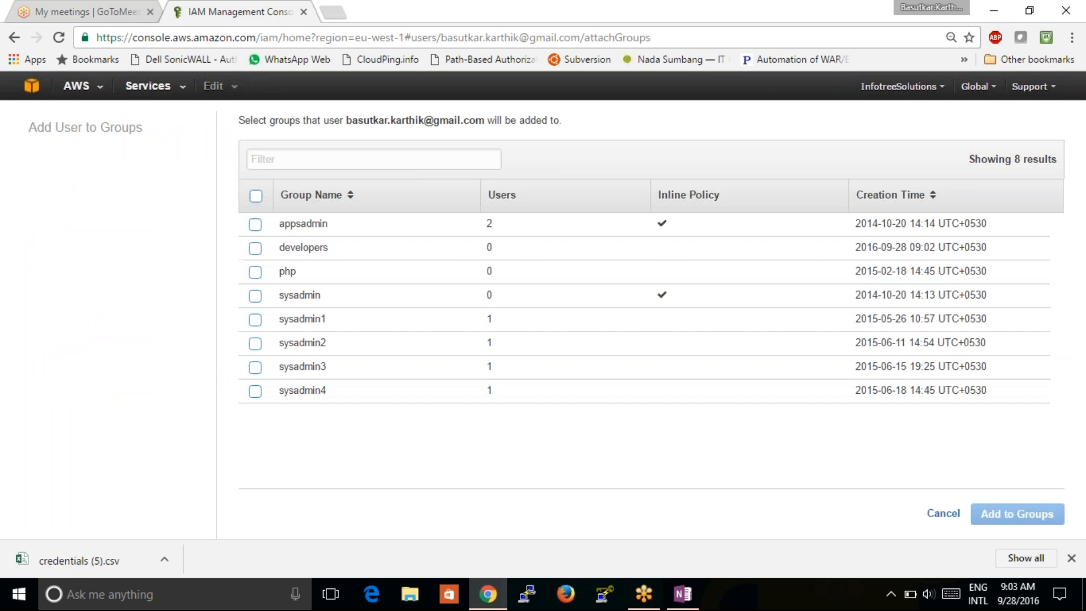
{"action": "left_click", "coordinate": [255, 251]}
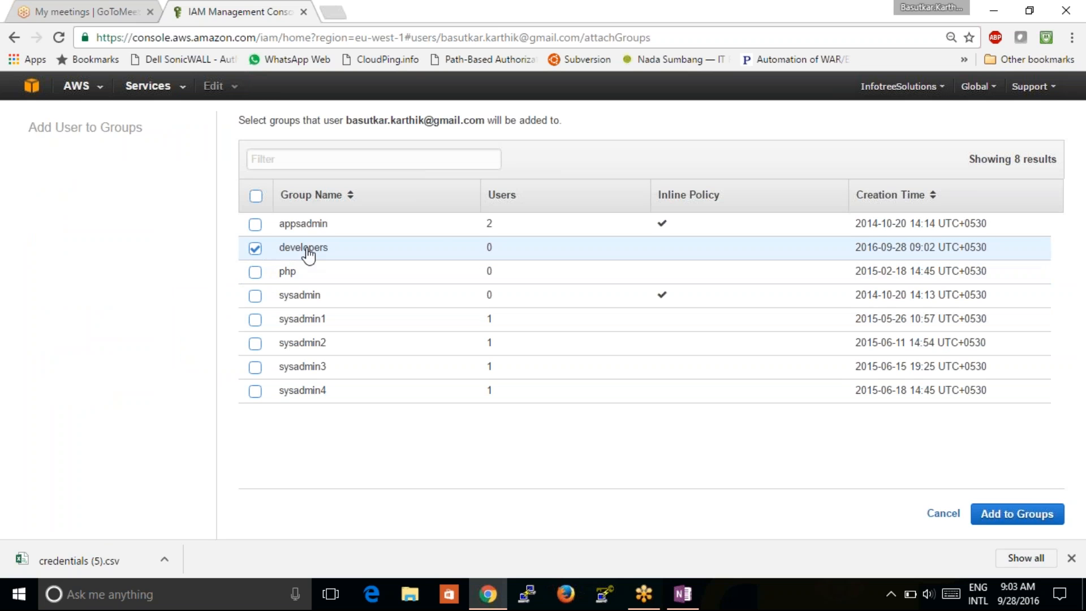
- Add the user to 'developers' and confirm the inherited AWSCodeCommitFullAccess and AmazonS3ReadOnlyAccess group policies
{"action": "left_click", "coordinate": [1022, 515]}
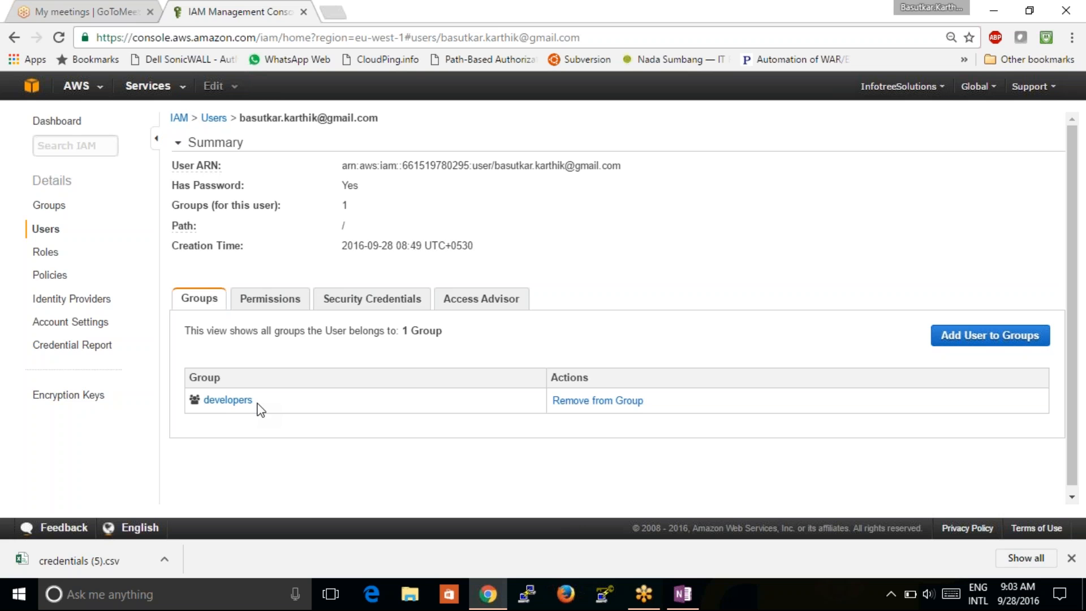
{"action": "left_click", "coordinate": [274, 311]}
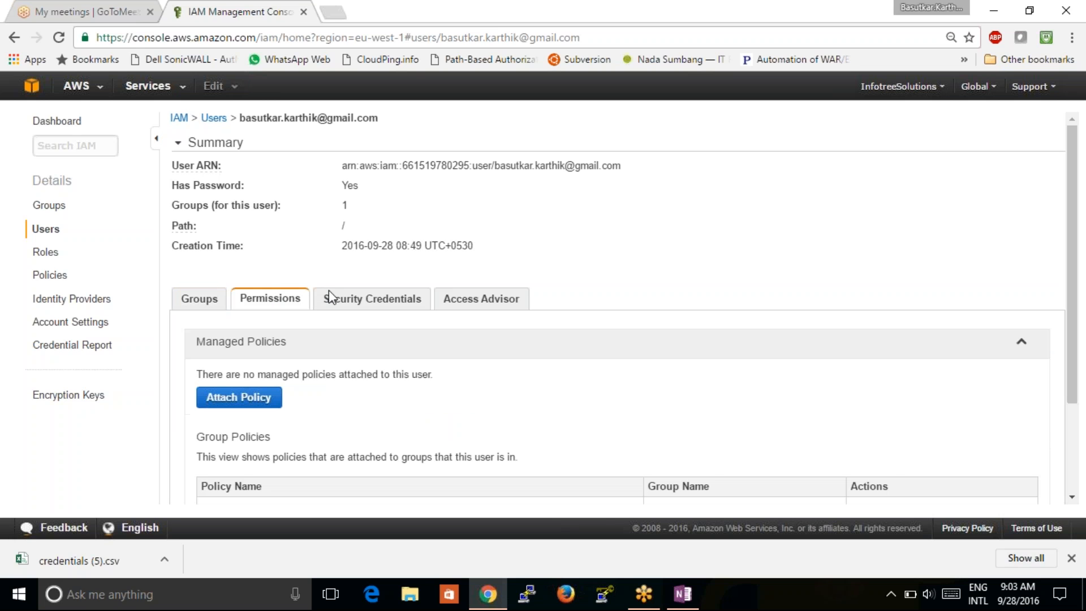
{"action": "scroll", "coordinate": [711, 272], "scroll_direction": "down", "scroll_amount": 3}
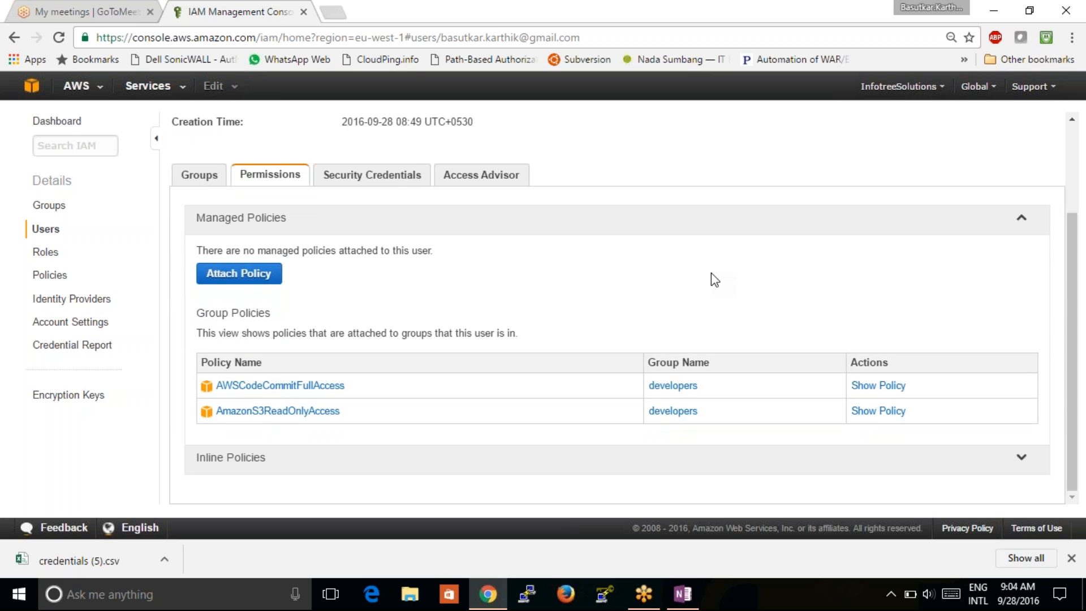
{"action": "scroll", "coordinate": [710, 272], "scroll_direction": "up", "scroll_amount": 2}
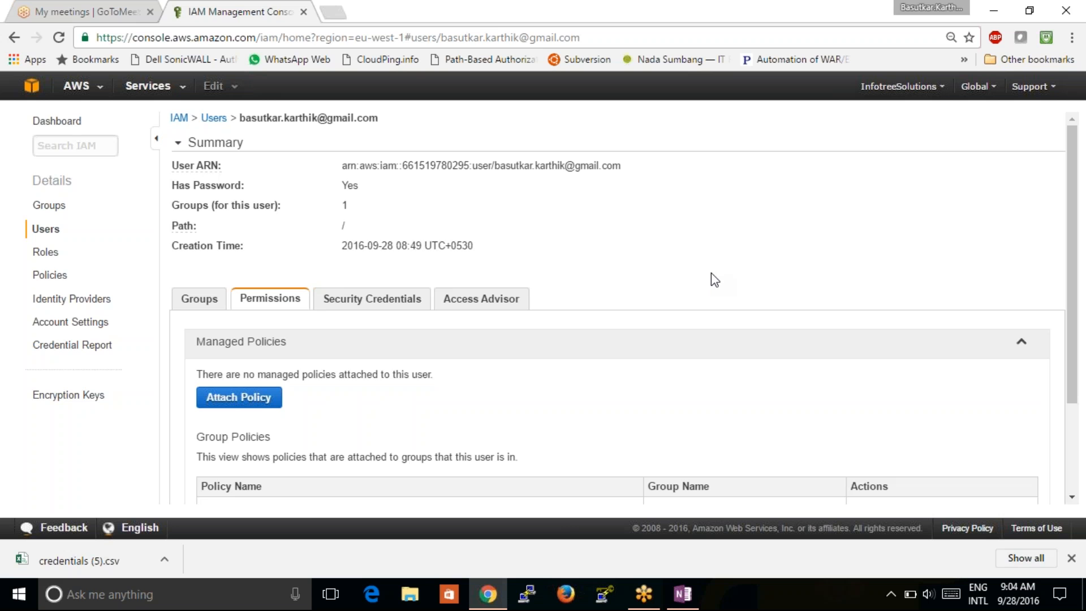
{"action": "scroll", "coordinate": [710, 273], "scroll_direction": "down", "scroll_amount": 3}
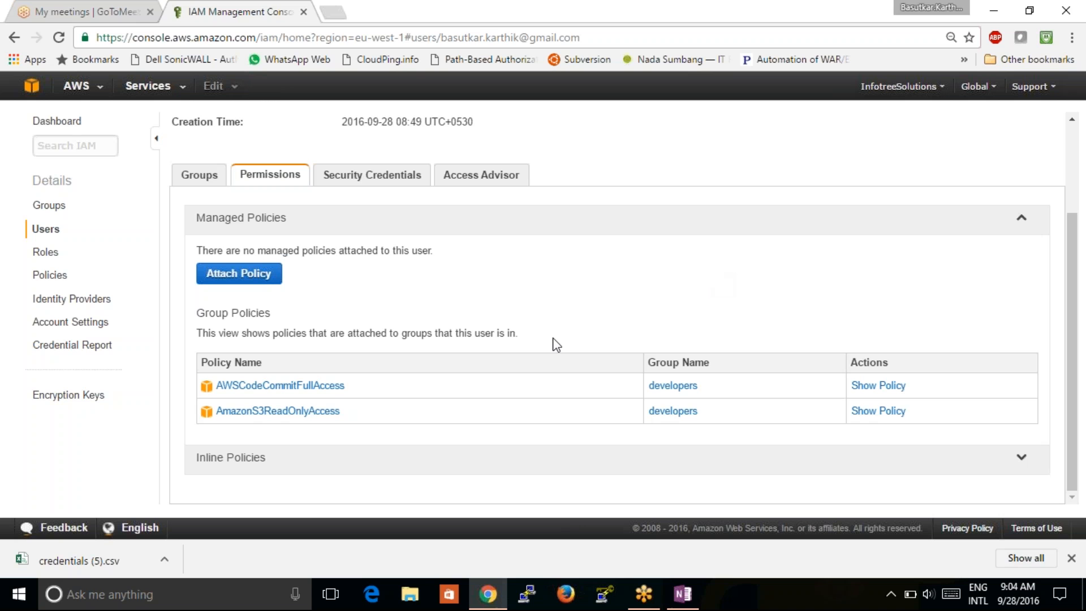
- Pick AmazonVPCReadOnlyAccess from the policy list and attach it directly to the user
{"action": "left_click", "coordinate": [277, 276]}
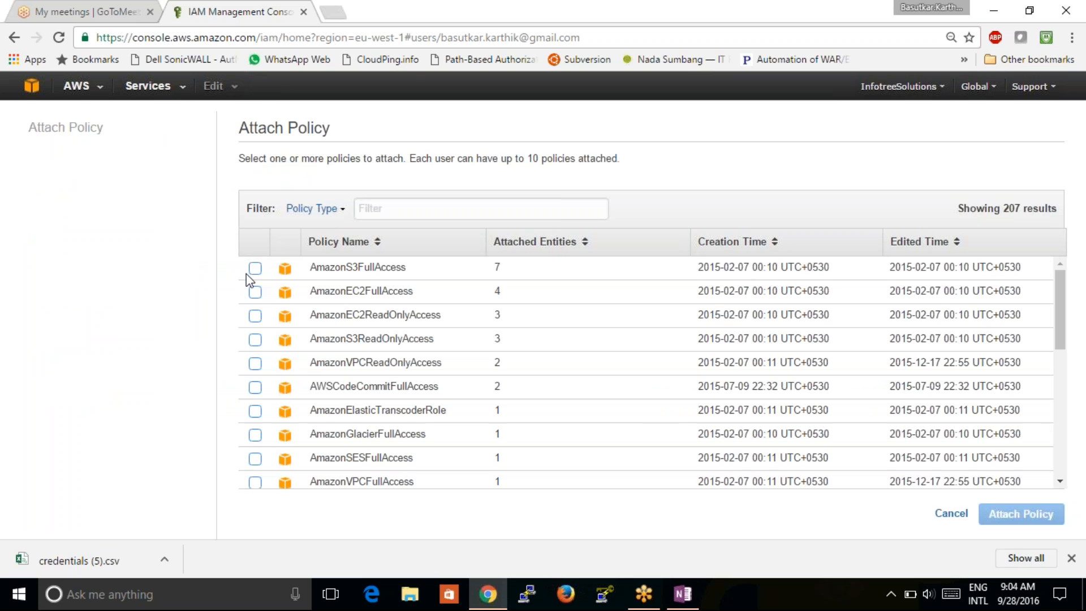
{"action": "left_click", "coordinate": [255, 365]}
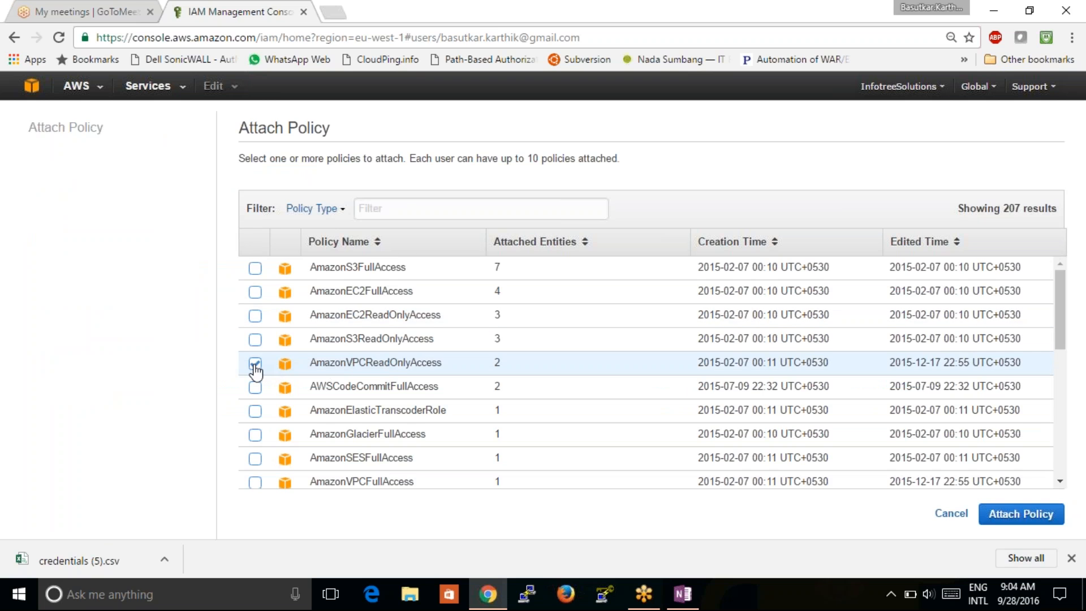
{"action": "left_click", "coordinate": [1020, 520]}
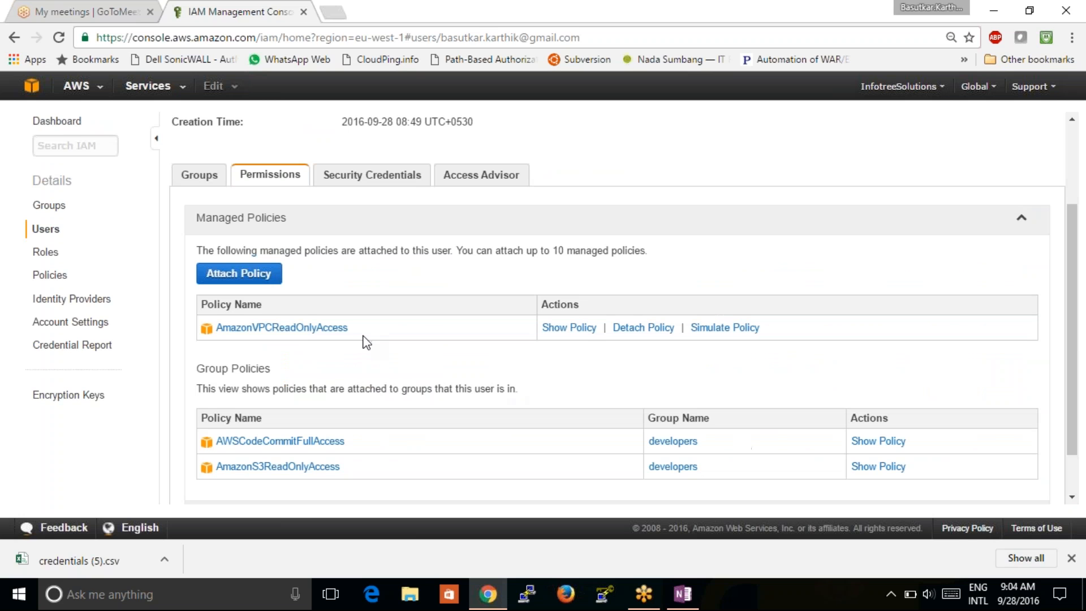
{"action": "left_click_drag", "start_coordinate": [196, 368], "coordinate": [282, 370]}
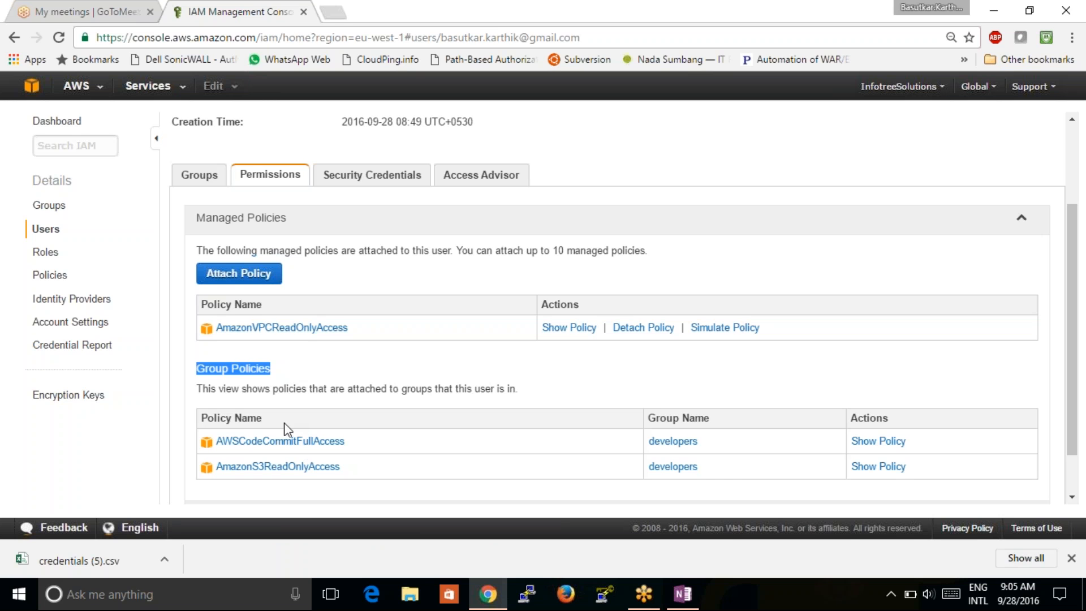
{"action": "left_click", "coordinate": [343, 370]}
{"action": "left_click_drag", "start_coordinate": [194, 368], "coordinate": [366, 473]}
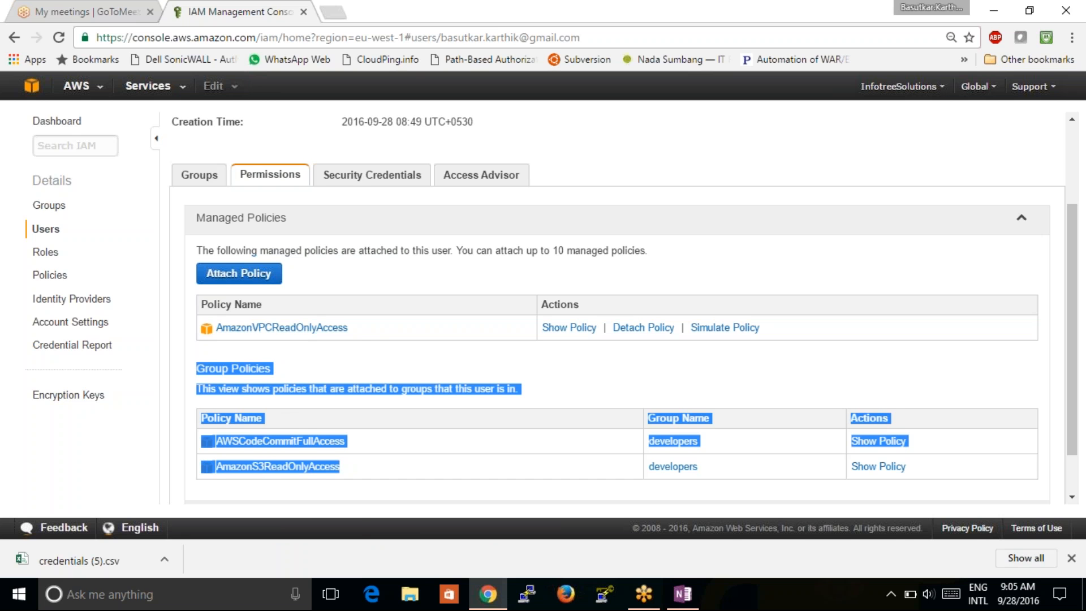
{"action": "left_click_drag", "start_coordinate": [355, 327], "coordinate": [208, 316]}
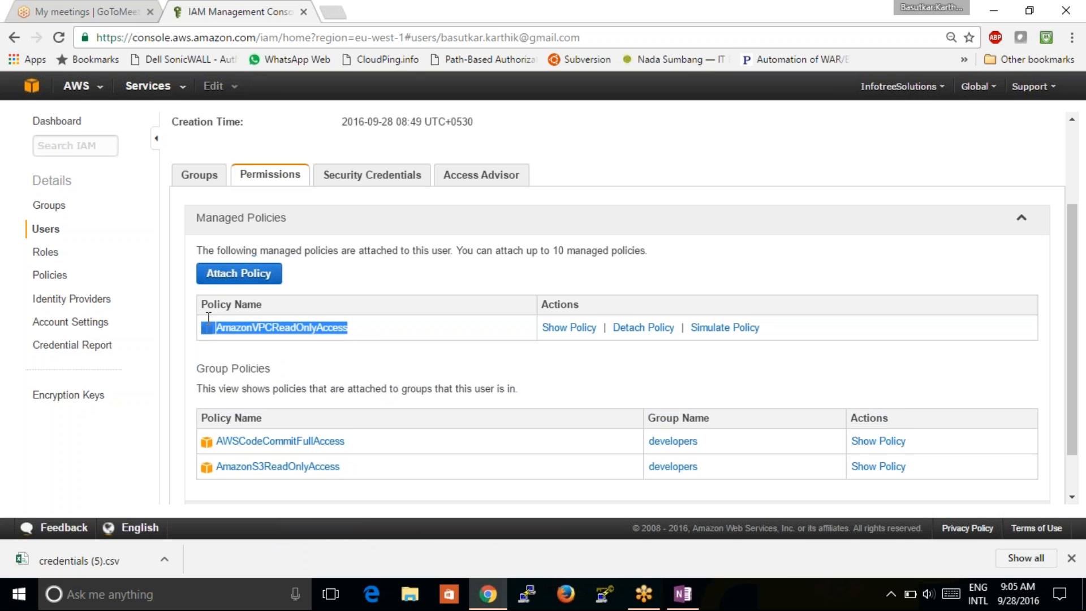
{"action": "left_click", "coordinate": [355, 357]}
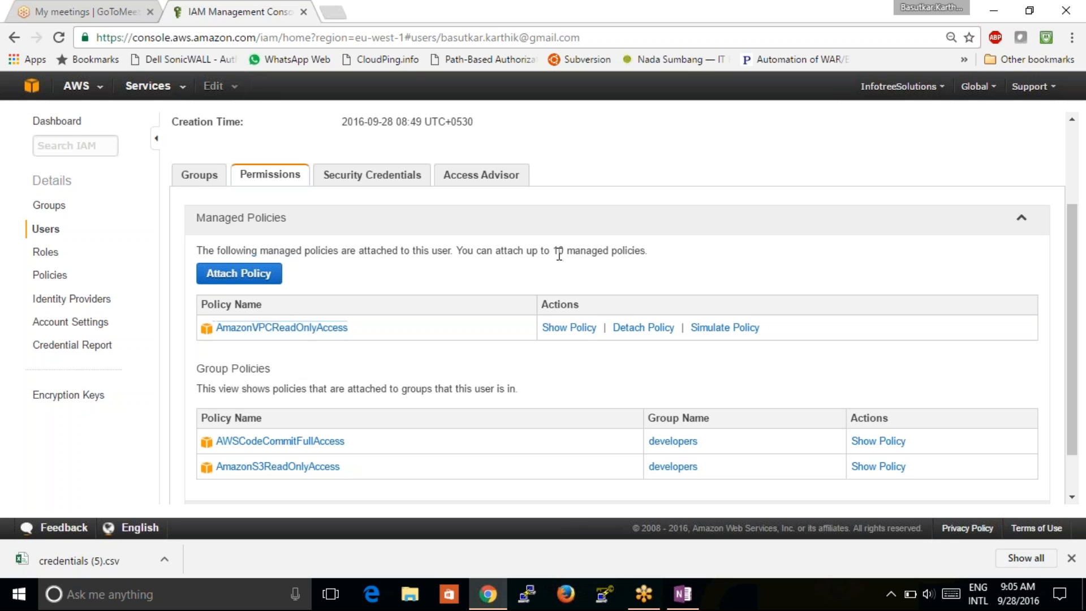
{"action": "left_click_drag", "start_coordinate": [559, 253], "coordinate": [654, 254]}
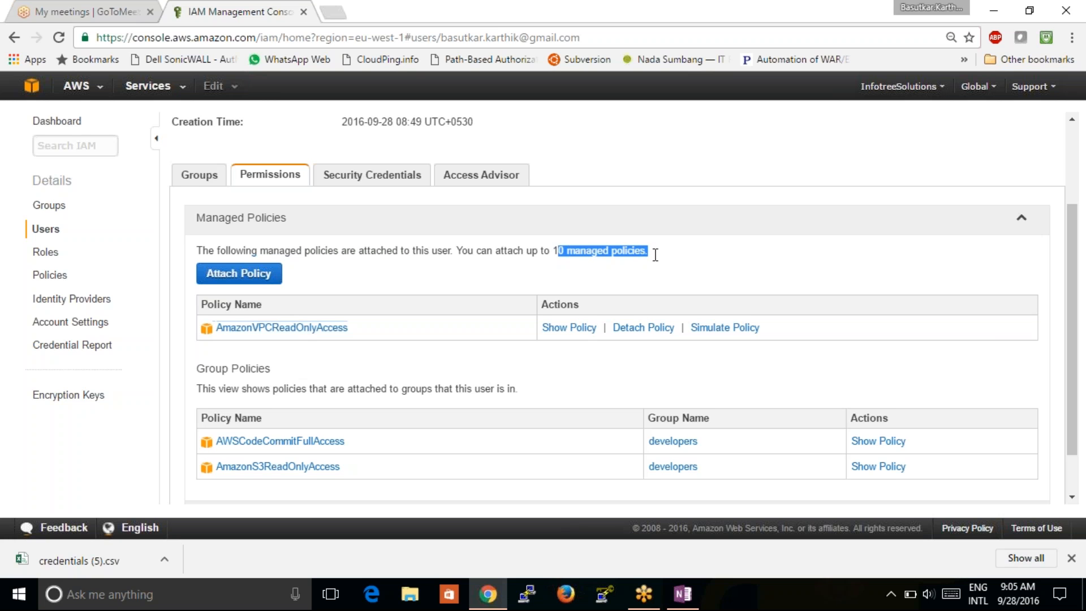
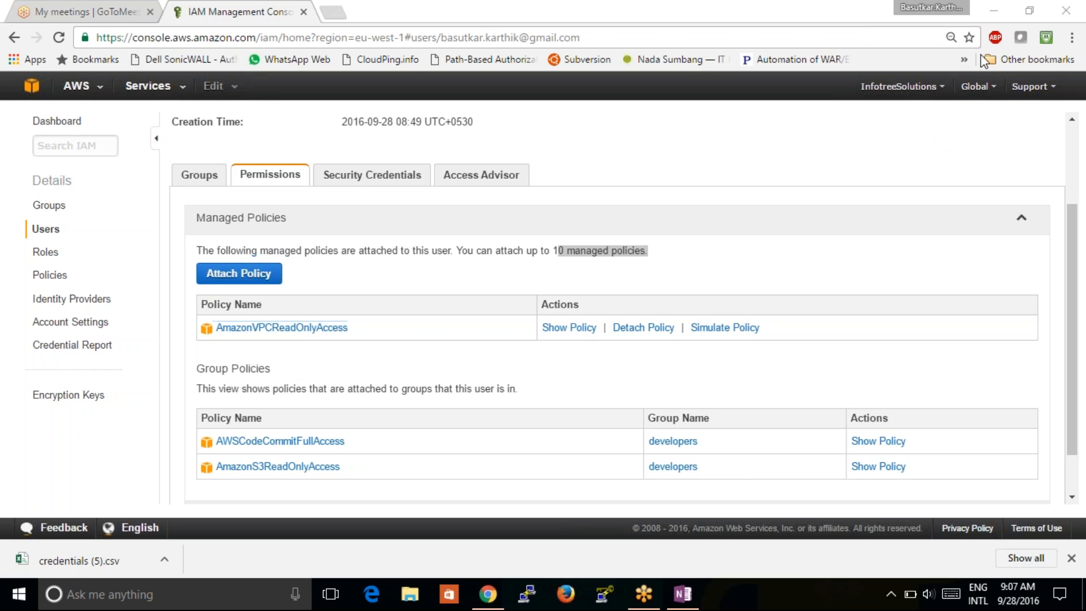
- Return from the user's permissions page to the AWS console home for Ireland (eu-west-1)
{"action": "left_click", "coordinate": [720, 151]}
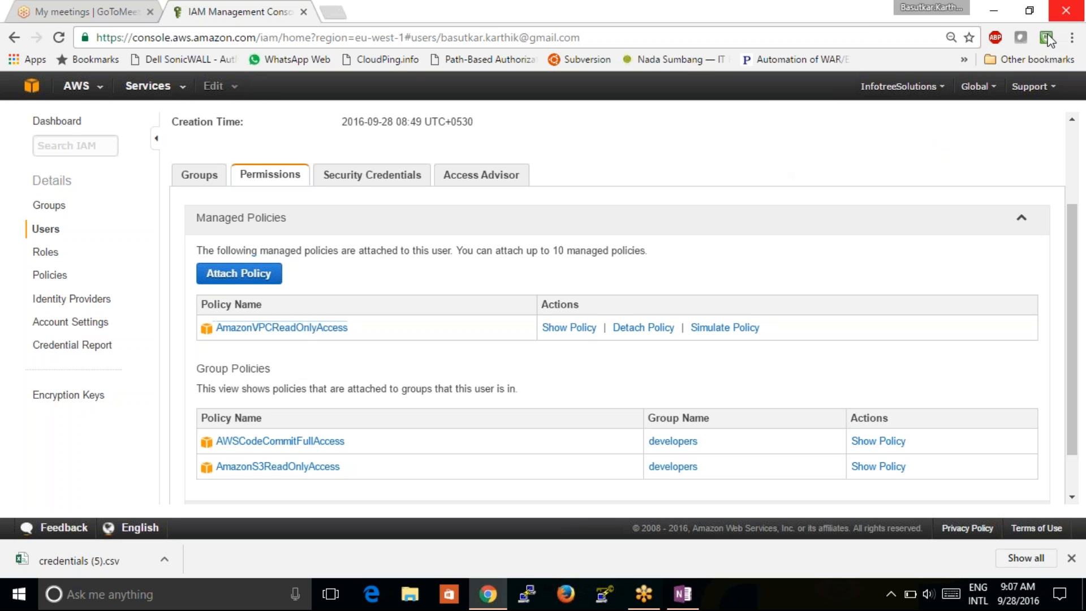
{"action": "left_click", "coordinate": [779, 152]}
{"action": "left_click", "coordinate": [31, 85]}
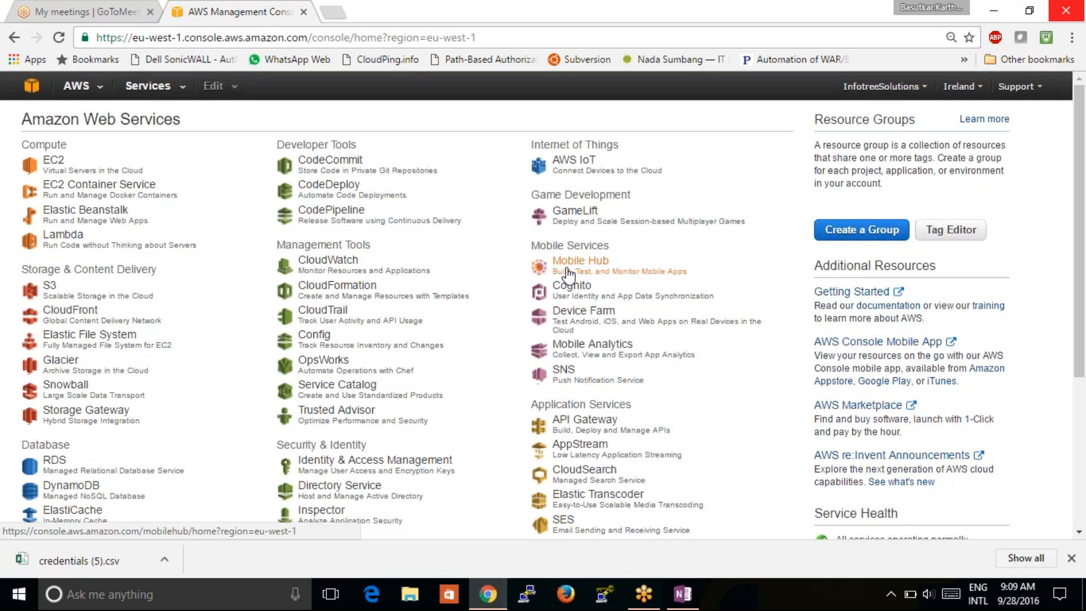
- Open IAM Users, briefly start Create New Users, then open the user created 2016-09-28
{"action": "left_click", "coordinate": [415, 463]}
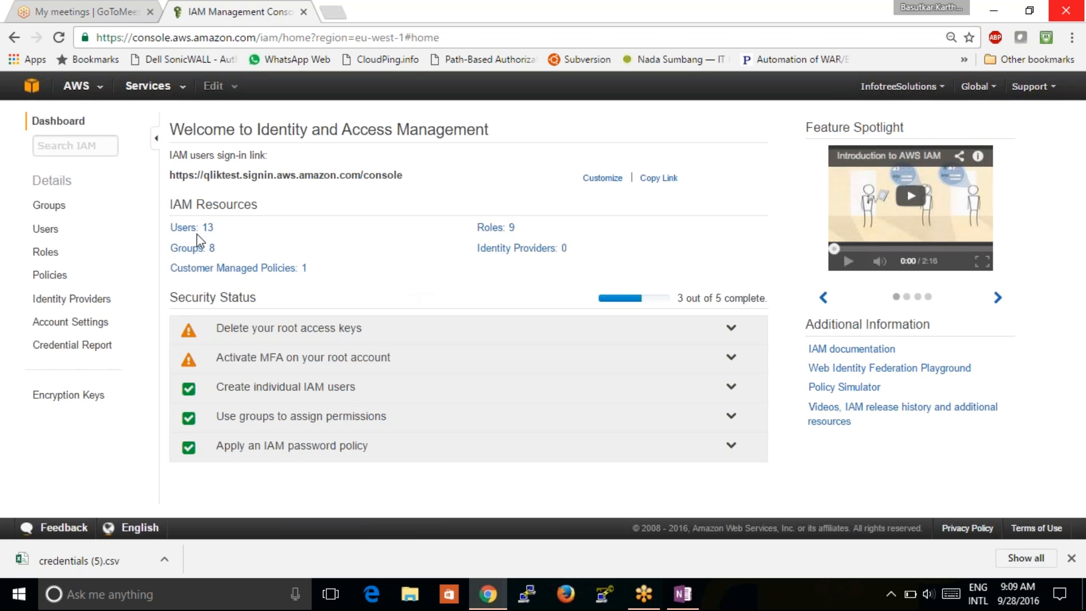
{"action": "left_click", "coordinate": [48, 229]}
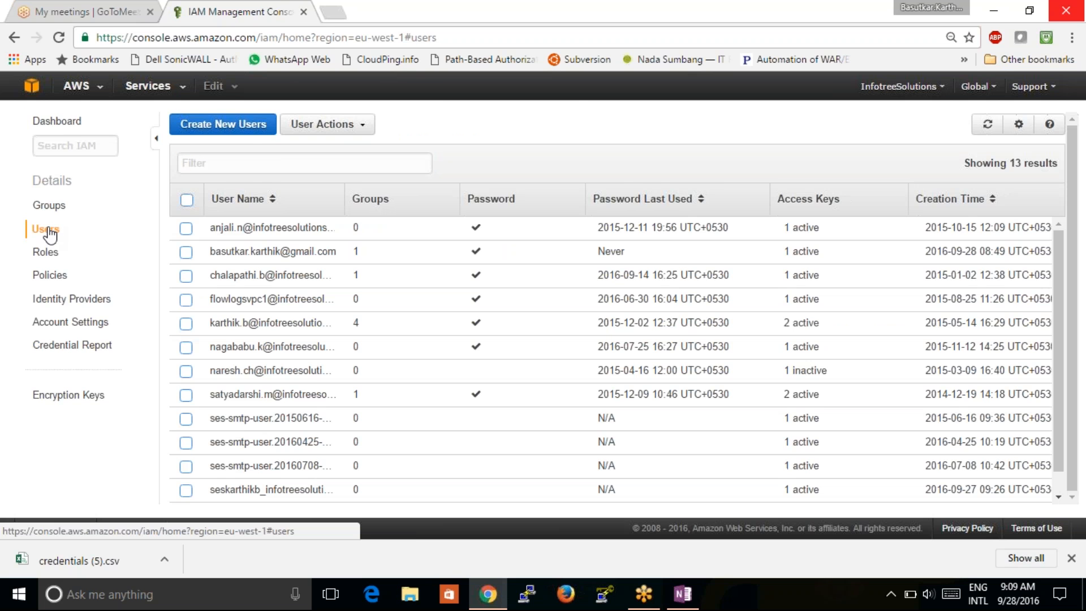
{"action": "left_click", "coordinate": [212, 129]}
{"action": "left_click", "coordinate": [286, 134]}
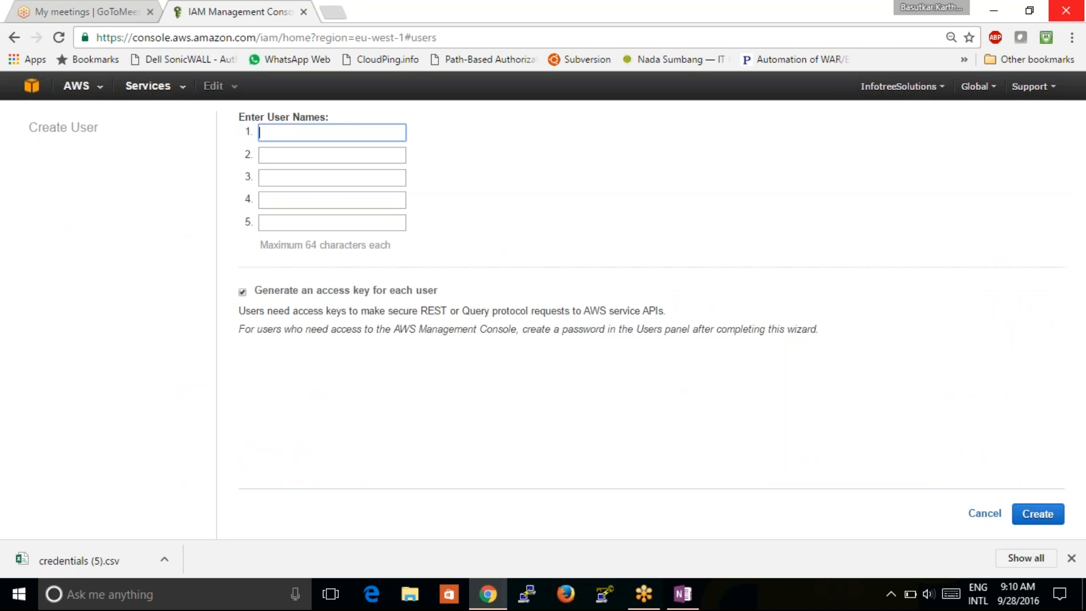
{"action": "left_click", "coordinate": [16, 39]}
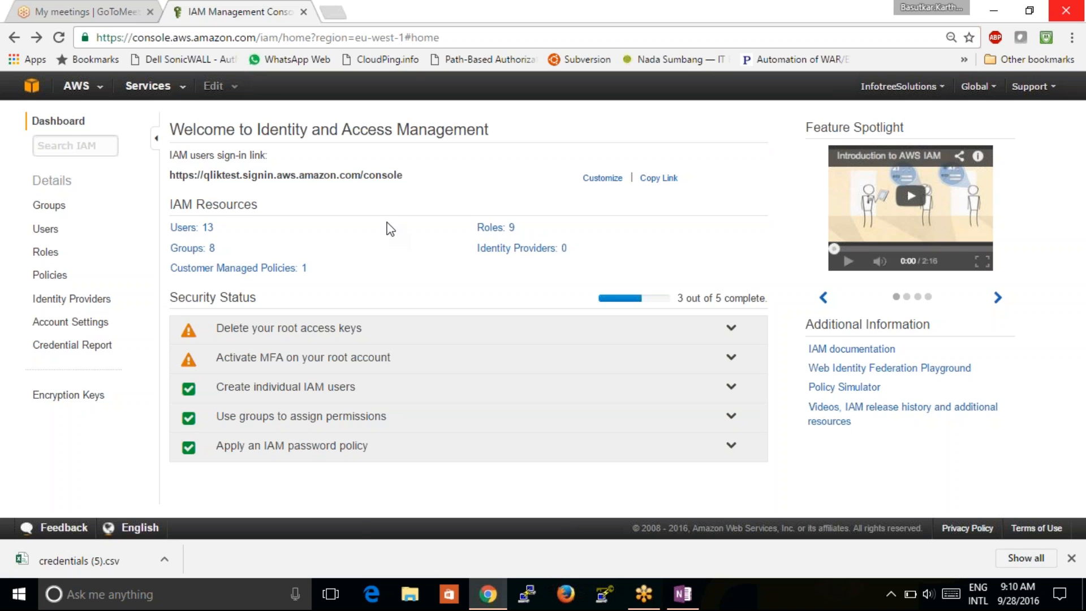
{"action": "left_click", "coordinate": [200, 228]}
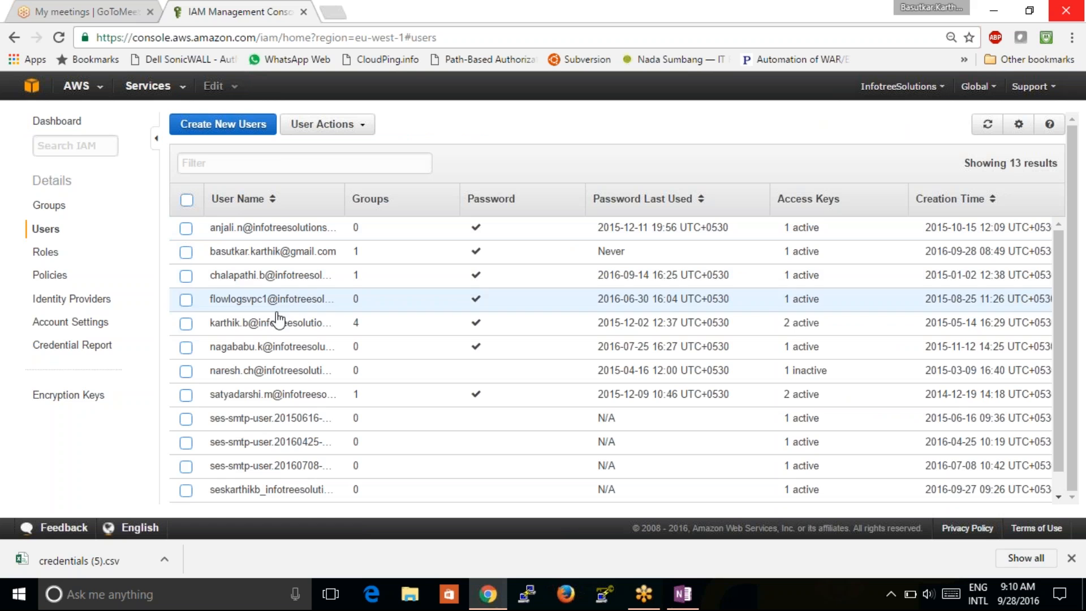
{"action": "left_click", "coordinate": [266, 252]}
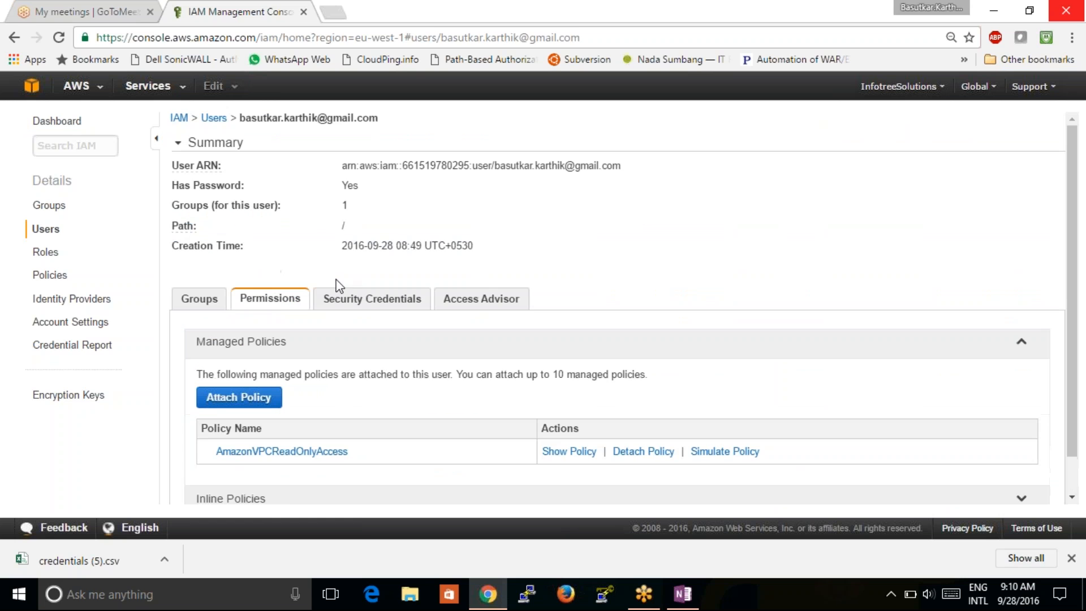
- Show the user's Security Credentials tab and highlight its single active access key ID
{"action": "left_click", "coordinate": [351, 305]}
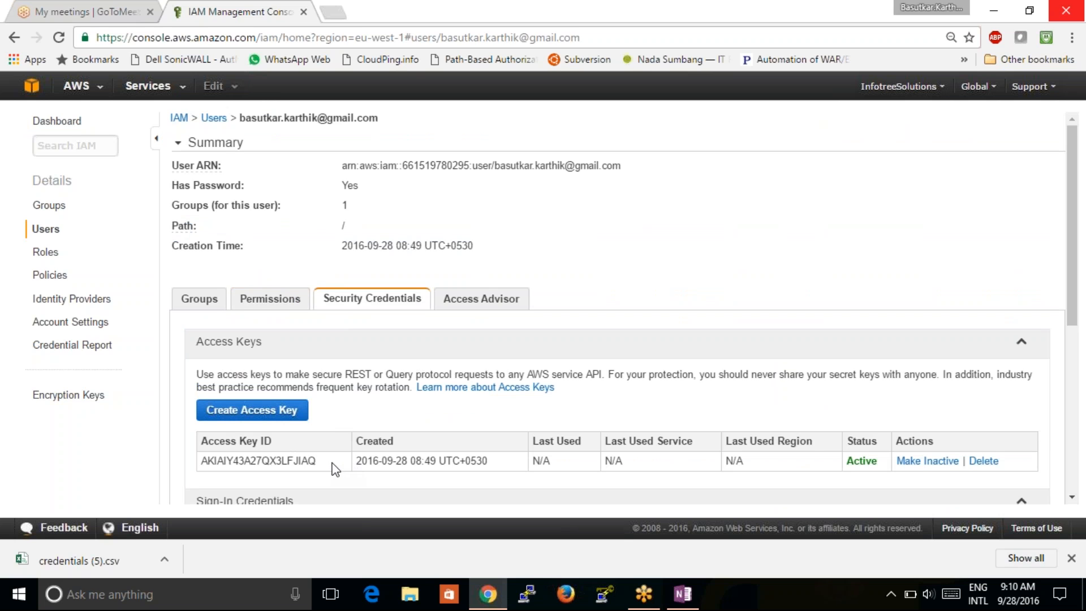
{"action": "left_click_drag", "start_coordinate": [332, 469], "coordinate": [203, 458]}
{"action": "left_click", "coordinate": [262, 460]}
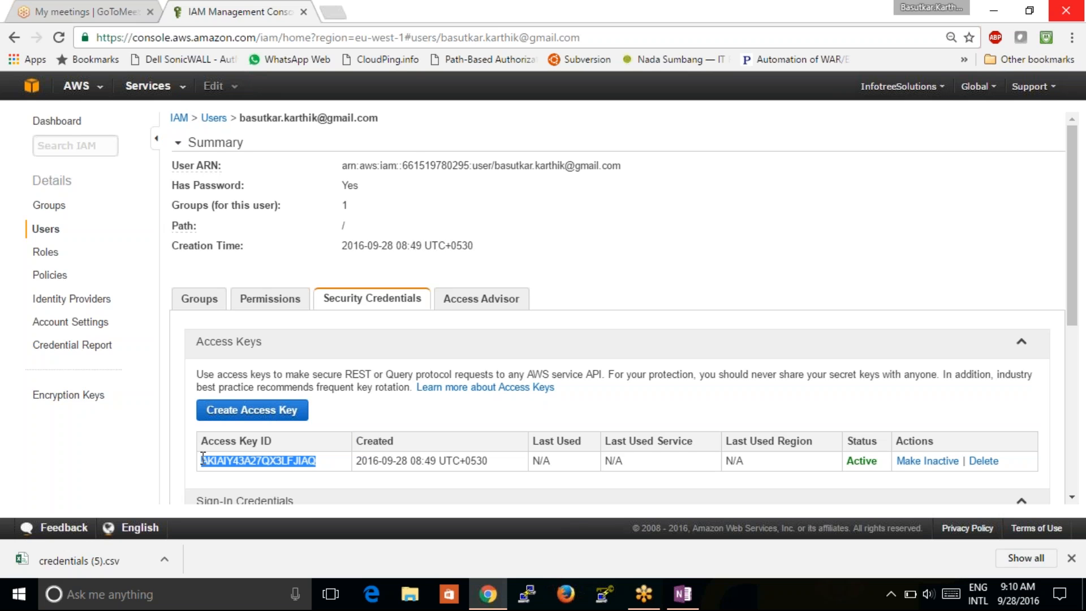
{"action": "left_click", "coordinate": [396, 136]}
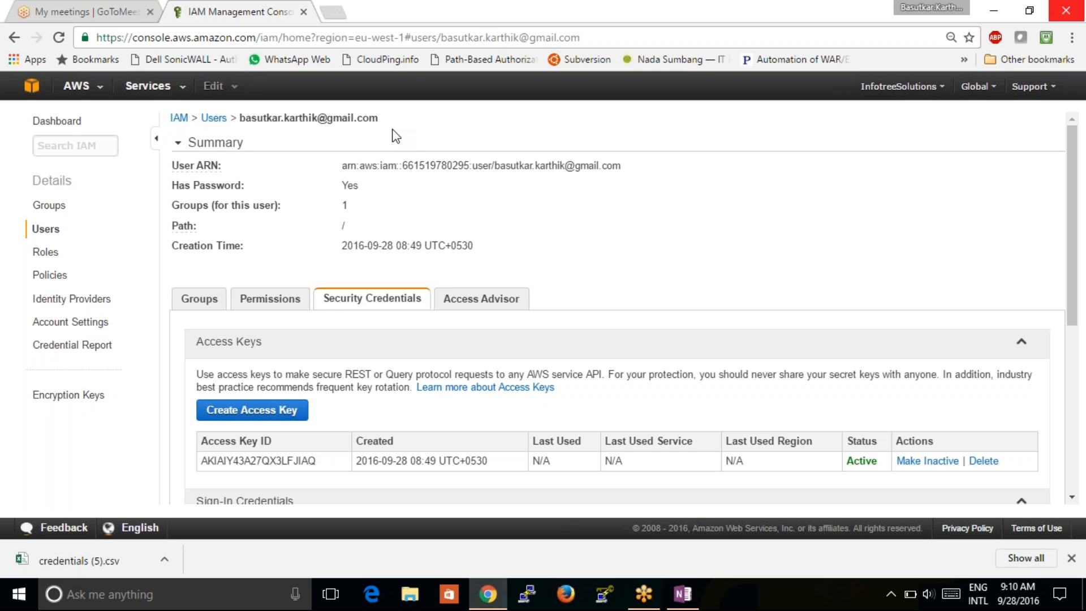
{"action": "left_click_drag", "start_coordinate": [266, 125], "coordinate": [240, 117]}
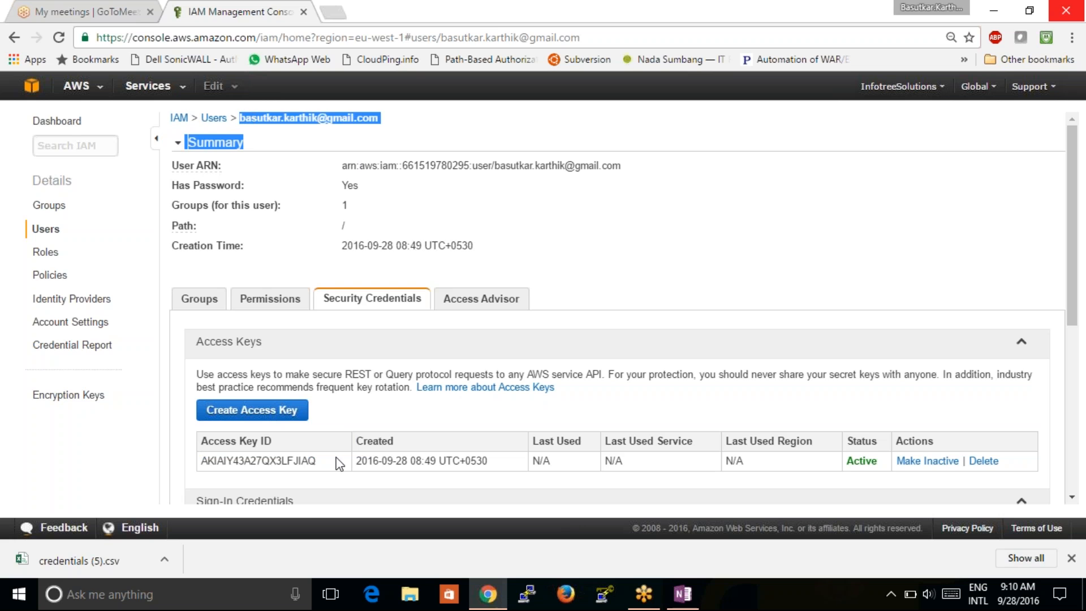
{"action": "left_click_drag", "start_coordinate": [318, 460], "coordinate": [194, 463]}
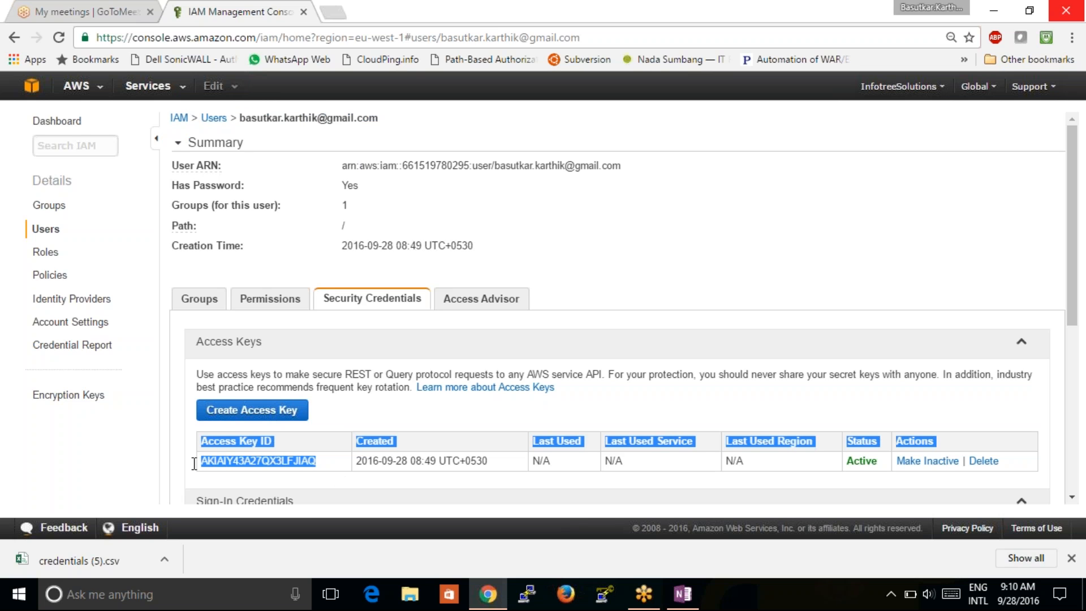
{"action": "left_click", "coordinate": [363, 417]}
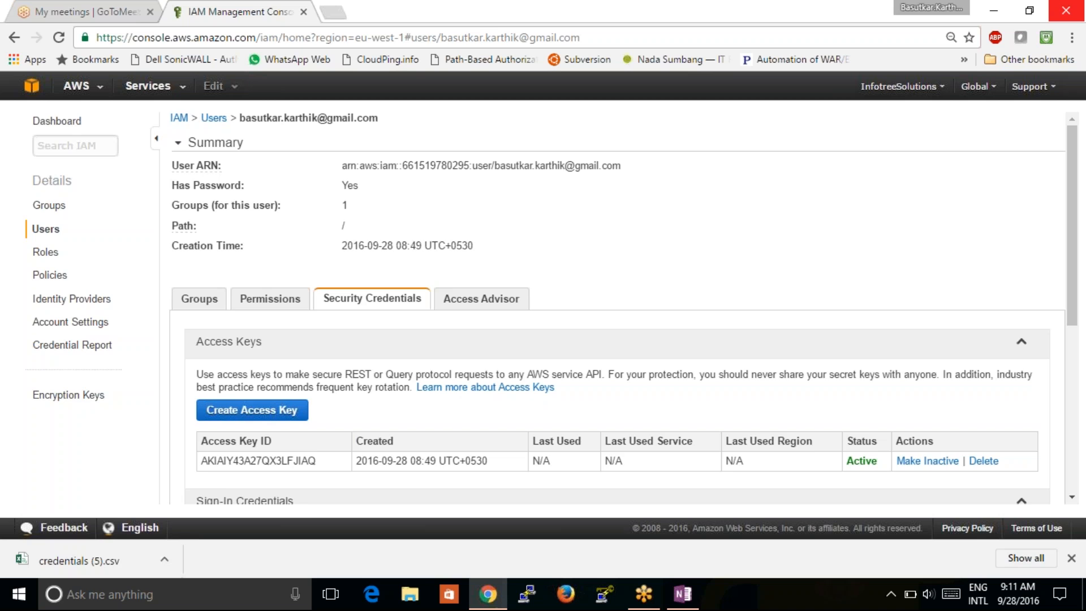
- Deactivate the user's access key so its status reads Inactive
{"action": "left_click", "coordinate": [932, 470]}
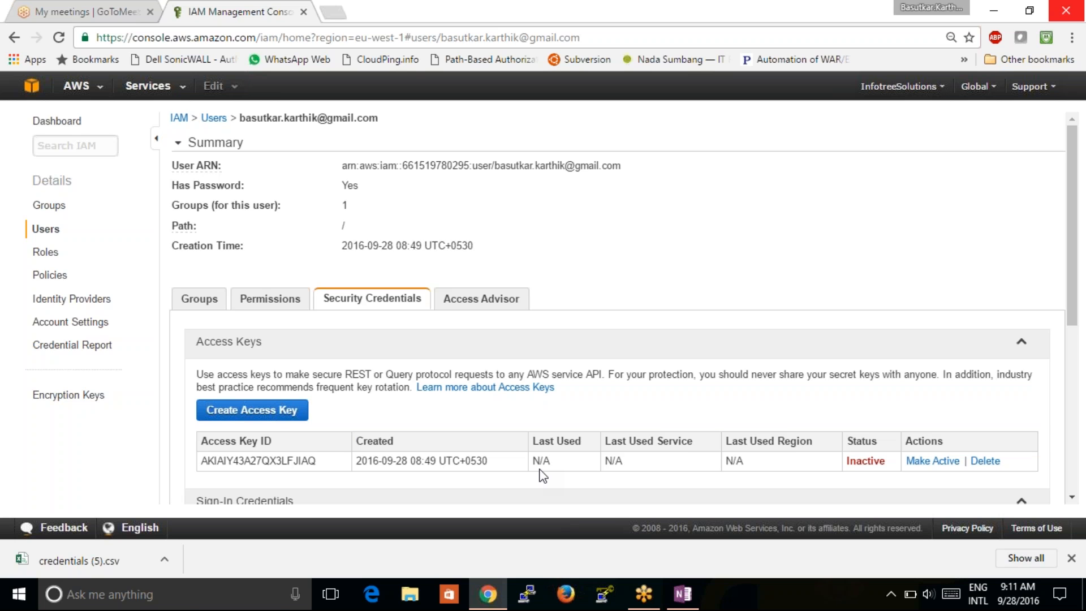
{"action": "left_click", "coordinate": [194, 603]}
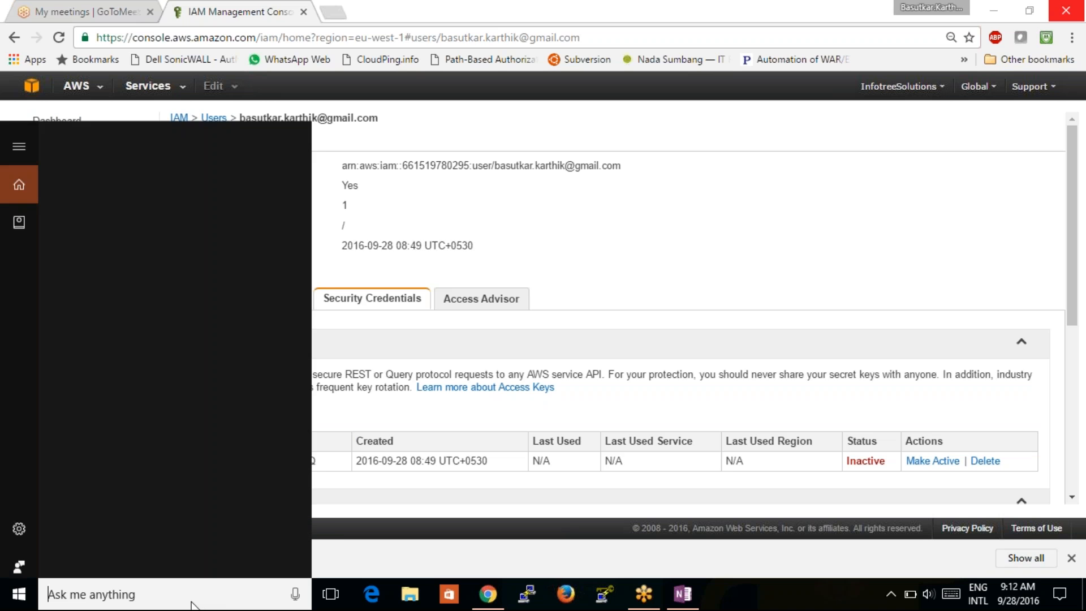
- Launch Command Prompt by searching 'cmd', maximize it, then minimize it back to the browser
{"action": "type", "text": "cmd"}
{"action": "key", "text": "Return"}
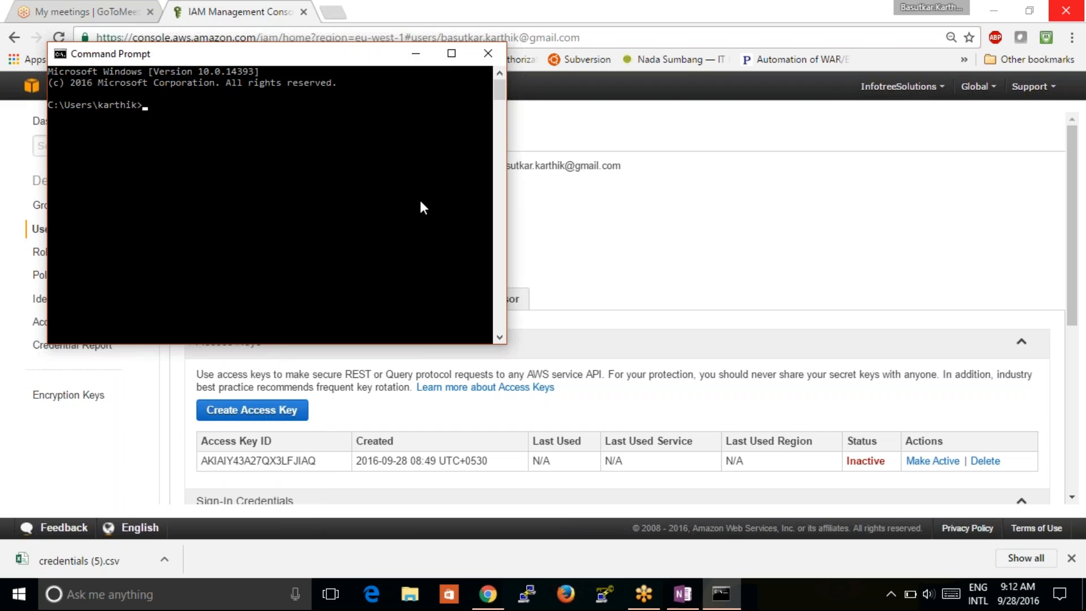
{"action": "left_click", "coordinate": [451, 54]}
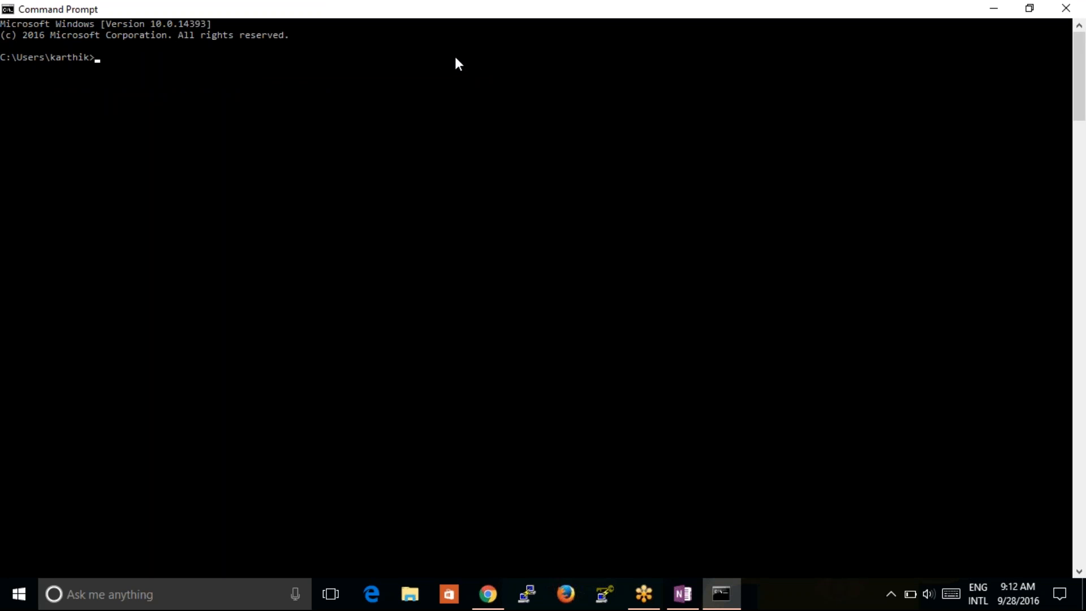
{"action": "left_click", "coordinate": [996, 10]}
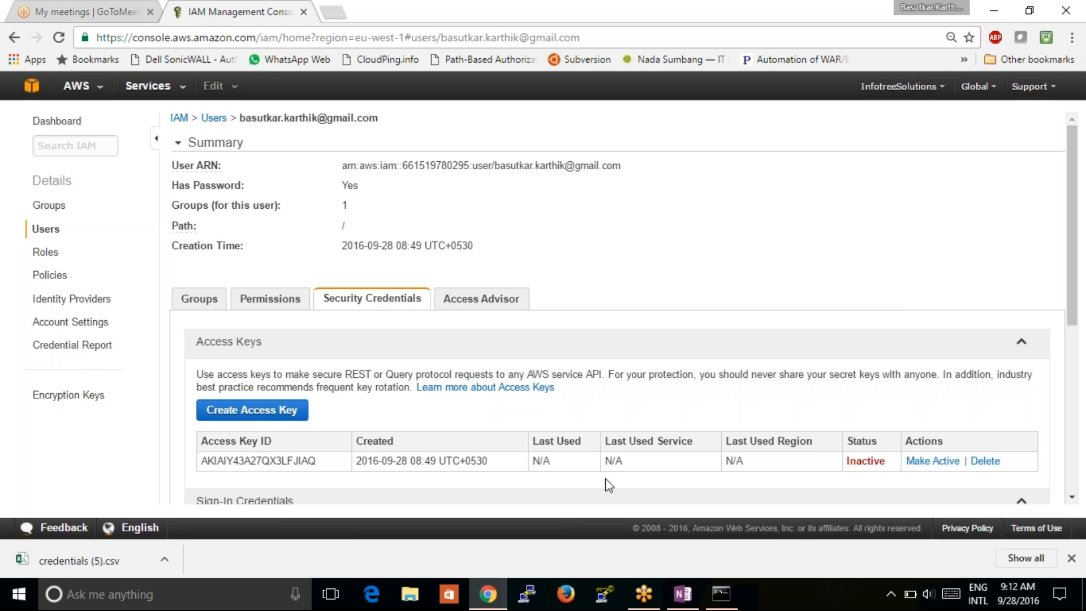
- Scroll to Sign-In Credentials and start Manage MFA Device with a virtual MFA device type
{"action": "left_click", "coordinate": [1071, 497]}
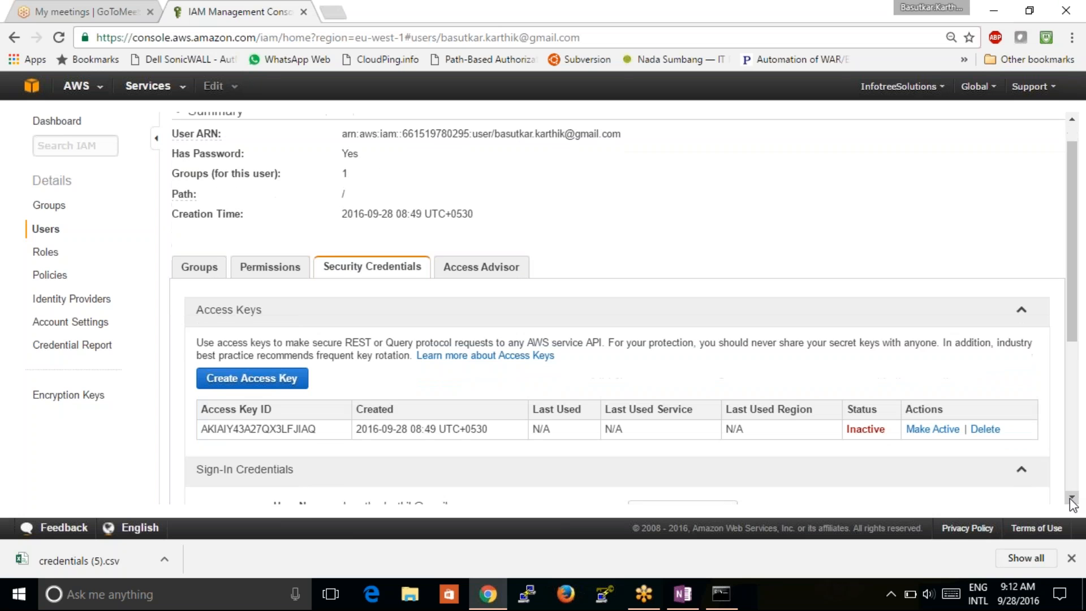
{"action": "left_click", "coordinate": [1071, 498]}
{"action": "left_click", "coordinate": [1071, 498]}
{"action": "left_click", "coordinate": [1071, 498]}
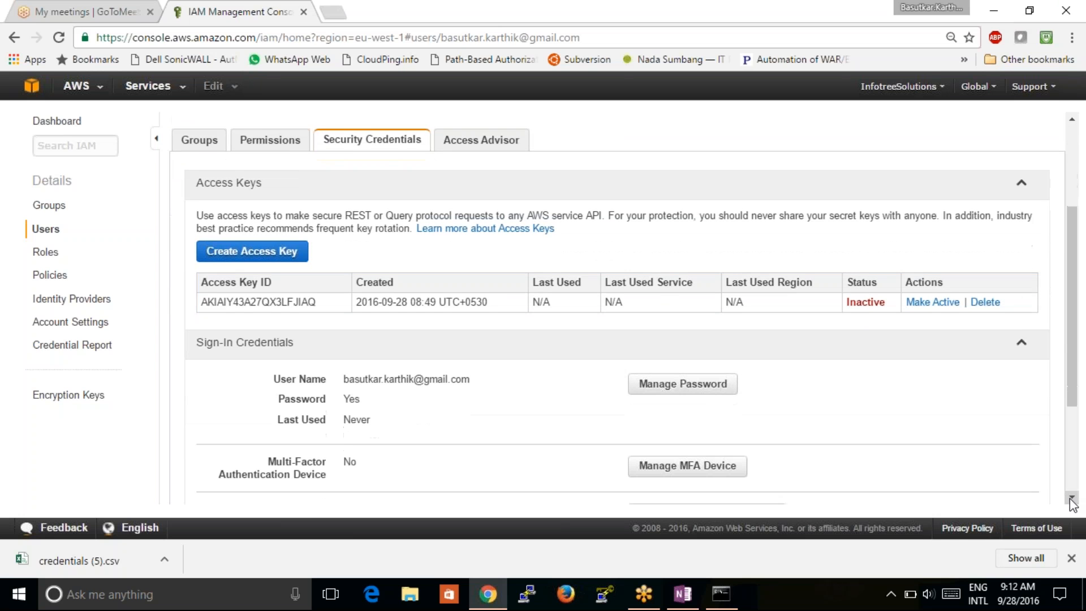
{"action": "left_click", "coordinate": [1070, 497]}
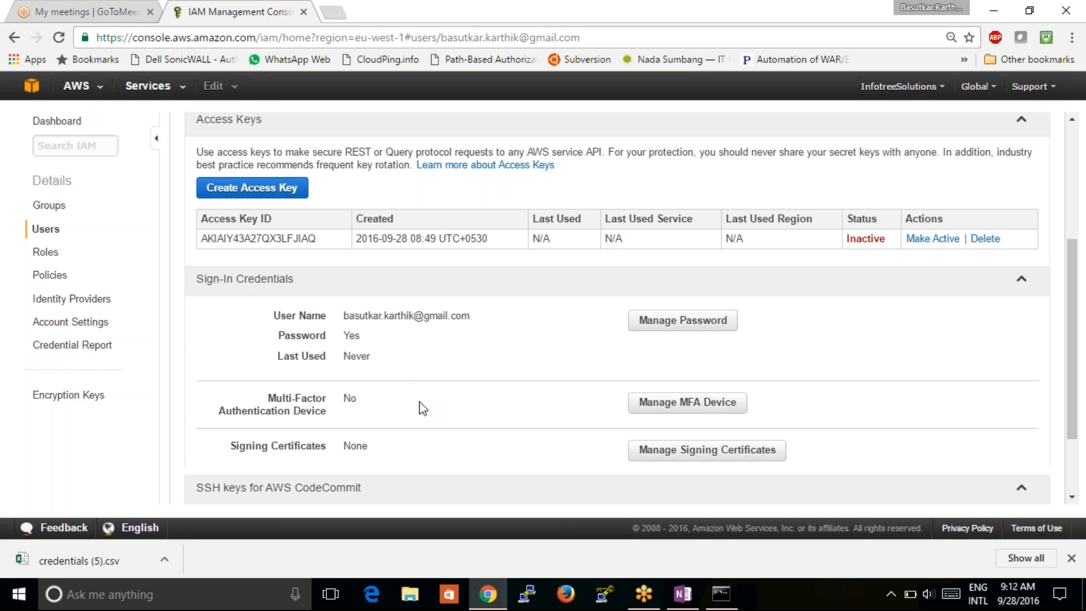
{"action": "scroll", "coordinate": [422, 407], "scroll_direction": "down", "scroll_amount": 1}
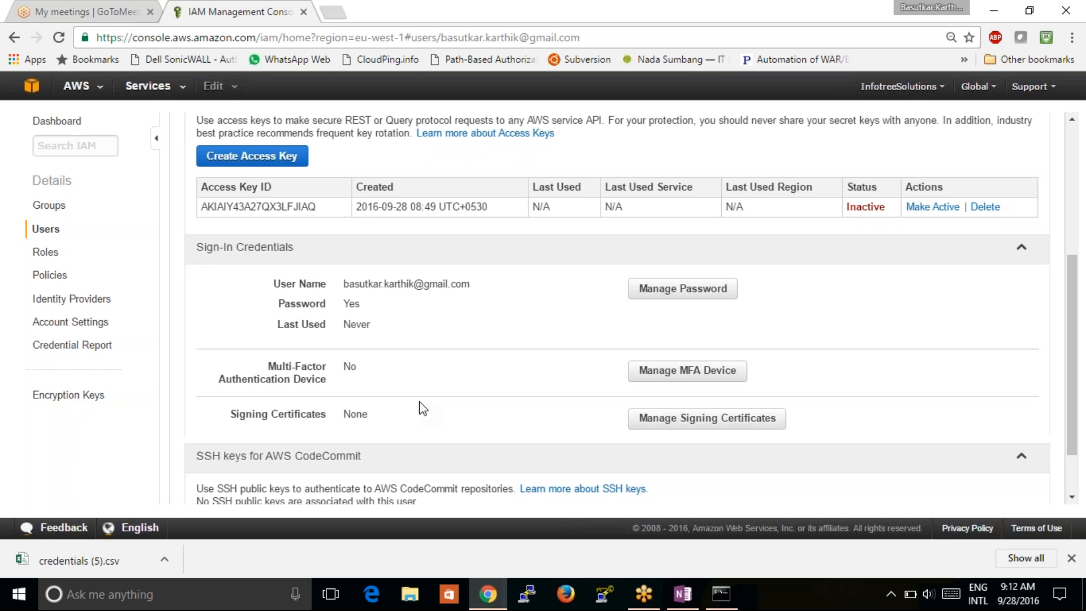
{"action": "left_click", "coordinate": [707, 371]}
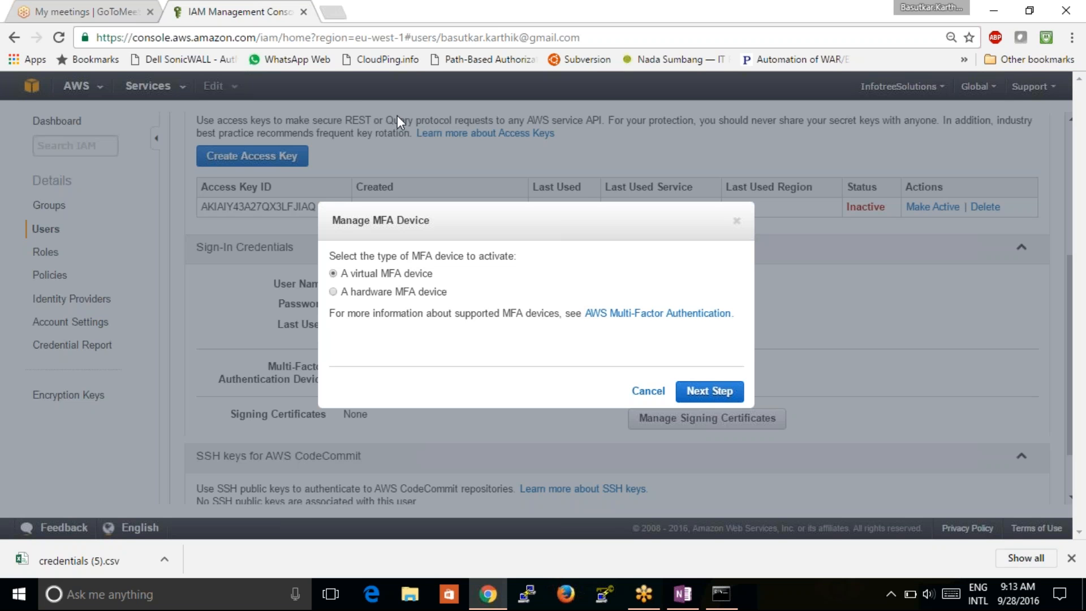
- Search Google Images for 'aws hardware mfa device' and preview the AWS Virtual MFA app image
{"action": "left_click", "coordinate": [332, 17]}
{"action": "type", "text": "aws "}
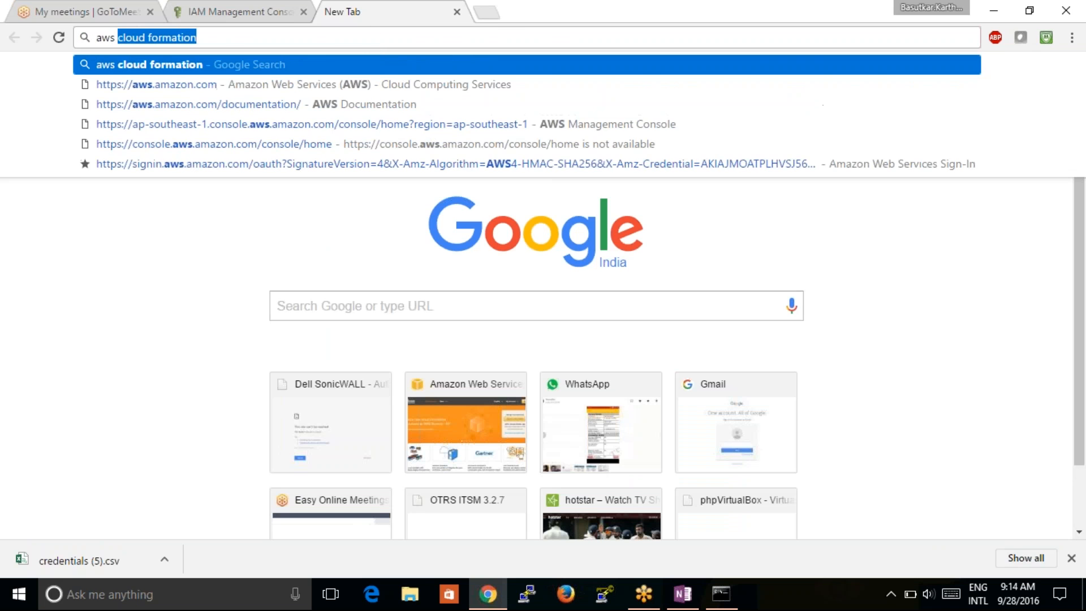
{"action": "type", "text": "hardw"}
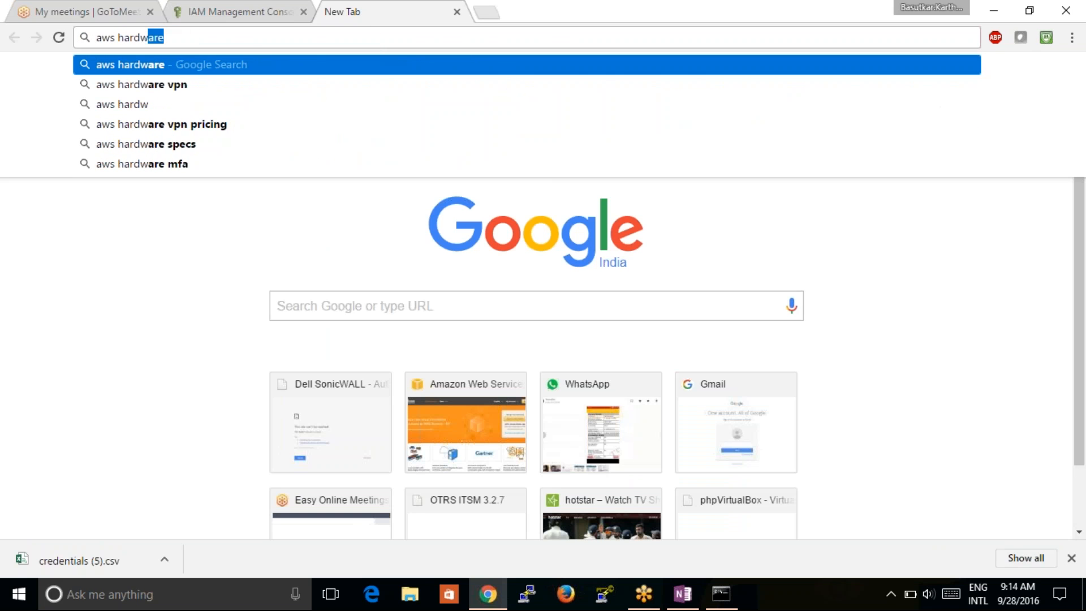
{"action": "type", "text": "are m"}
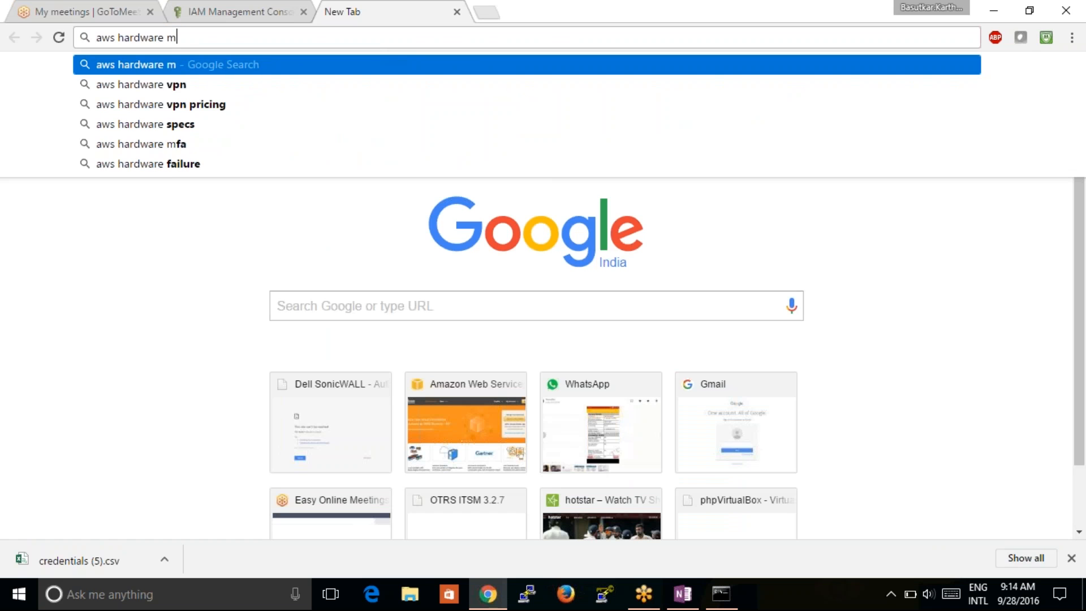
{"action": "type", "text": "fa"}
{"action": "key", "text": "Down"}
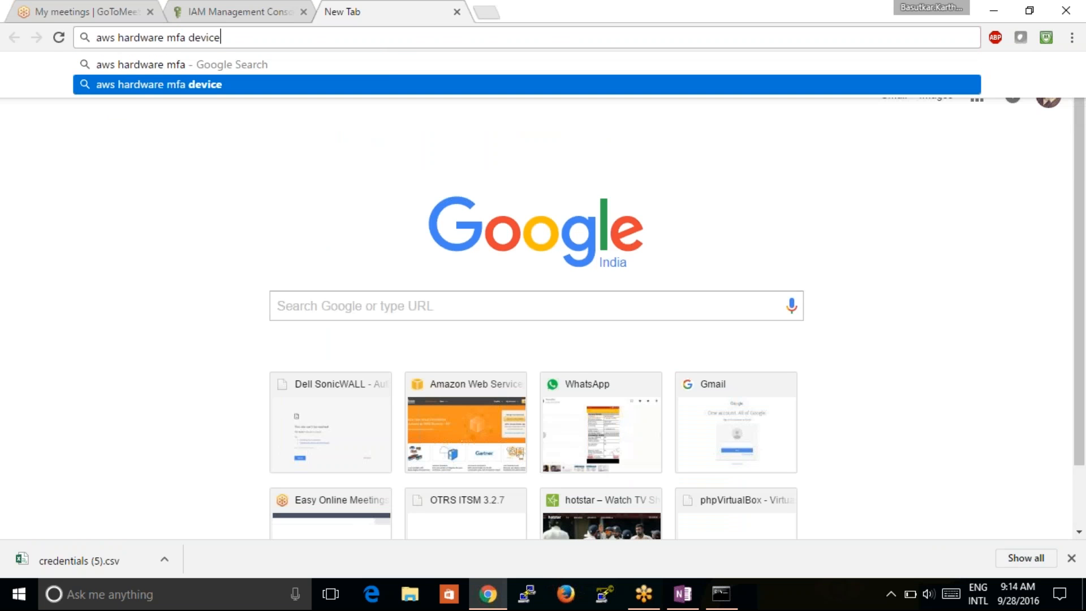
{"action": "key", "text": "Return"}
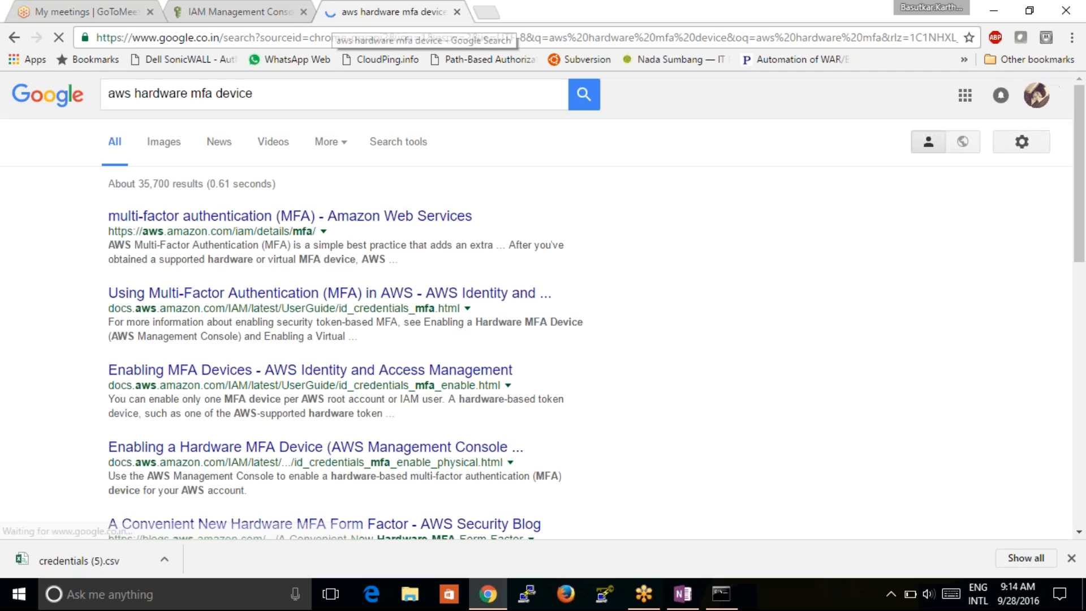
{"action": "left_click", "coordinate": [163, 143]}
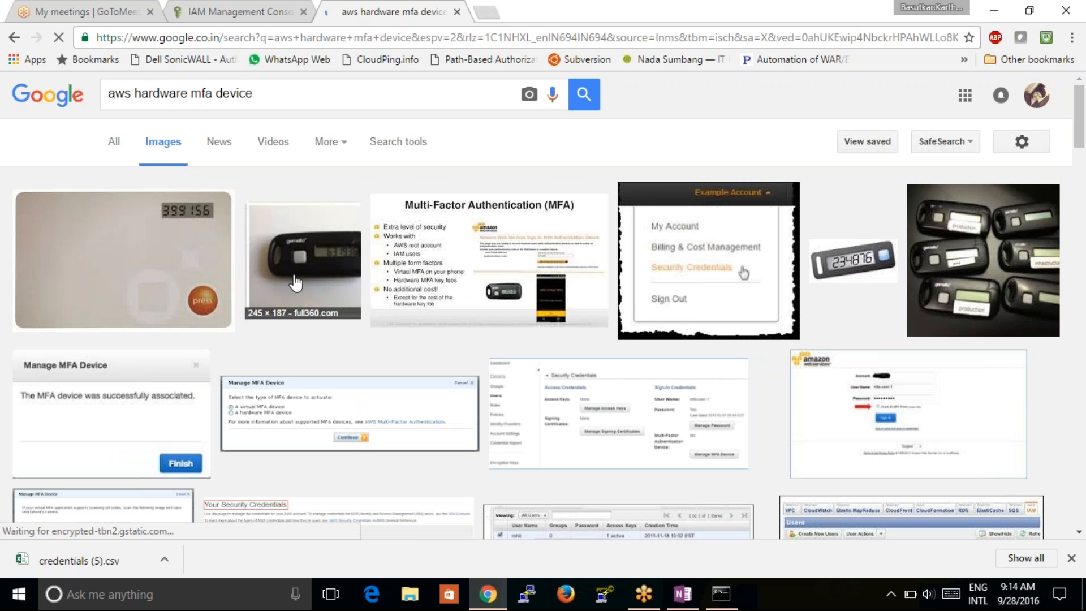
{"action": "left_click", "coordinate": [981, 258]}
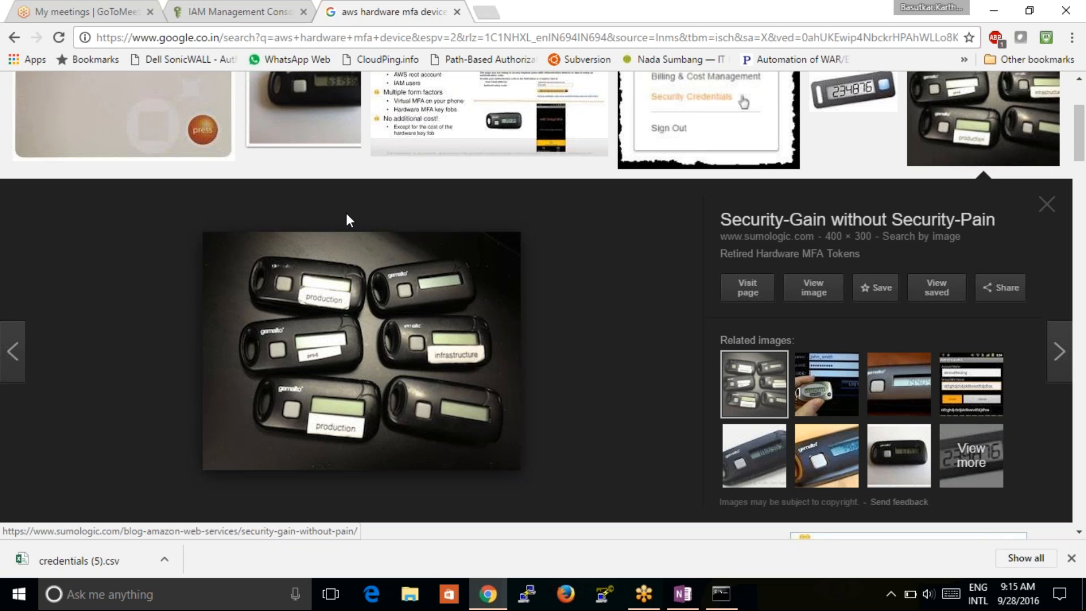
{"action": "left_click", "coordinate": [964, 384]}
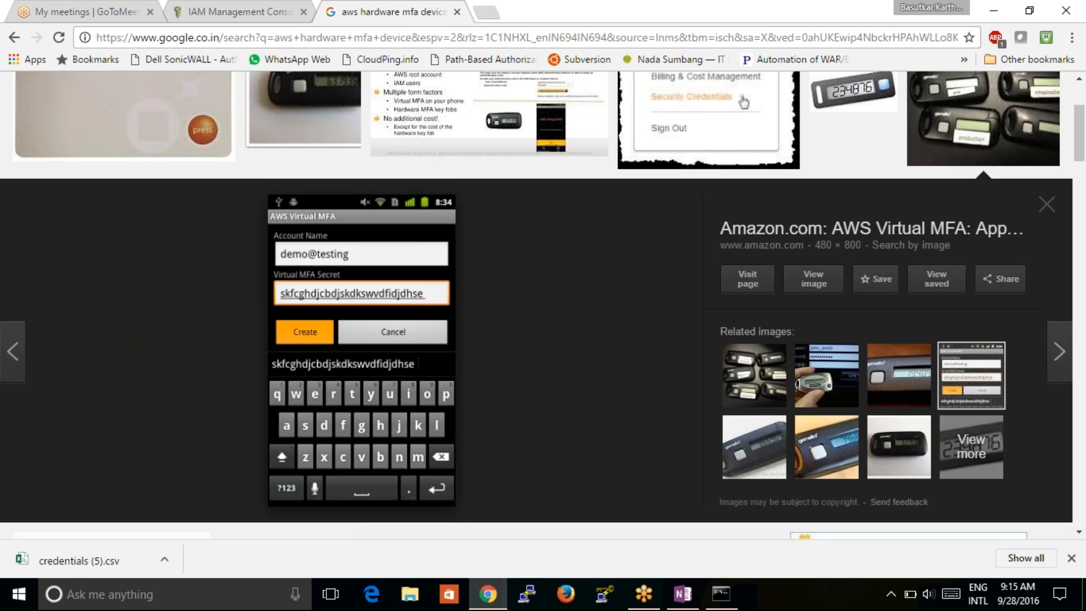
- Cancel the MFA setup in the IAM tab and list the 8 IAM groups
{"action": "left_click", "coordinate": [248, 12]}
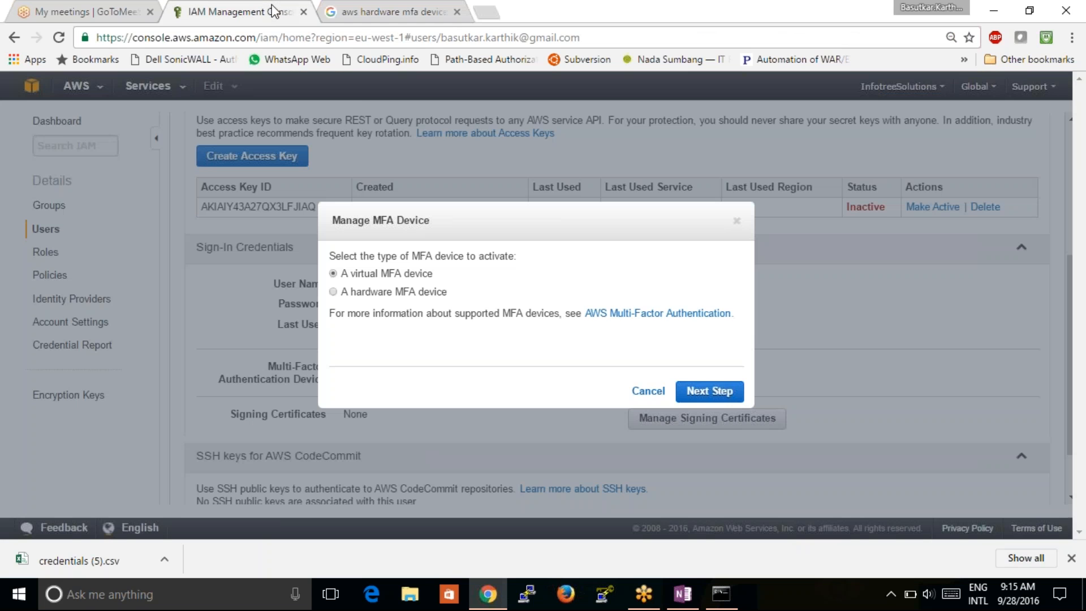
{"action": "left_click", "coordinate": [648, 391]}
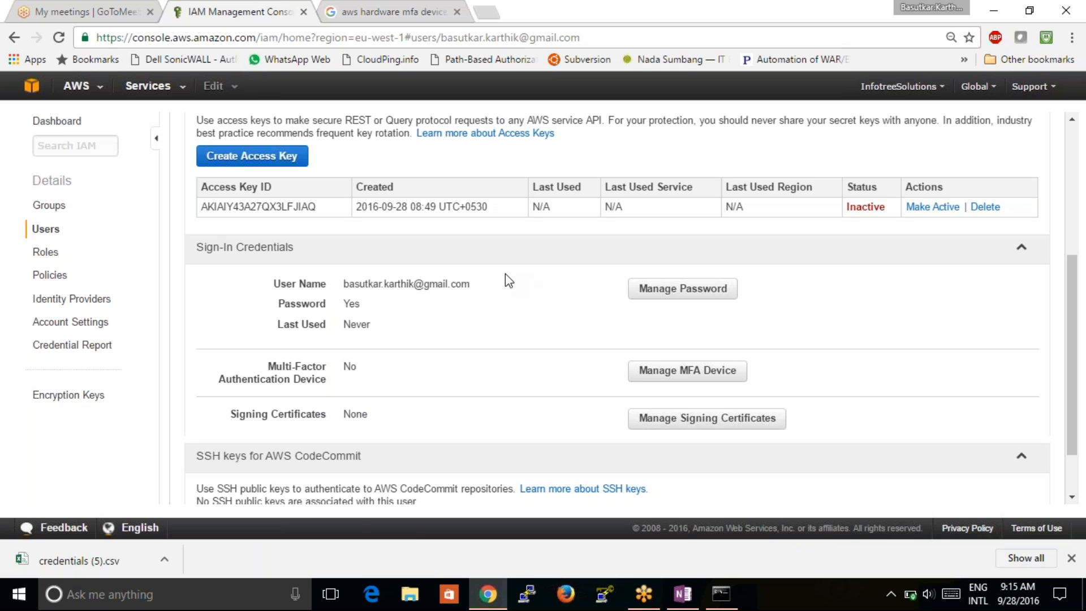
{"action": "left_click", "coordinate": [50, 205]}
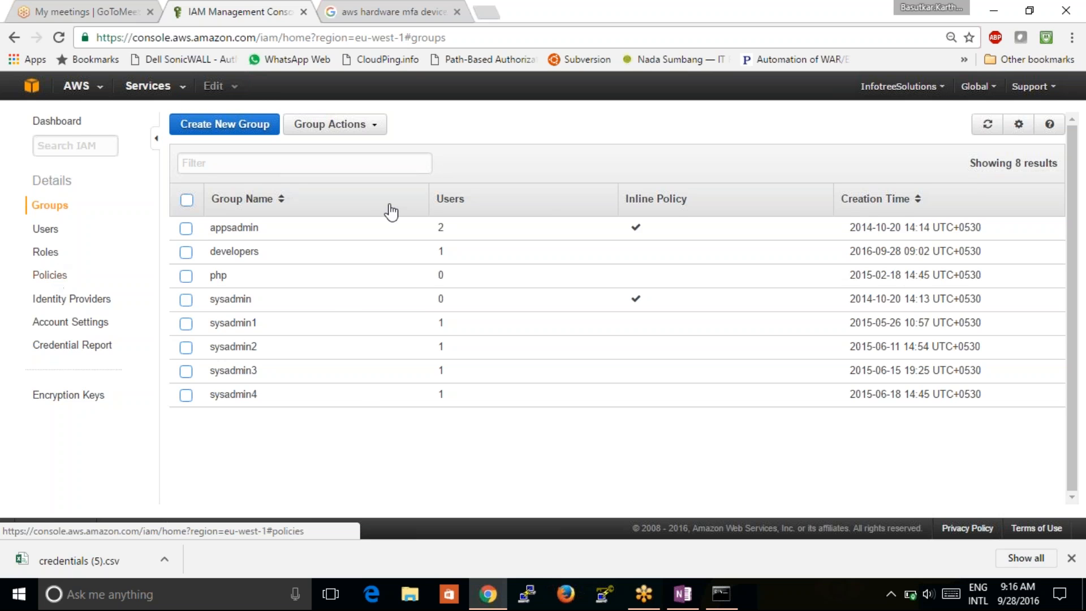
{"action": "left_click", "coordinate": [51, 229]}
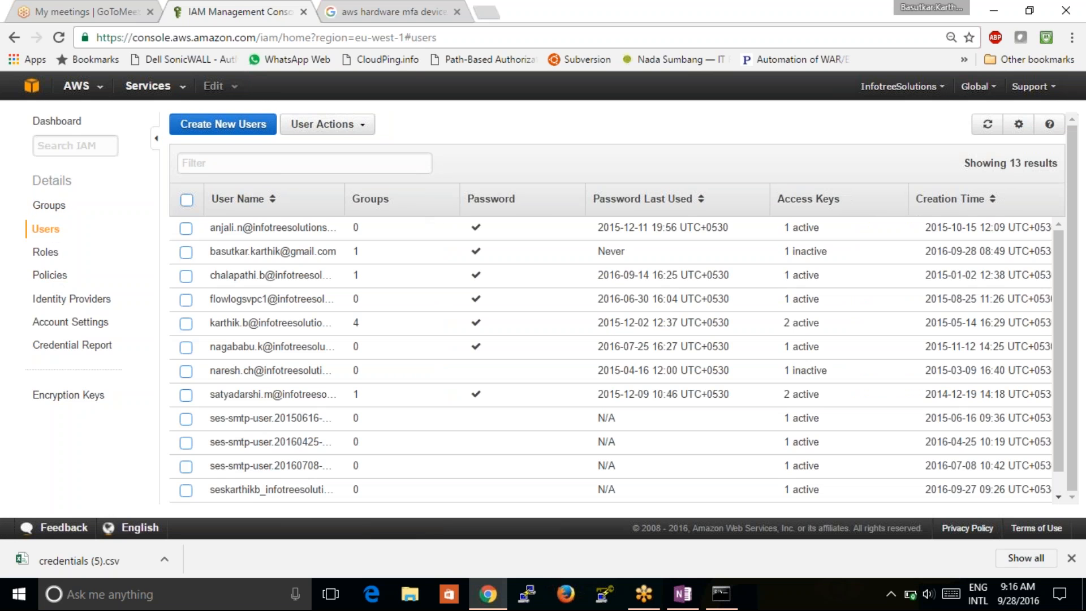
- Review the user's Permissions, Groups and Access Advisor tabs showing EC2, S3 and CodeCommit unused
{"action": "left_click", "coordinate": [273, 251]}
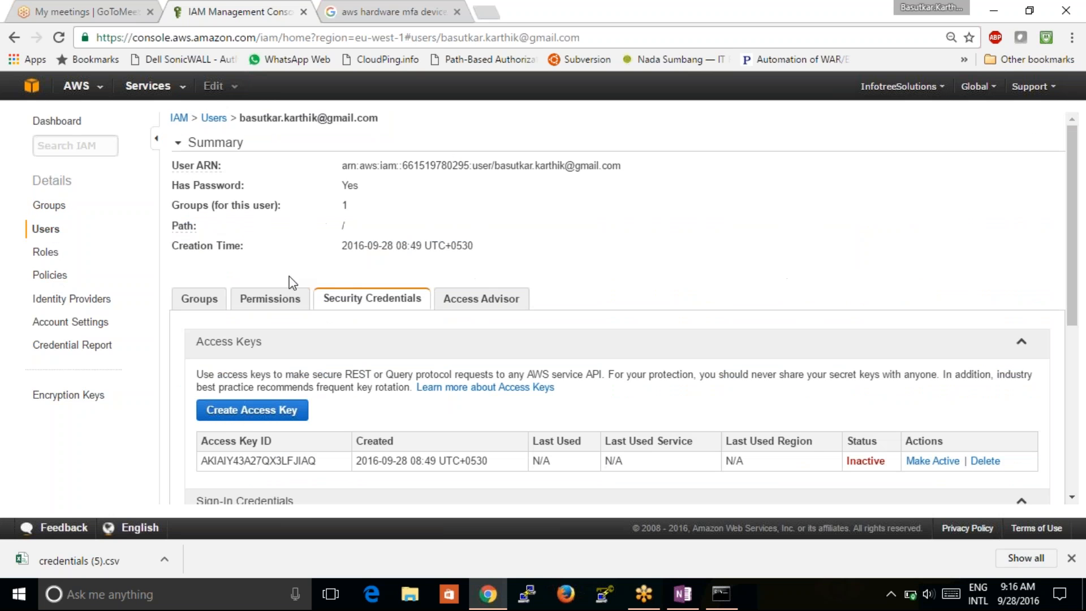
{"action": "left_click", "coordinate": [275, 303]}
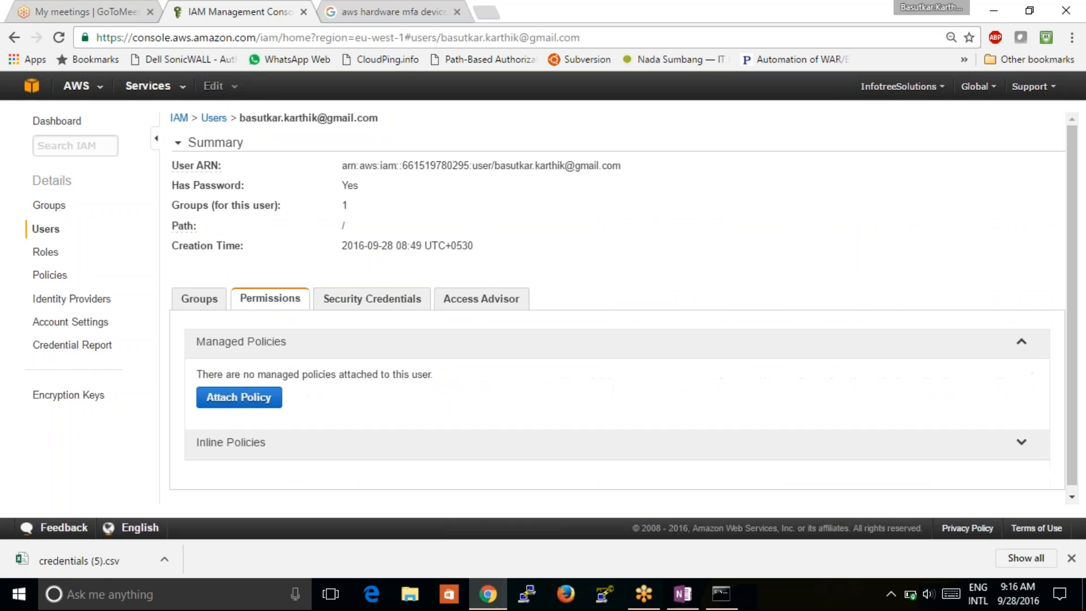
{"action": "left_click", "coordinate": [201, 302]}
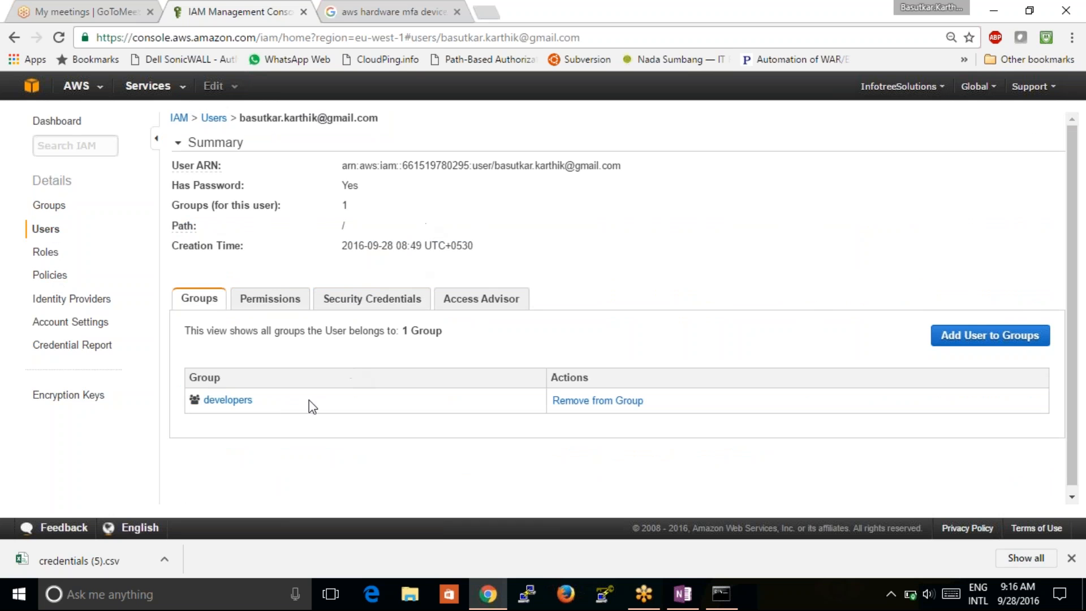
{"action": "left_click", "coordinate": [259, 303]}
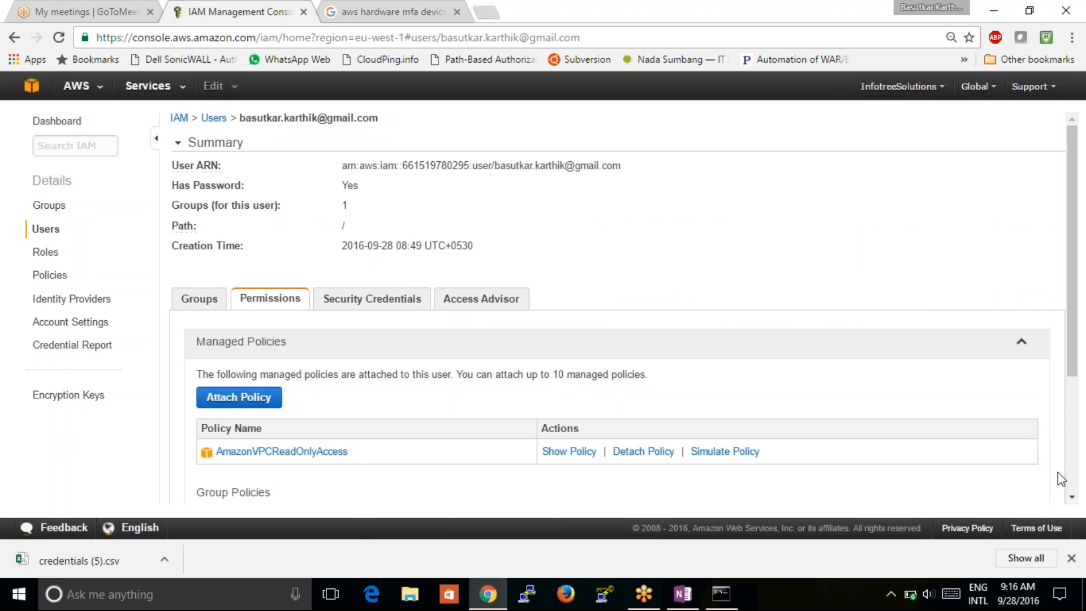
{"action": "left_click", "coordinate": [1072, 499]}
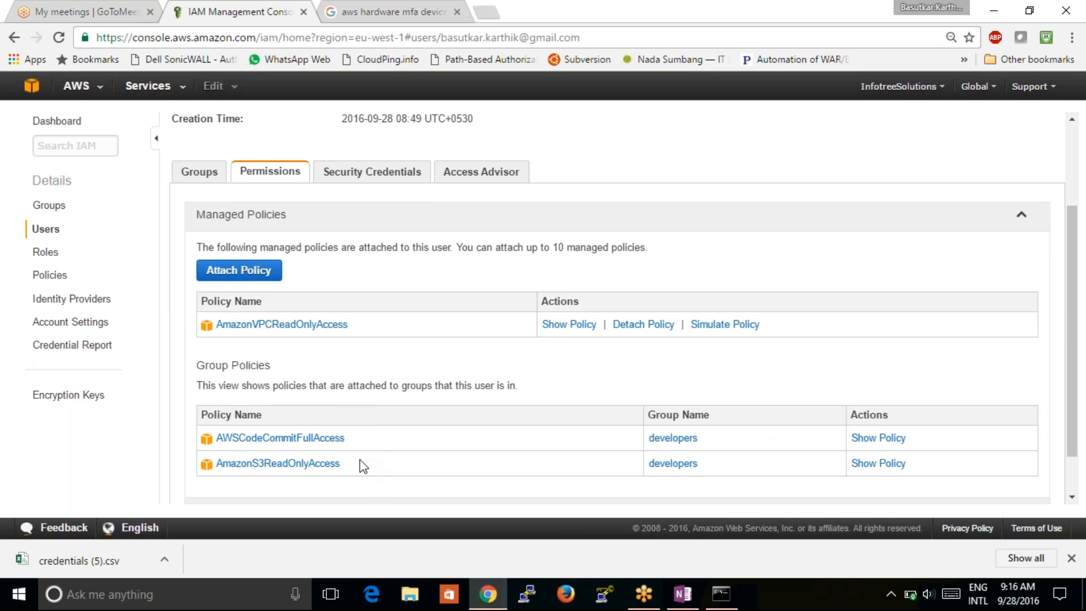
{"action": "left_click", "coordinate": [485, 181]}
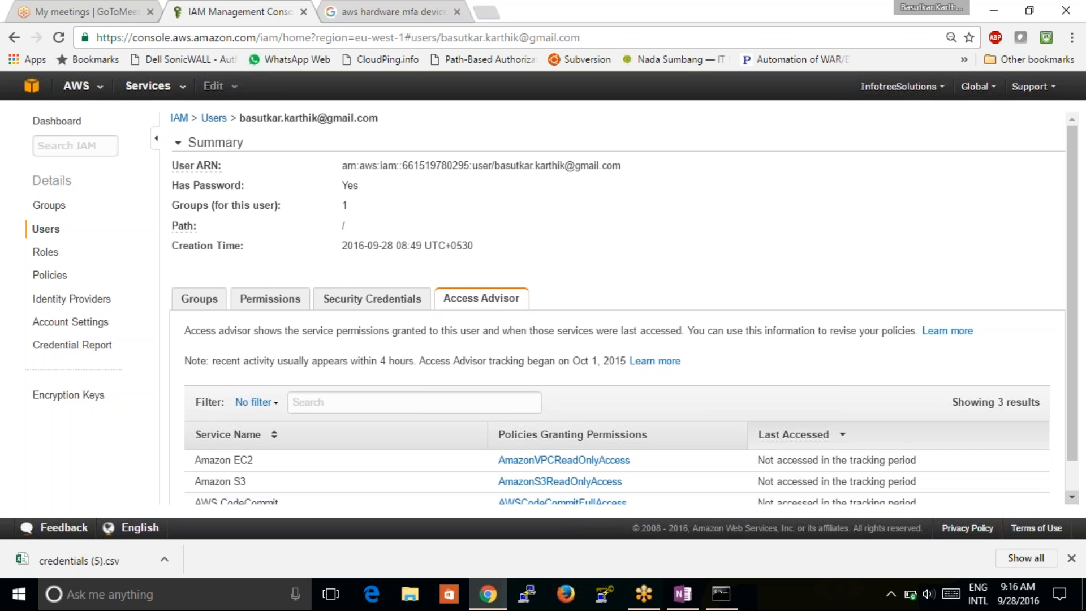
- Go to the IAM dashboard showing 13 users, 8 groups and security status 3 of 5
{"action": "scroll", "coordinate": [328, 460], "scroll_direction": "down", "scroll_amount": 1}
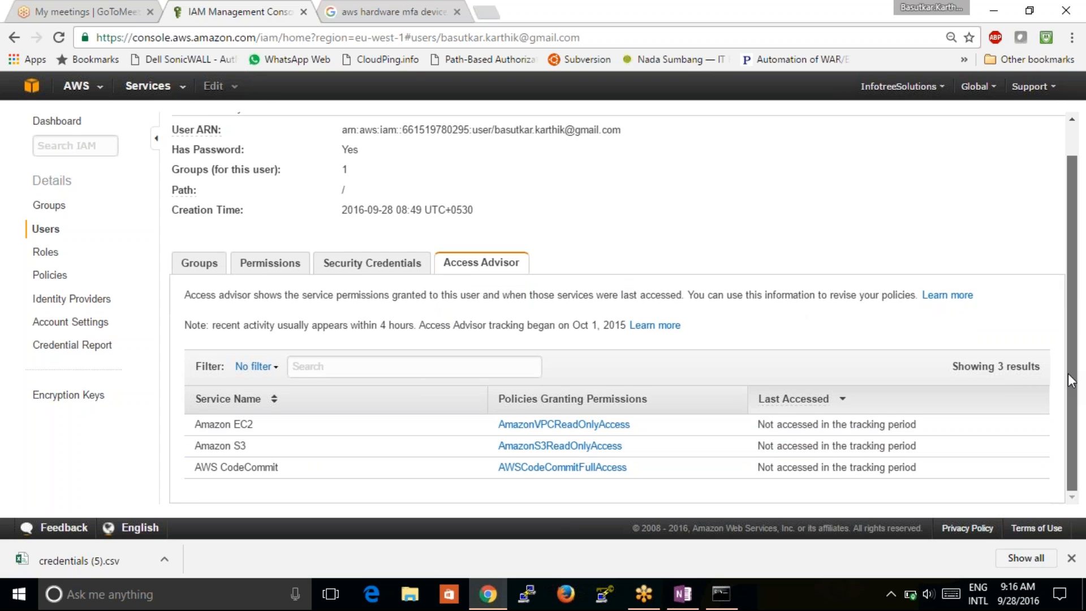
{"action": "left_click_drag", "start_coordinate": [1067, 373], "coordinate": [1076, 333]}
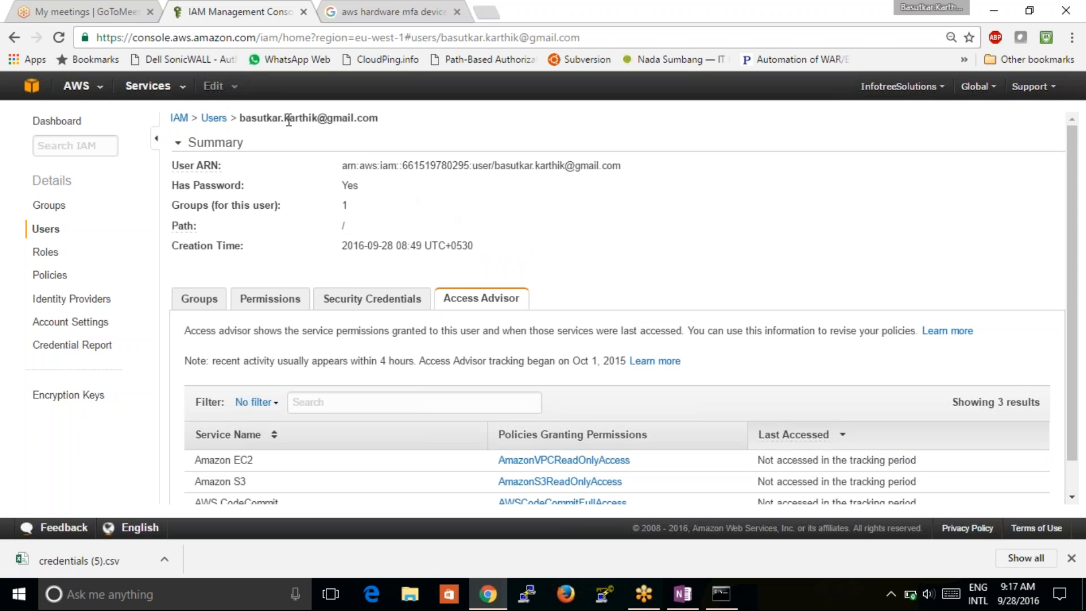
{"action": "left_click_drag", "start_coordinate": [237, 118], "coordinate": [379, 122]}
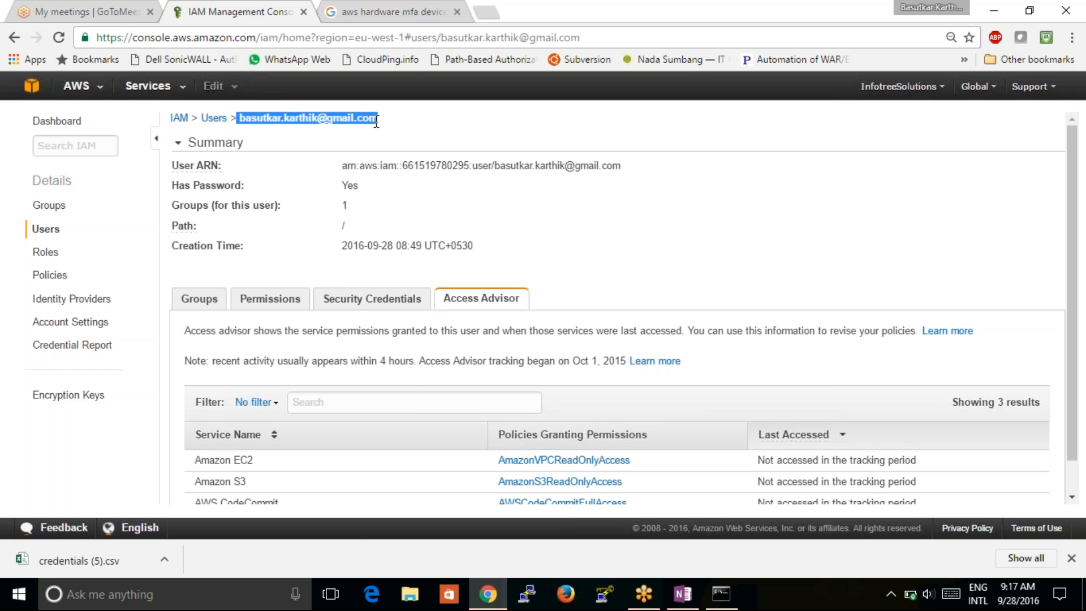
{"action": "left_click", "coordinate": [64, 125]}
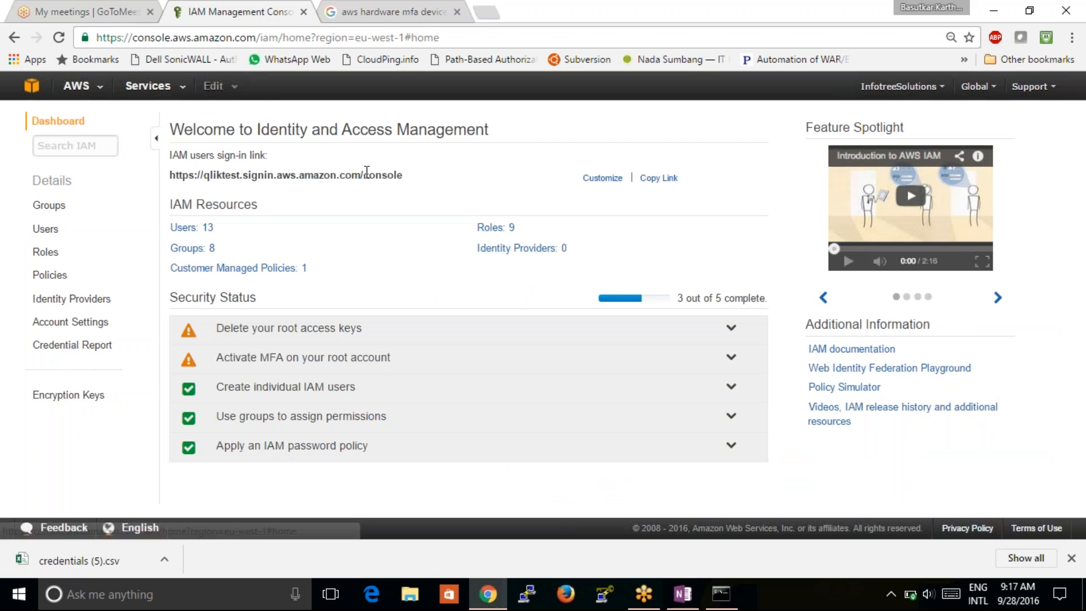
- Copy the IAM users sign-in link, open the AWS home page in a new tab, and launch Firefox
{"action": "left_click_drag", "start_coordinate": [413, 178], "coordinate": [170, 175]}
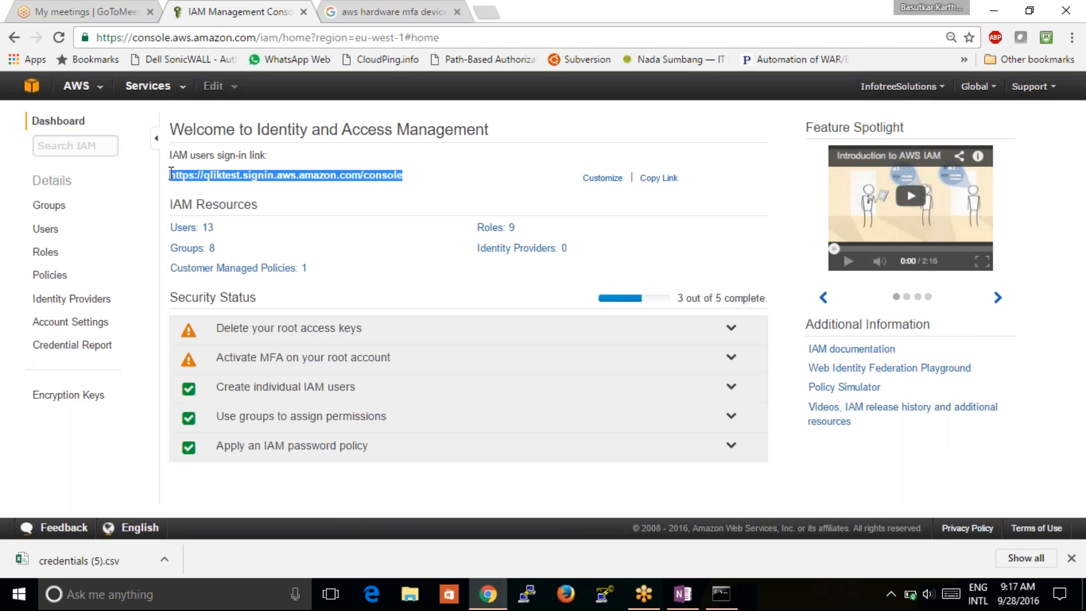
{"action": "left_click", "coordinate": [486, 12]}
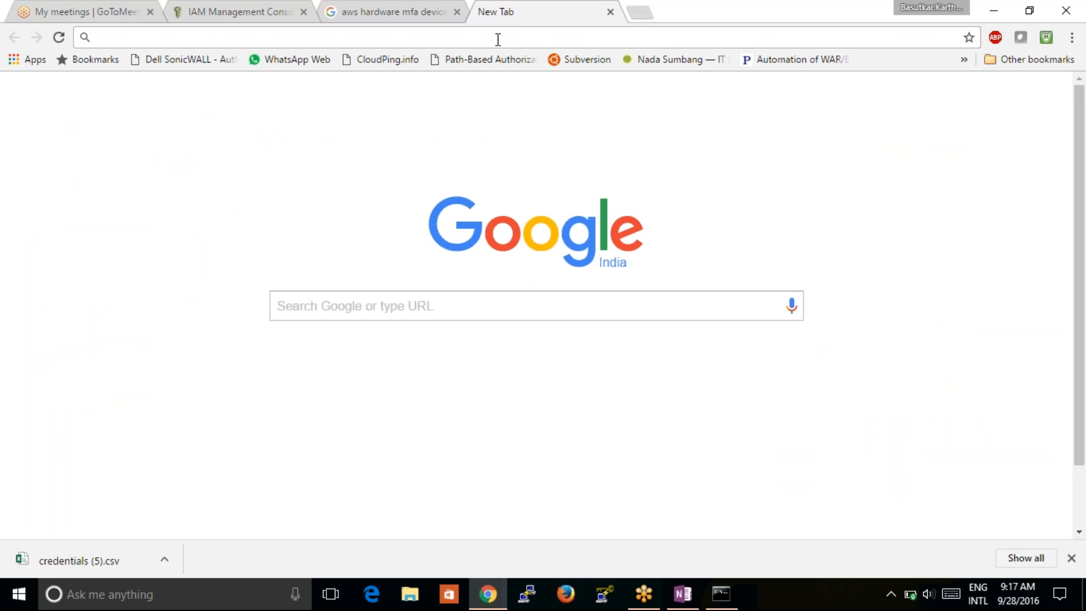
{"action": "type", "text": "https://qliktest.signin.aws.amazon.com/console"}
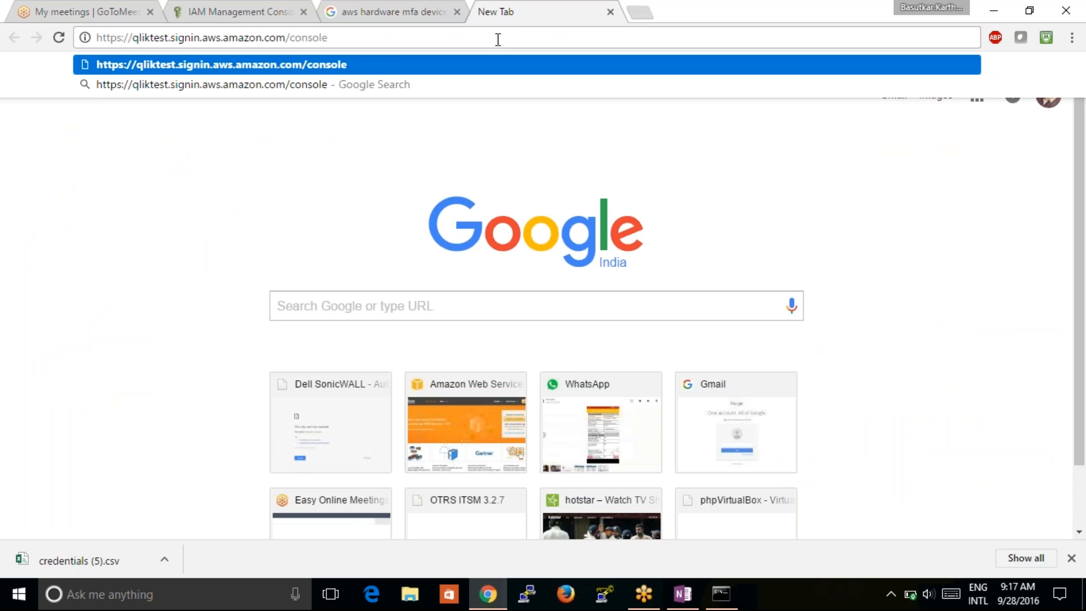
{"action": "key", "text": "BackSpace"}
{"action": "key", "text": "BackSpace"}
{"action": "key", "text": "BackSpace"}
{"action": "key", "text": "BackSpace"}
{"action": "key", "text": "BackSpace"}
{"action": "key", "text": "BackSpace"}
{"action": "key", "text": "BackSpace"}
{"action": "key", "text": "BackSpace"}
{"action": "key", "text": "BackSpace"}
{"action": "key", "text": "BackSpace"}
{"action": "key", "text": "BackSpace"}
{"action": "key", "text": "BackSpace"}
{"action": "key", "text": "BackSpace"}
{"action": "key", "text": "BackSpace"}
{"action": "key", "text": "BackSpace"}
{"action": "key", "text": "BackSpace"}
{"action": "key", "text": "BackSpace"}
{"action": "key", "text": "BackSpace"}
{"action": "key", "text": "BackSpace"}
{"action": "key", "text": "BackSpace"}
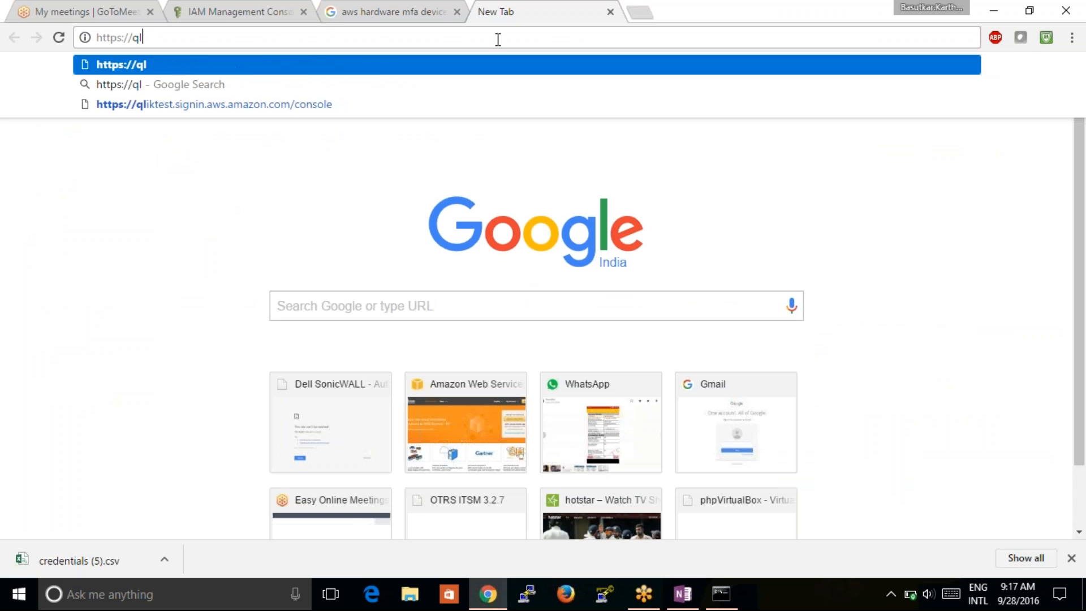
{"action": "left_click", "coordinate": [465, 429]}
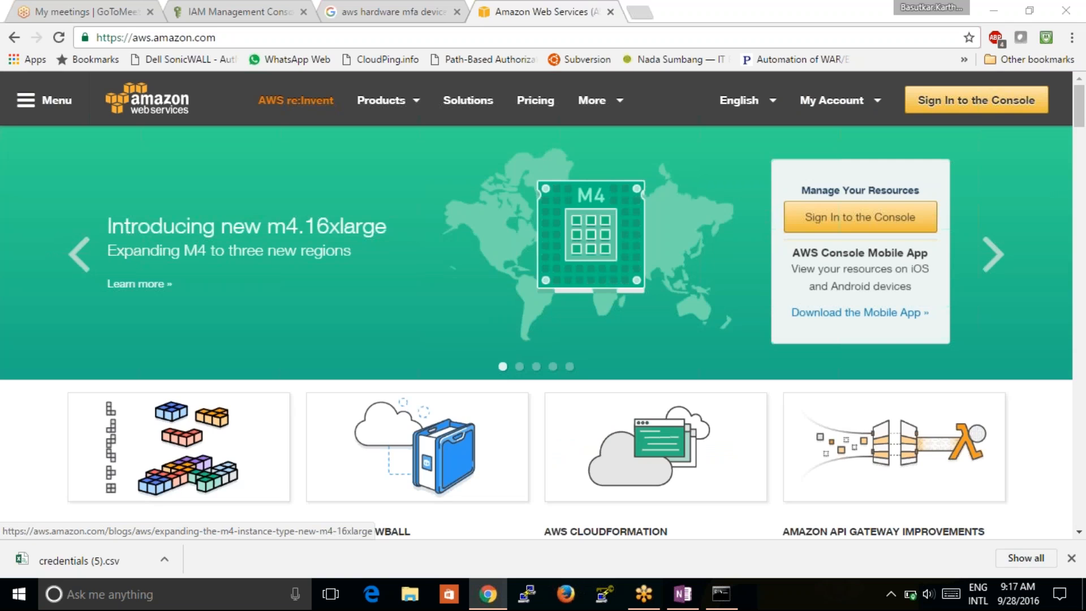
{"action": "left_click", "coordinate": [565, 593]}
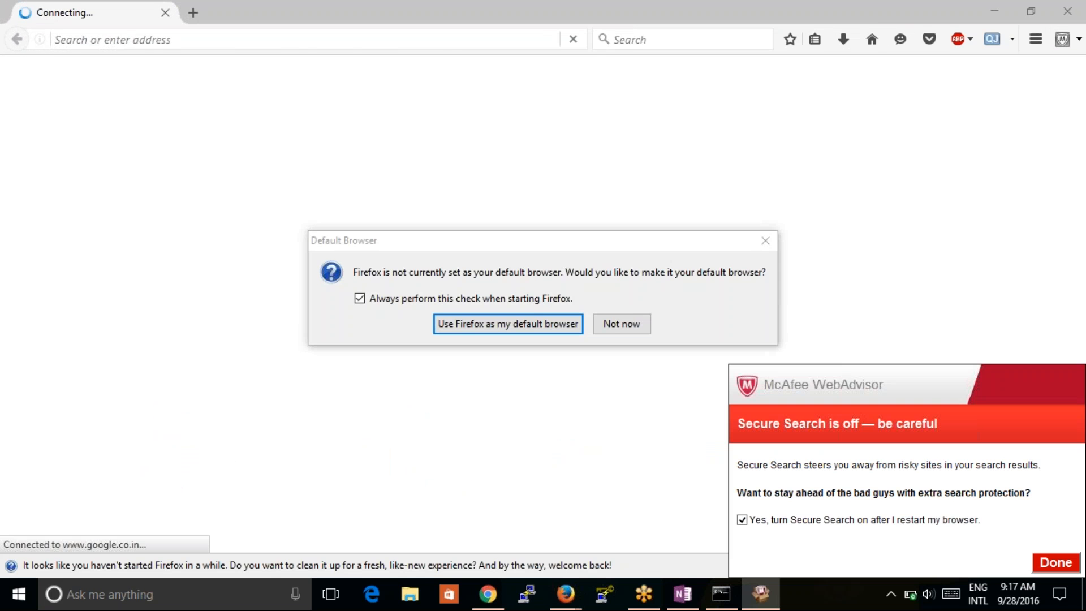
- Decline Firefox's default-browser prompt and load the copied IAM users sign-in link
{"action": "left_click", "coordinate": [630, 323]}
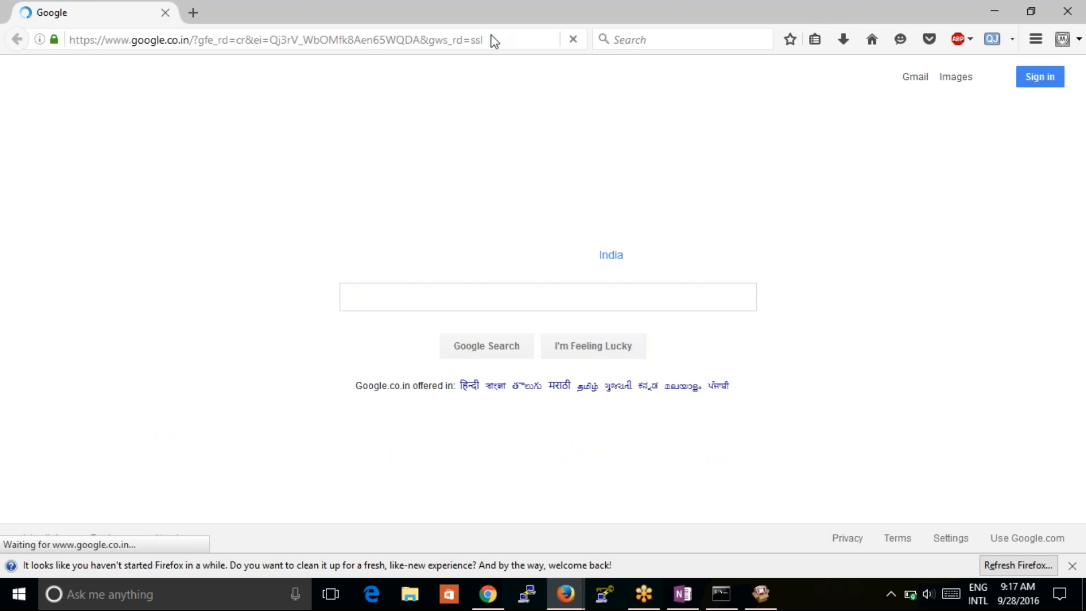
{"action": "left_click", "coordinate": [505, 41]}
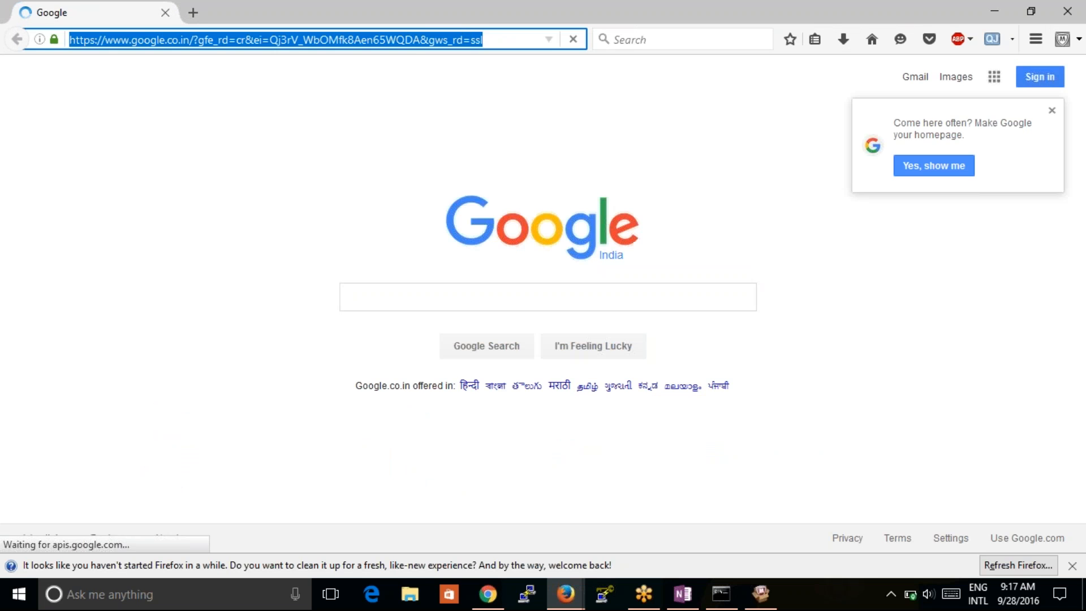
{"action": "double_click", "coordinate": [242, 39]}
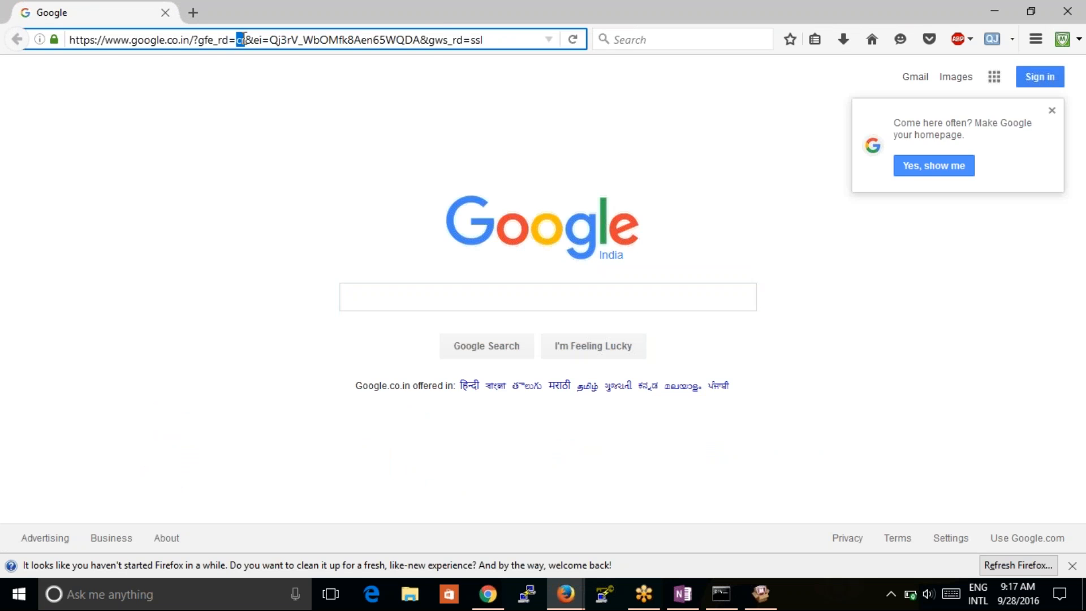
{"action": "triple_click", "coordinate": [244, 39]}
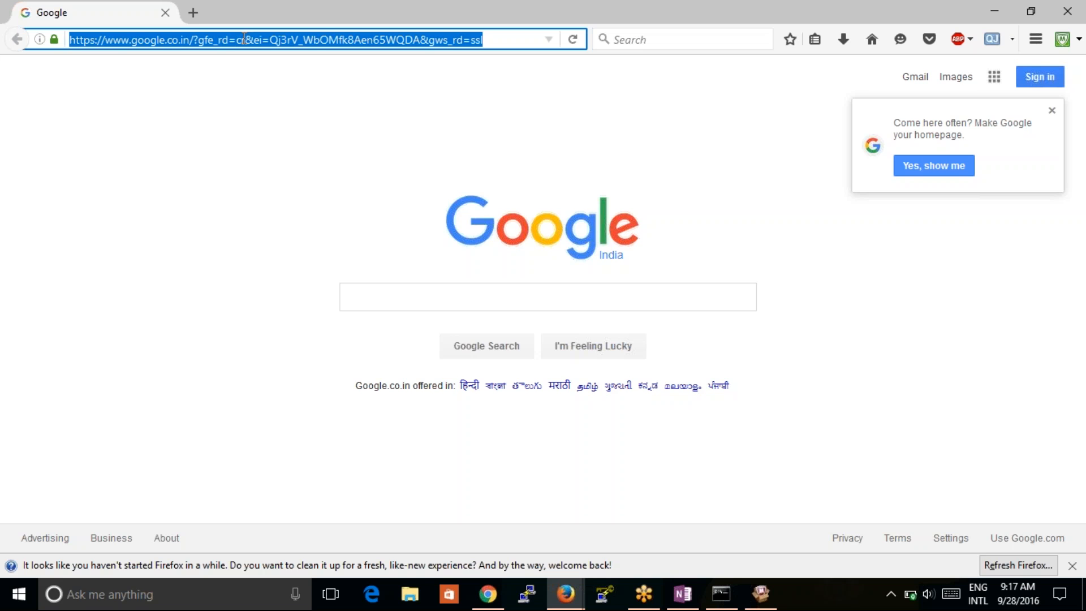
{"action": "type", "text": "https://qliktest.signin.aws.amazon.com/console"}
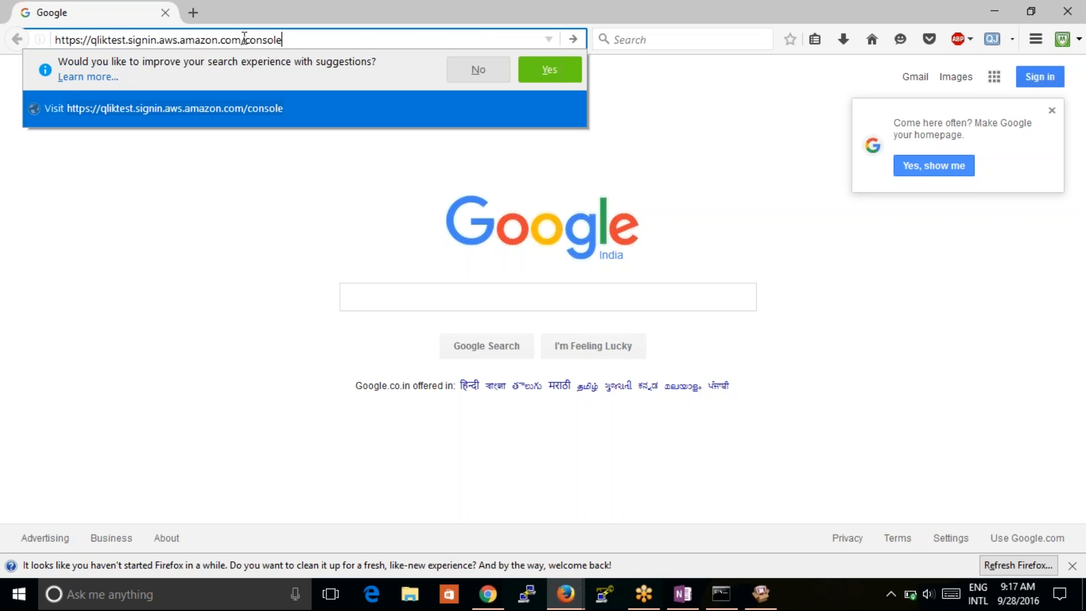
{"action": "key", "text": "Return"}
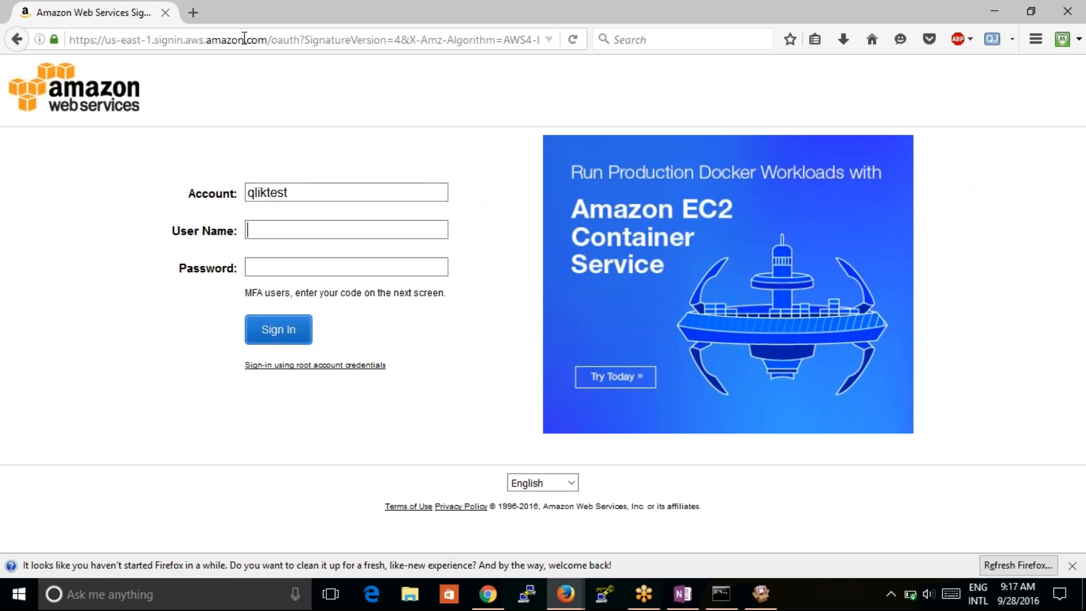
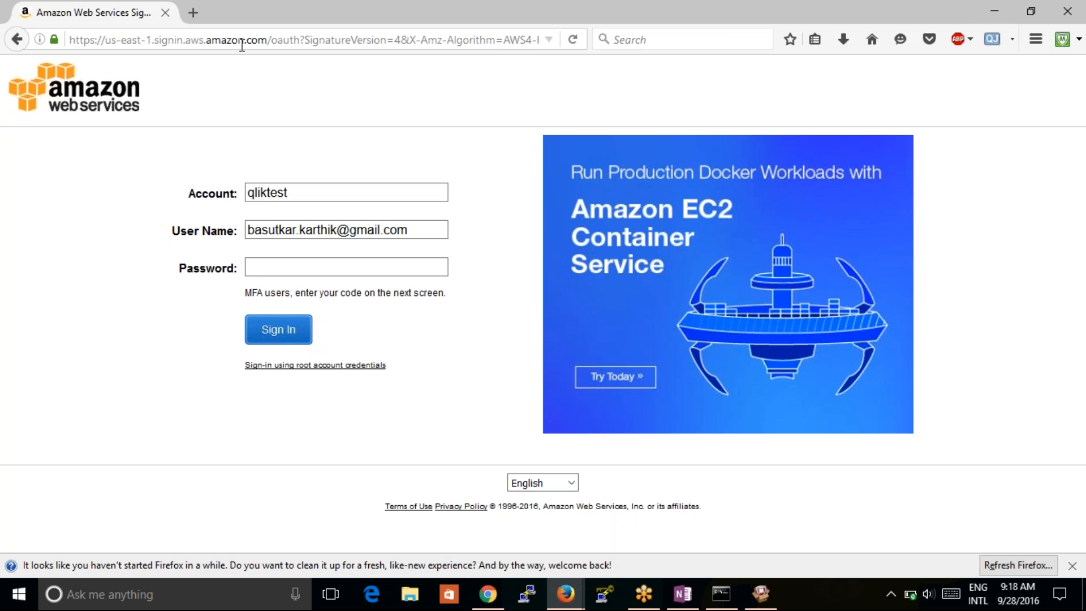
- Enter the IAM user's e-mail and the account password, sign in, and decline saving the login
{"action": "left_click", "coordinate": [332, 267]}
{"action": "type", "text": "******"}
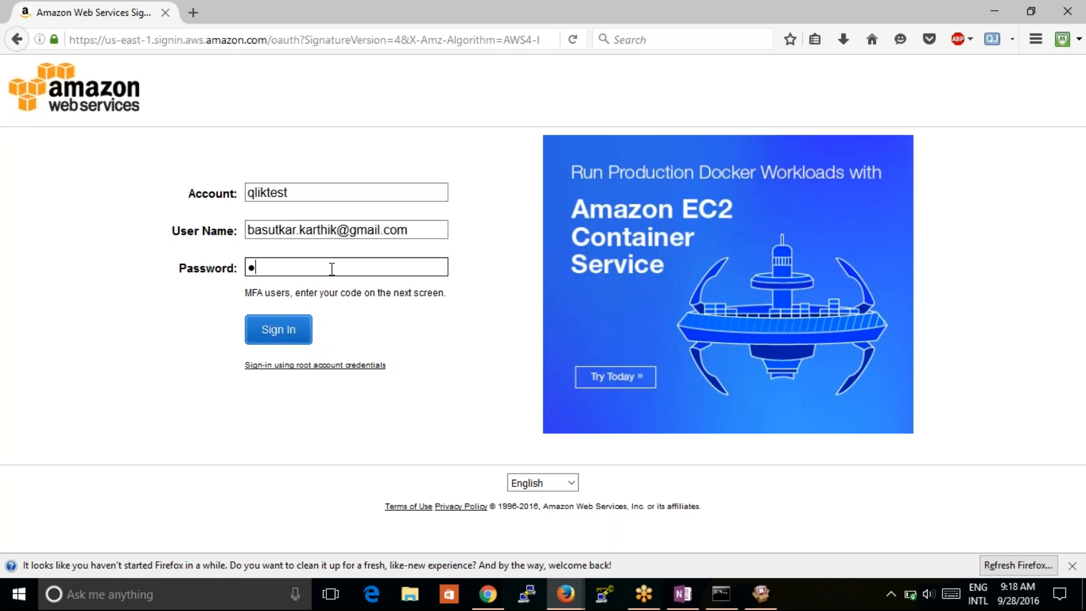
{"action": "type", "text": "********"}
{"action": "left_click", "coordinate": [283, 327]}
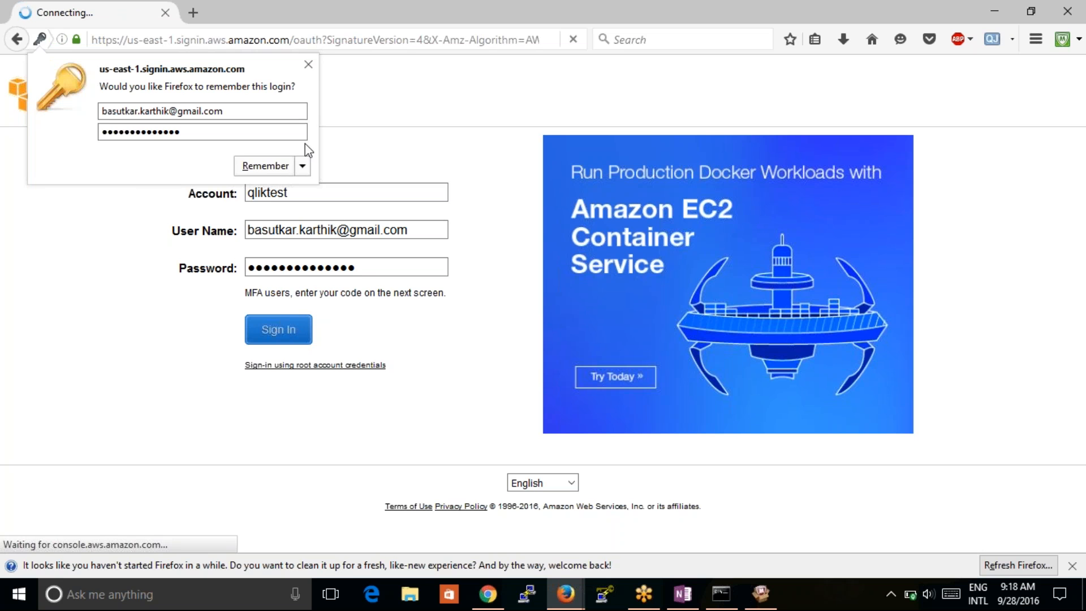
{"action": "left_click", "coordinate": [308, 65]}
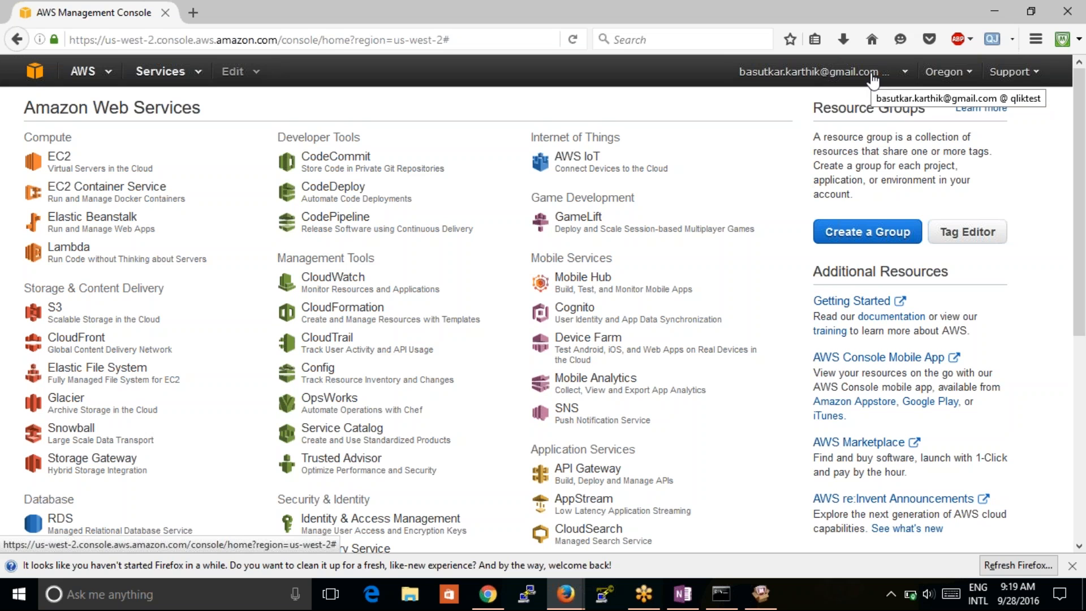
- Open S3 under Storage & Content Delivery to see all 110 buckets
{"action": "left_click", "coordinate": [53, 319]}
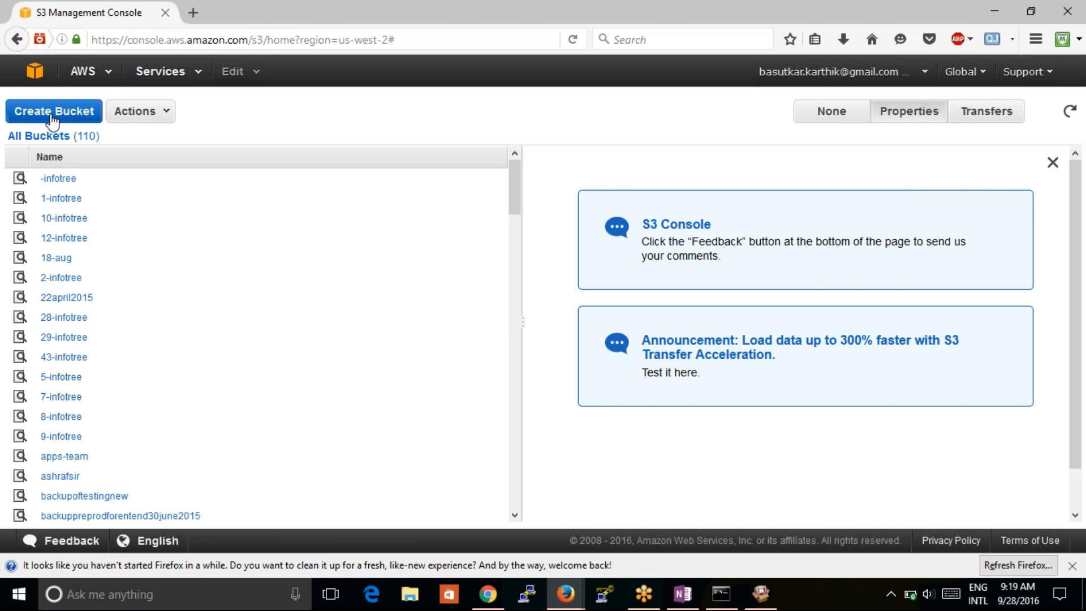
- Try creating a bucket named 'karthiktest' in the Singapore region
{"action": "left_click", "coordinate": [22, 116]}
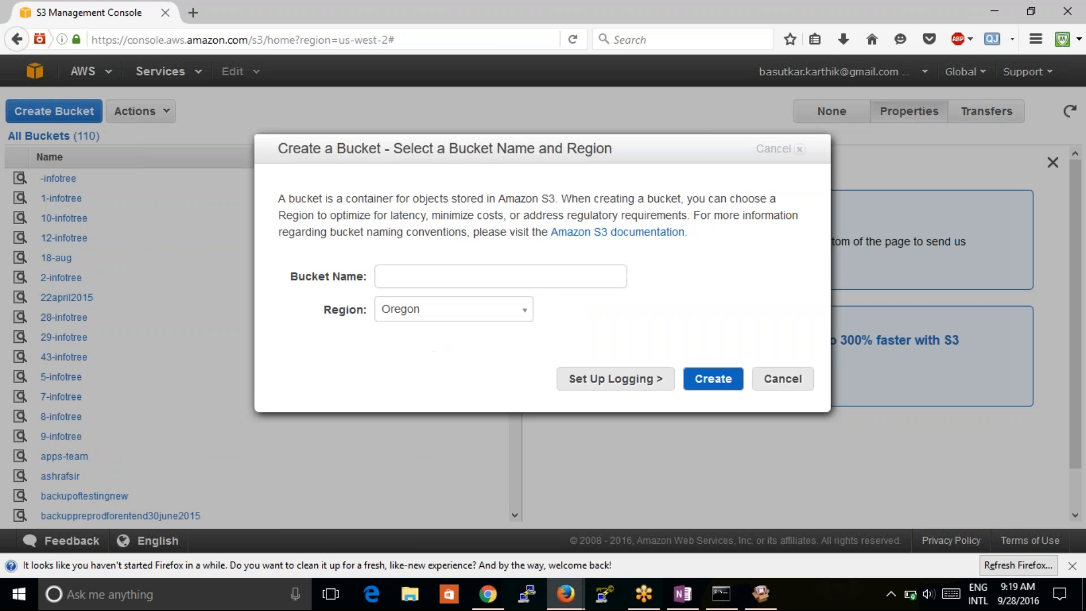
{"action": "left_click", "coordinate": [424, 279]}
{"action": "type", "text": "karthiktest"}
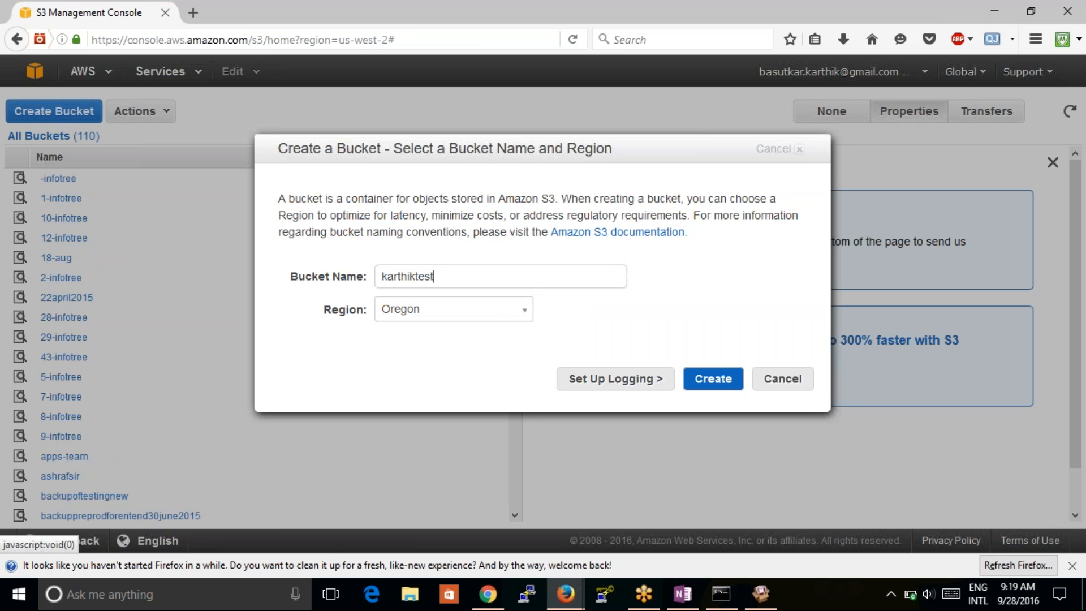
{"action": "left_click", "coordinate": [497, 311]}
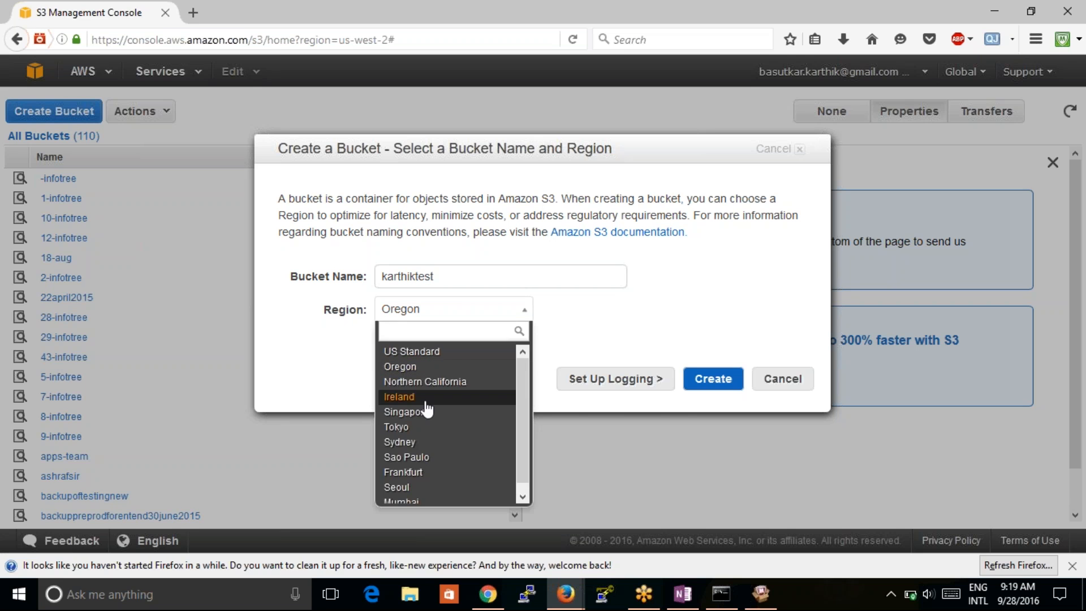
{"action": "left_click", "coordinate": [427, 411]}
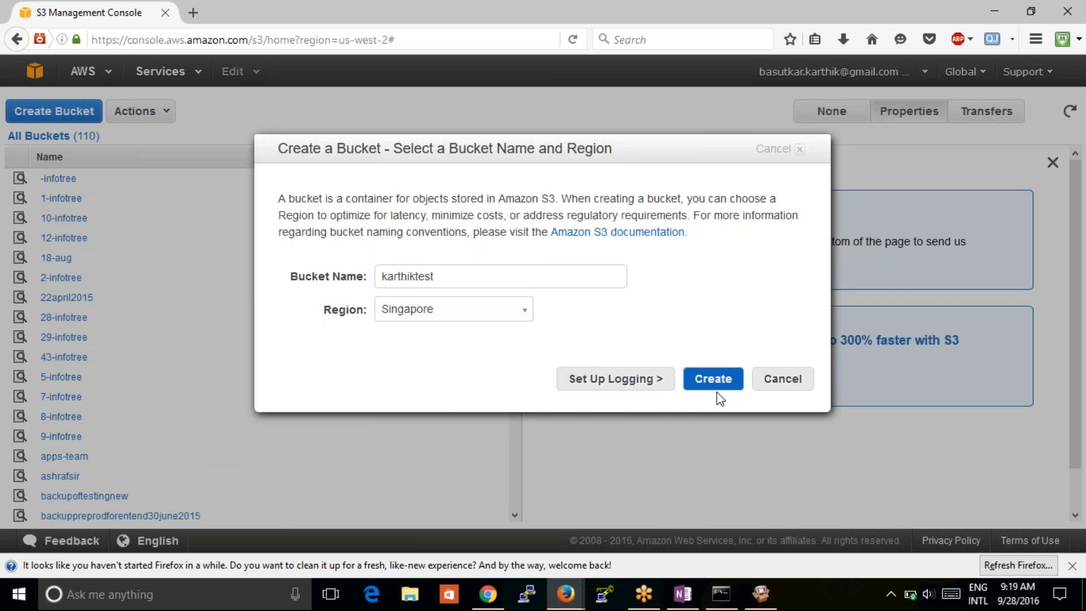
{"action": "left_click", "coordinate": [701, 378]}
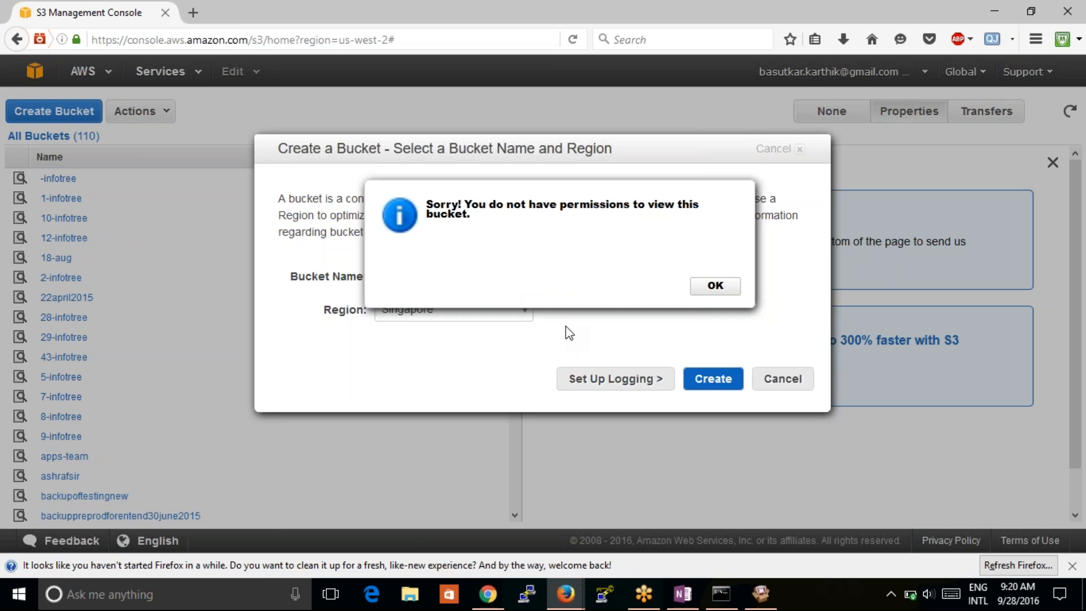
- Dismiss the permissions error, cancel the bucket creation, and go back to the console home
{"action": "left_click", "coordinate": [711, 284]}
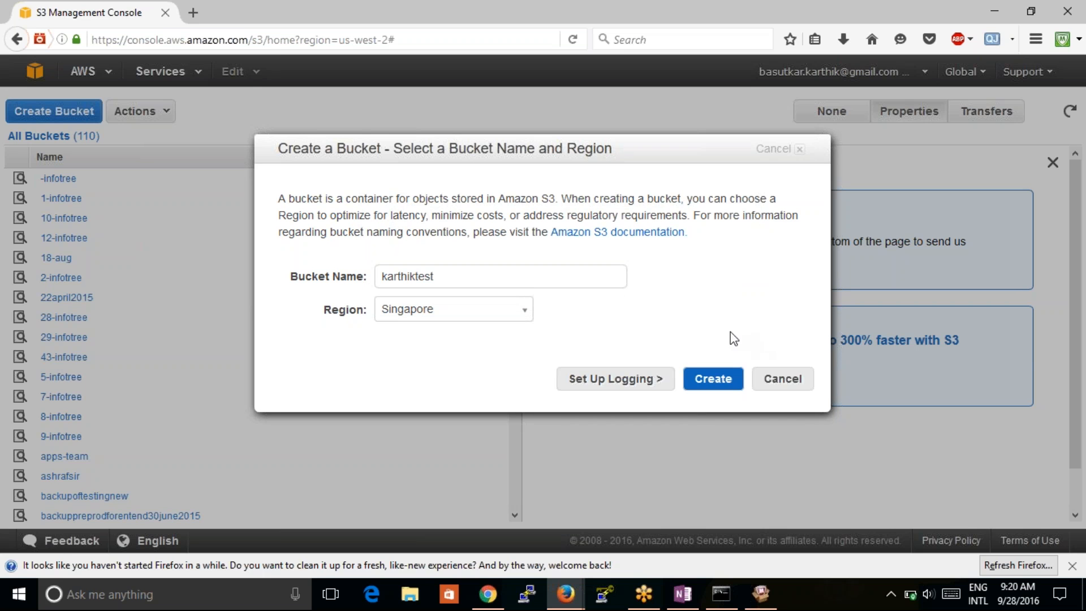
{"action": "left_click", "coordinate": [780, 380]}
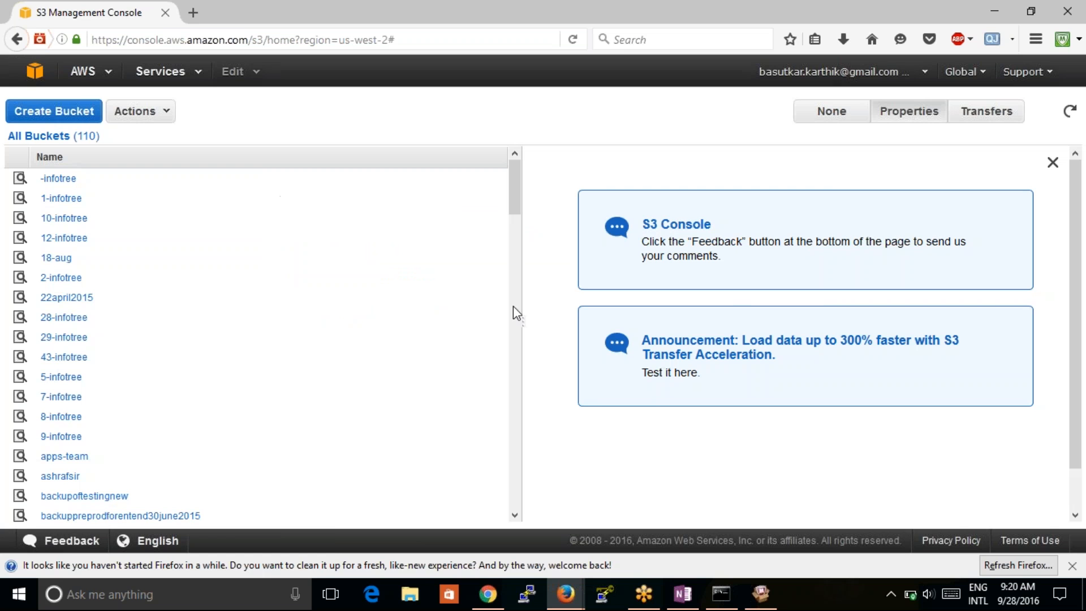
{"action": "left_click", "coordinate": [19, 43]}
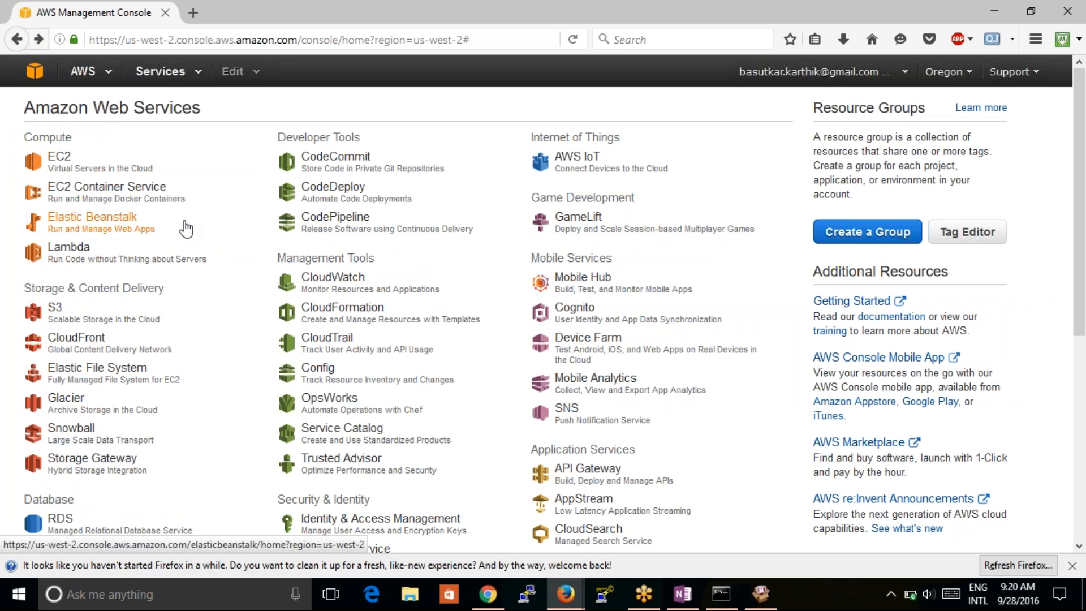
- Open EC2 under Compute to reach the US West (Oregon) dashboard
{"action": "left_click", "coordinate": [87, 169]}
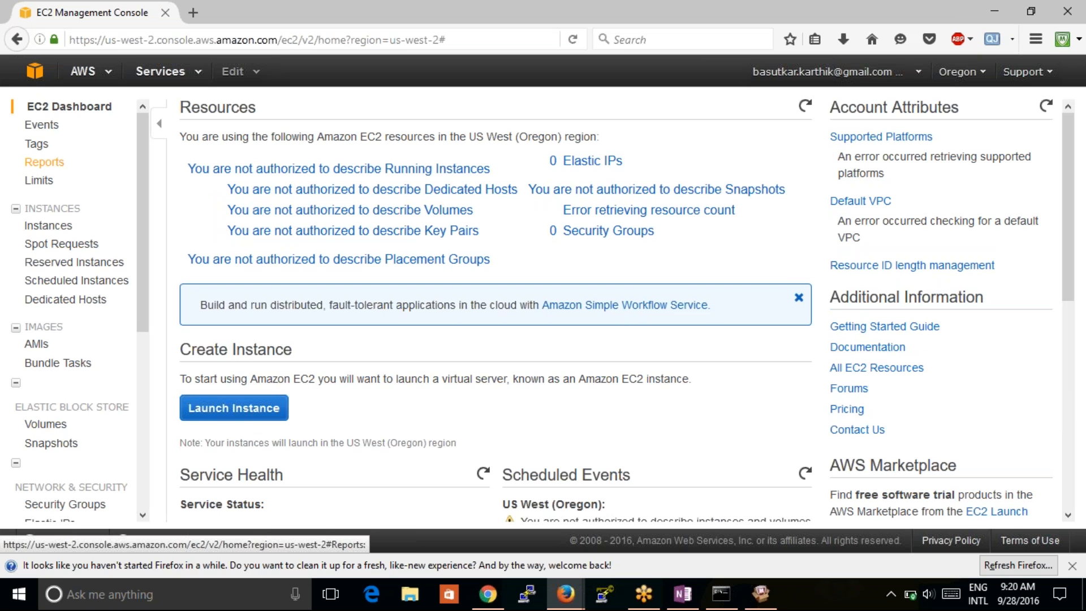
- Launch an instance with the Red Hat Enterprise Linux 7.2 AMI and select the not-authorized error text
{"action": "left_click", "coordinate": [222, 413]}
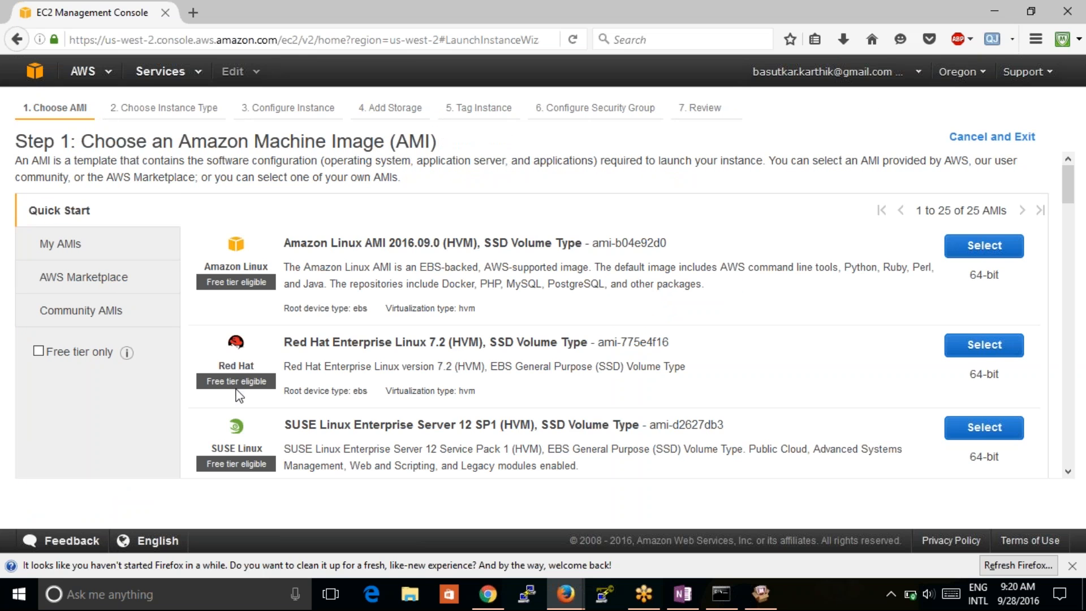
{"action": "left_click", "coordinate": [970, 345]}
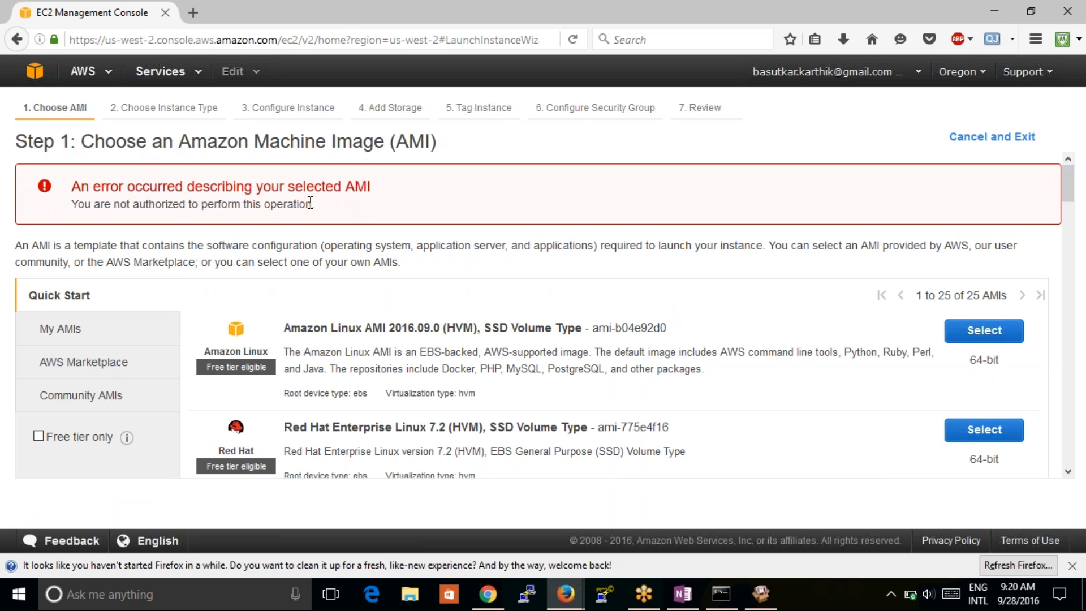
{"action": "left_click_drag", "start_coordinate": [313, 204], "coordinate": [72, 212]}
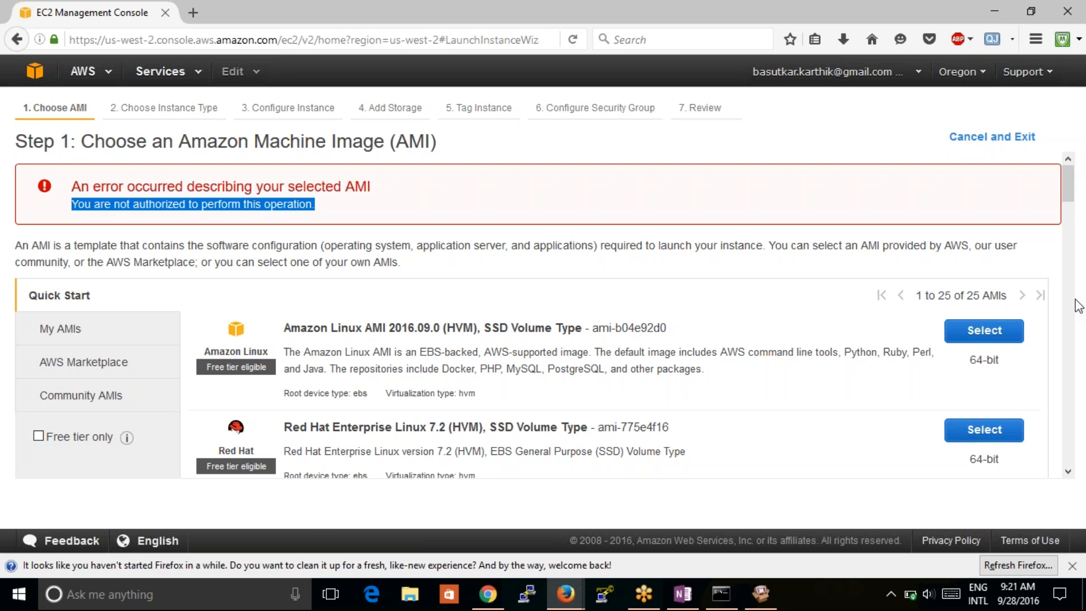
- Switch briefly to the meeting app window and then back to the browser
{"action": "left_click", "coordinate": [1062, 321]}
{"action": "left_click", "coordinate": [1063, 322]}
{"action": "key", "text": "alt+Tab"}
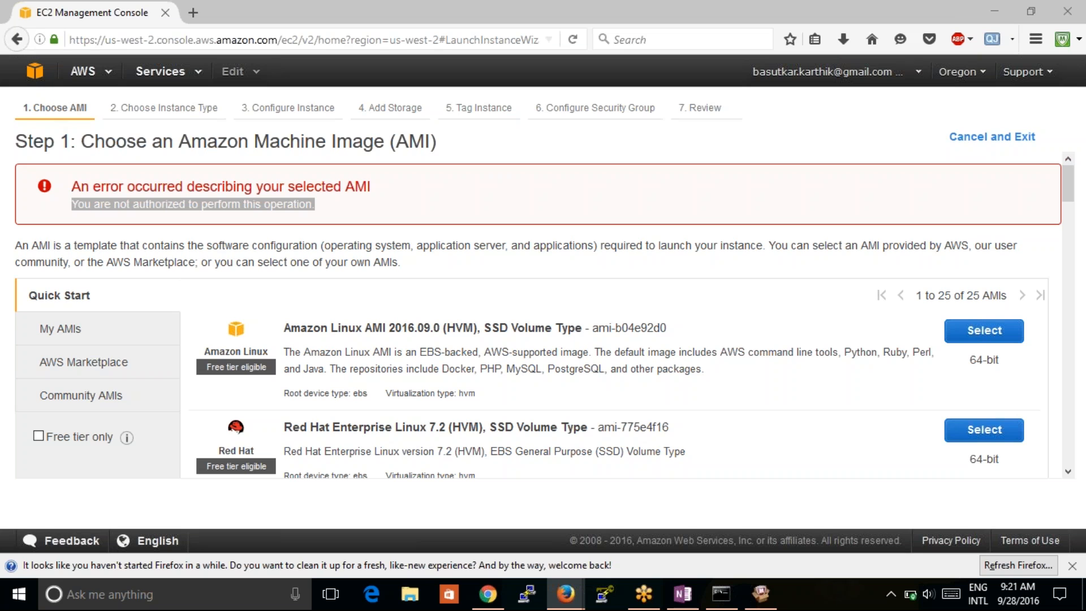
{"action": "left_click", "coordinate": [1077, 39]}
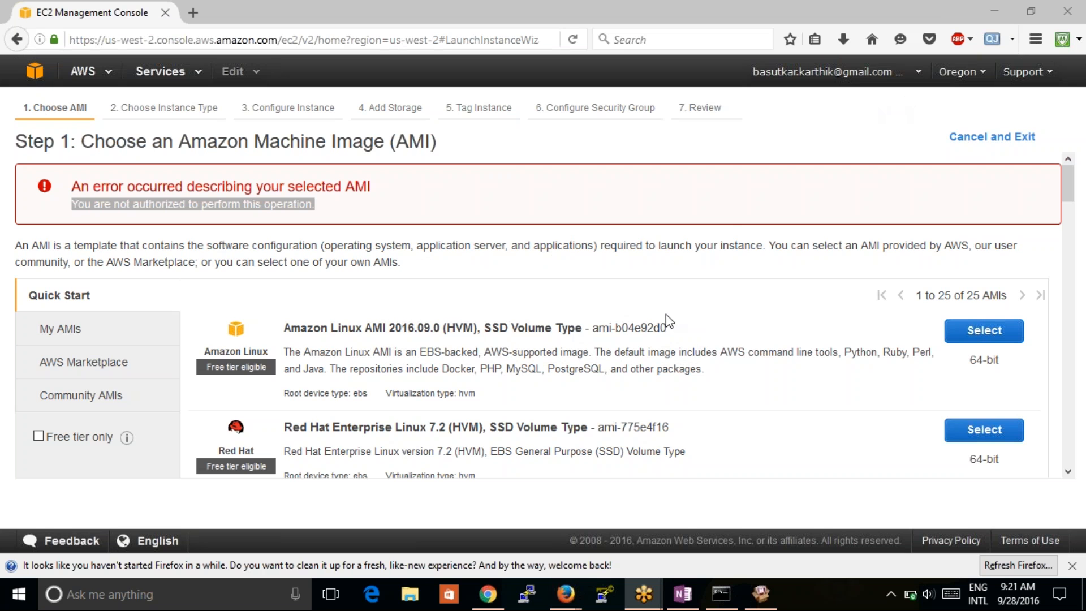
{"action": "key", "text": "alt+Tab"}
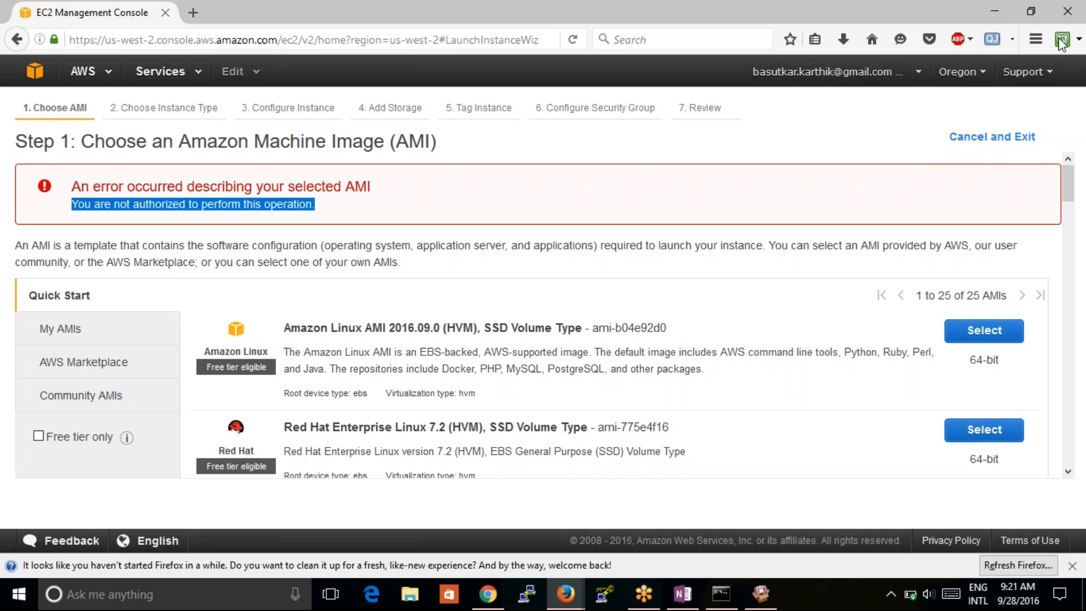
{"action": "left_click", "coordinate": [1058, 38]}
- Open Billing & Cost Management from the account menu, then sign out of the console
{"action": "left_click", "coordinate": [908, 79]}
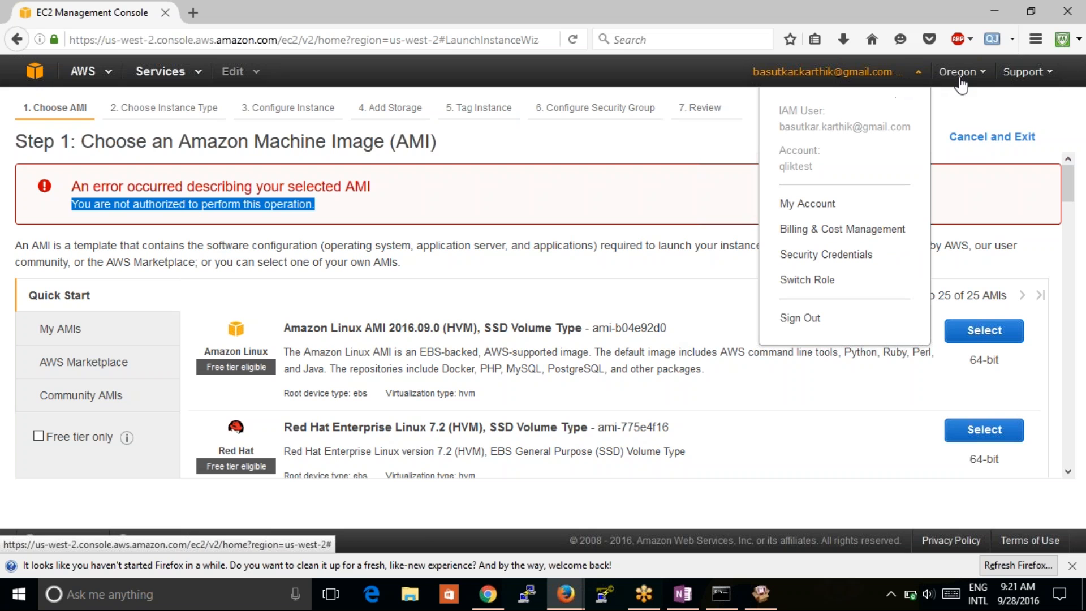
{"action": "left_click", "coordinate": [883, 229]}
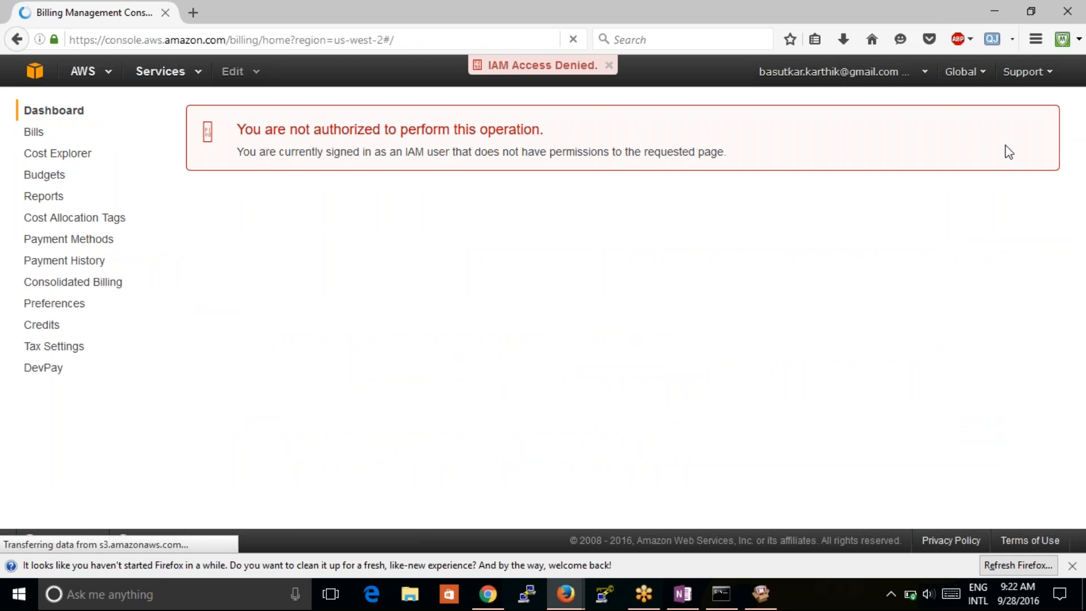
{"action": "left_click", "coordinate": [921, 73]}
{"action": "left_click", "coordinate": [814, 321]}
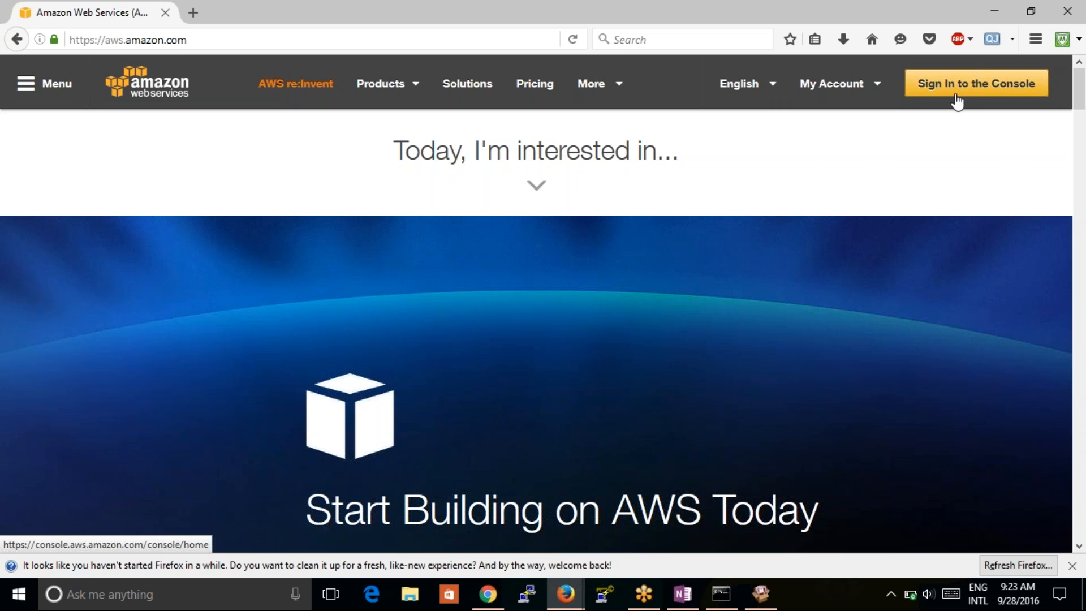
- Close Firefox, return to the IAM Management Console tab in Chrome, and view Identity Providers
{"action": "left_click", "coordinate": [1055, 22]}
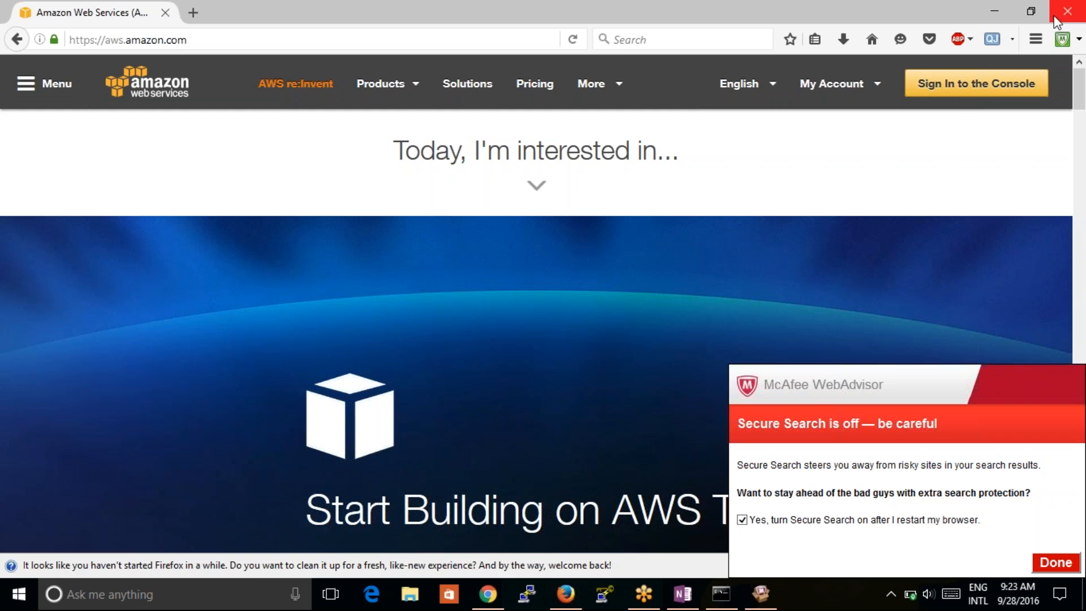
{"action": "left_click", "coordinate": [491, 603]}
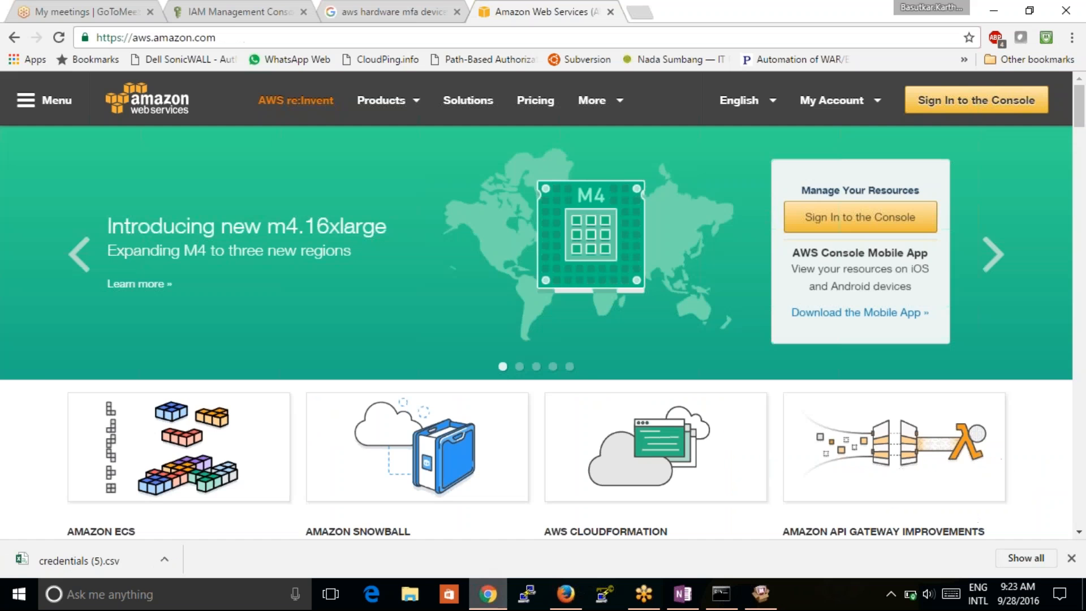
{"action": "left_click", "coordinate": [235, 13]}
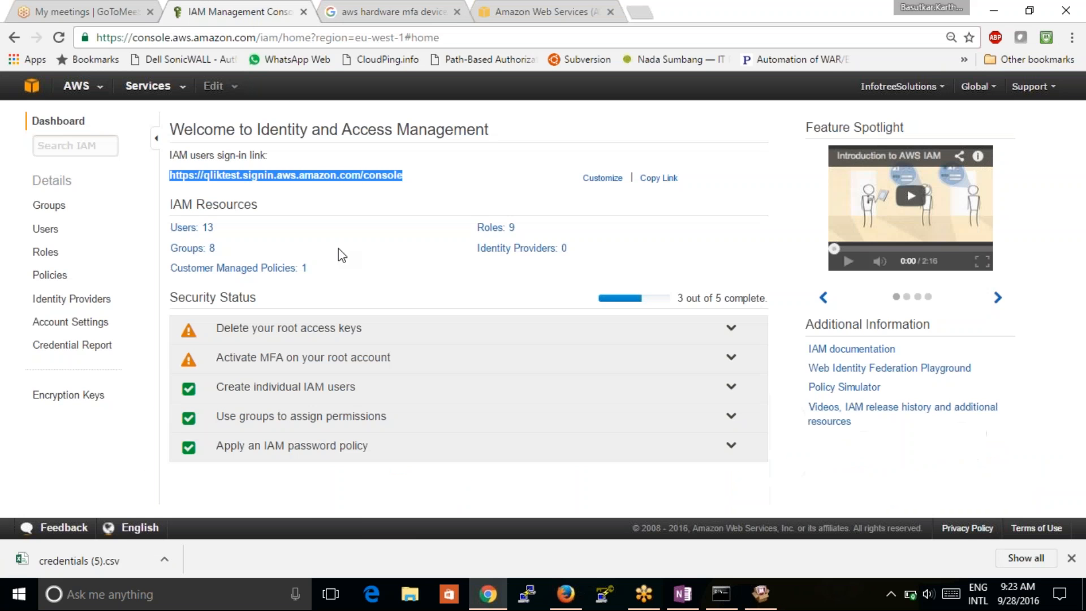
{"action": "left_click", "coordinate": [62, 301]}
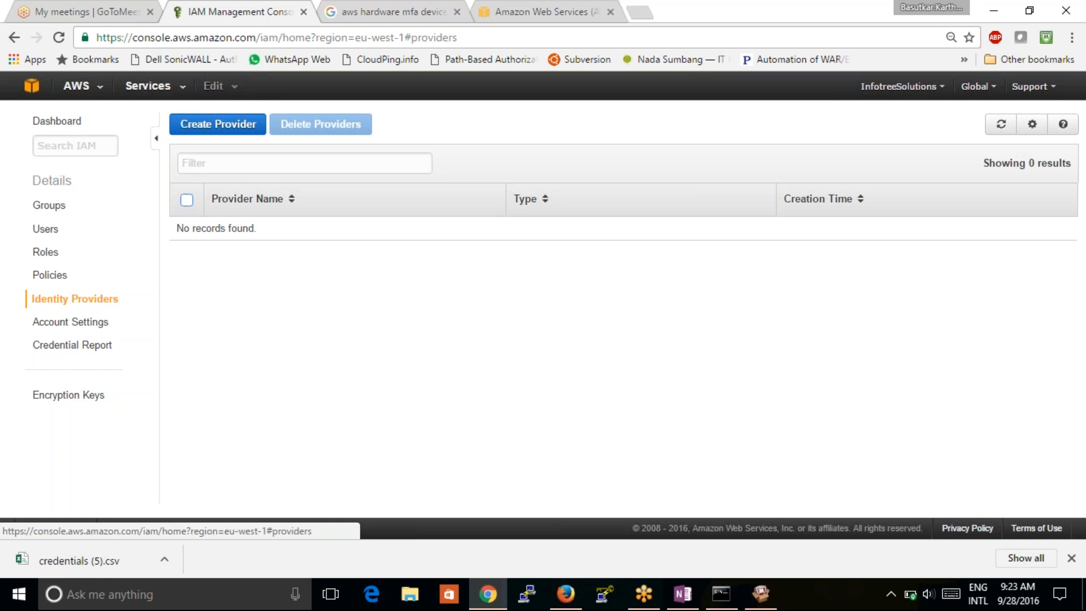
- Go from account settings to the credential report, then list the 9 IAM roles
{"action": "left_click", "coordinate": [63, 320]}
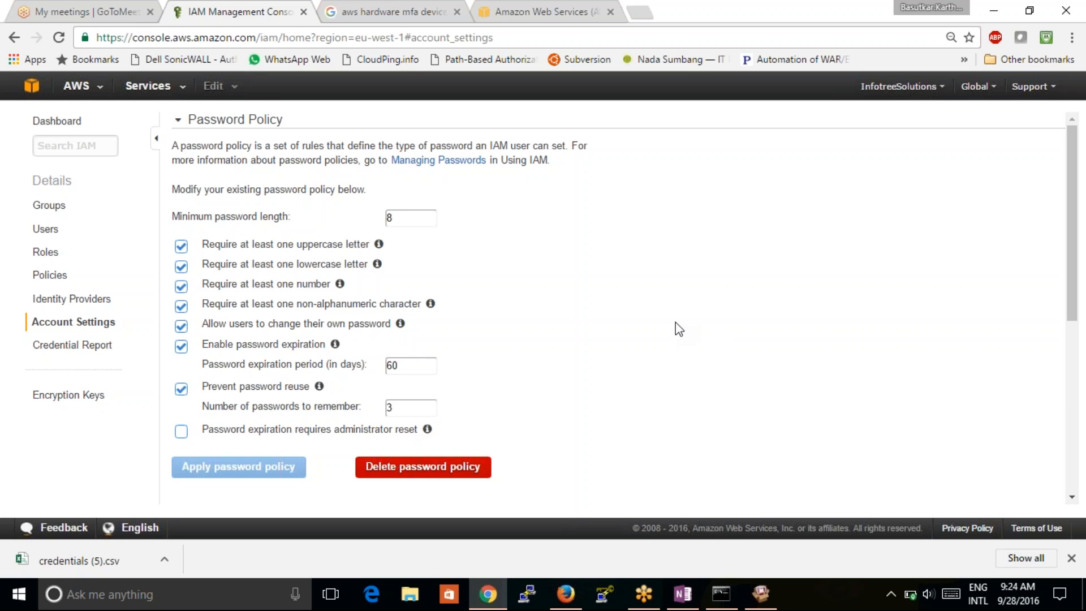
{"action": "left_click", "coordinate": [89, 346]}
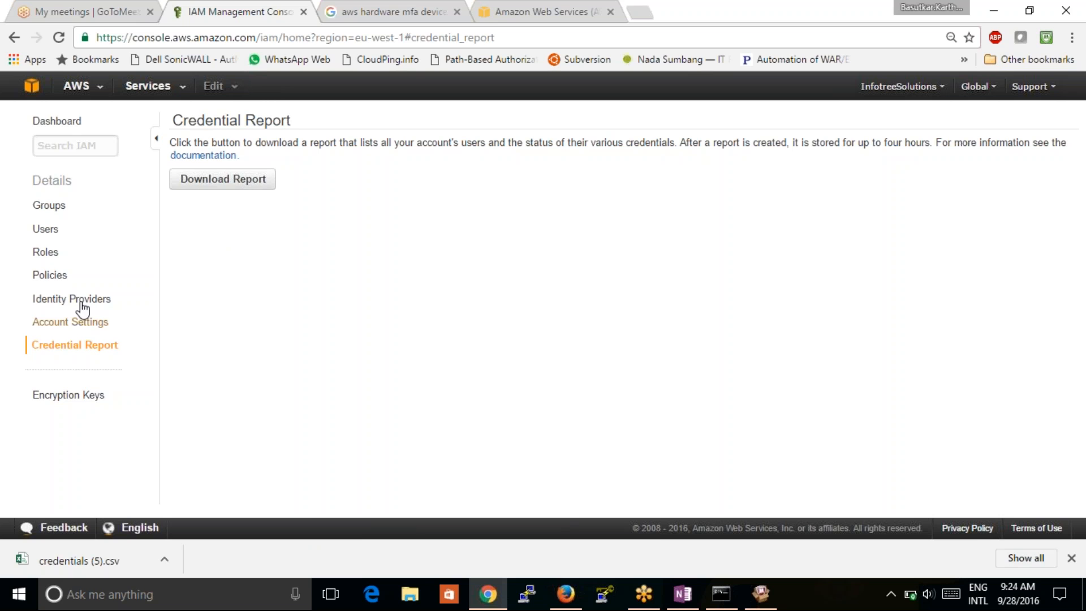
{"action": "left_click", "coordinate": [47, 261]}
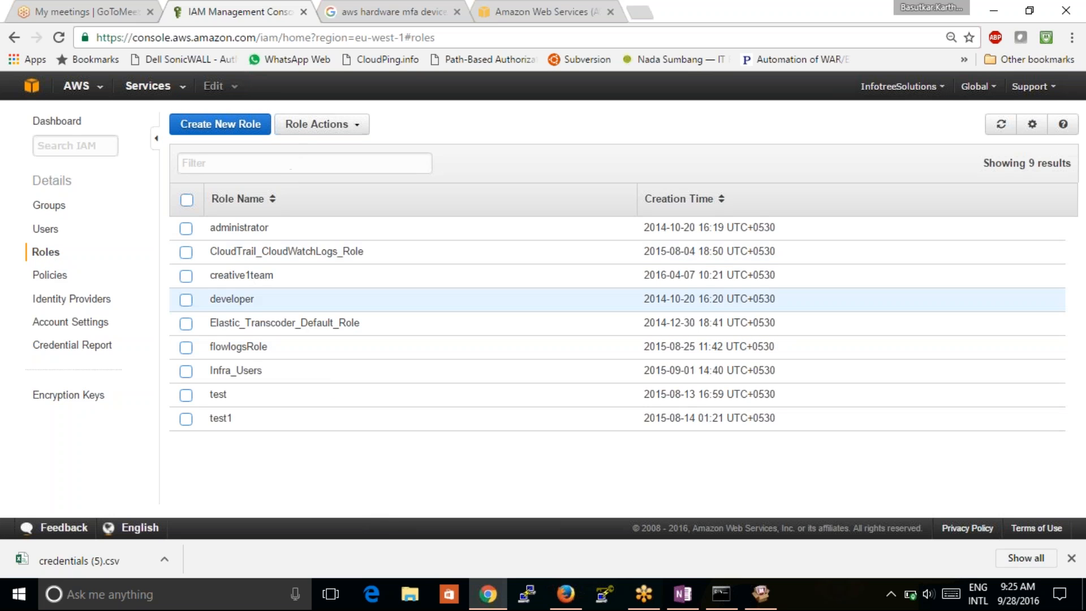
- Review the developer role's Trust Relationships, Access Advisor, Revoke Sessions and Permissions tabs, then return to Roles
{"action": "left_click", "coordinate": [231, 299]}
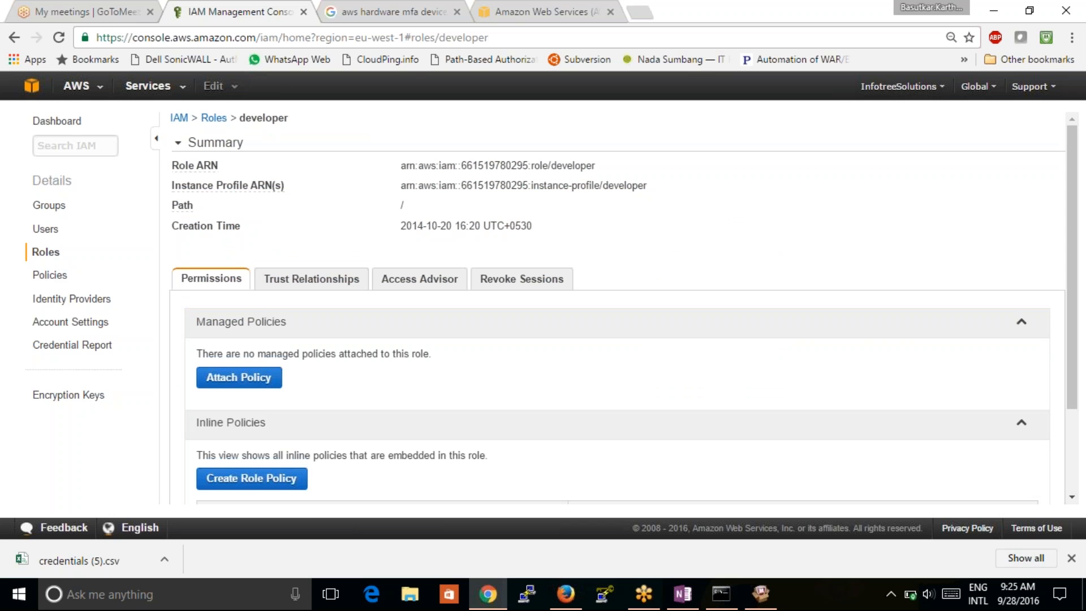
{"action": "left_click", "coordinate": [330, 285]}
{"action": "left_click", "coordinate": [418, 287]}
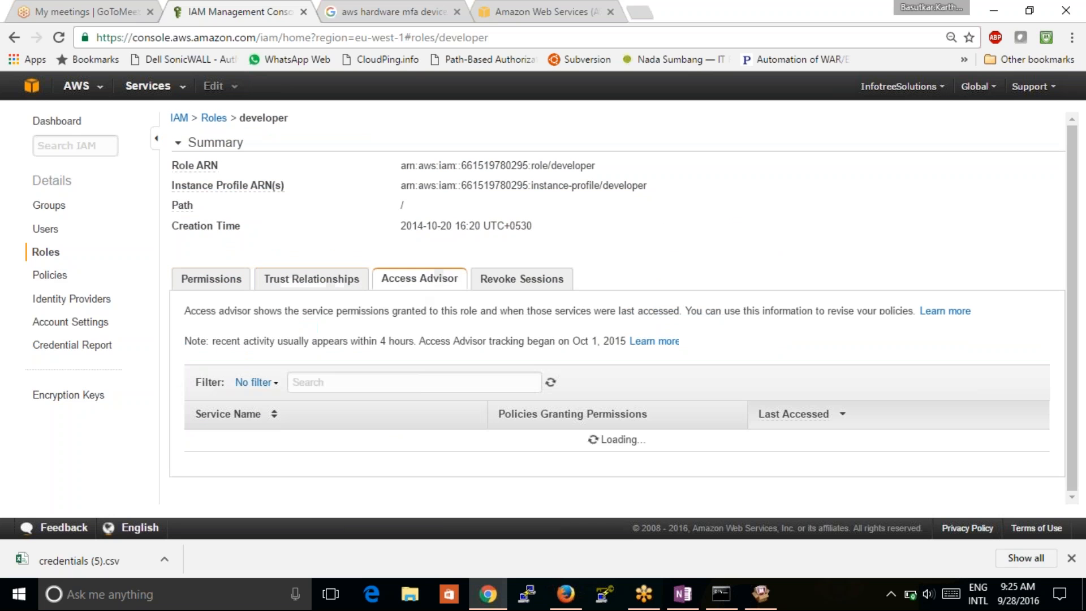
{"action": "left_click", "coordinate": [502, 287]}
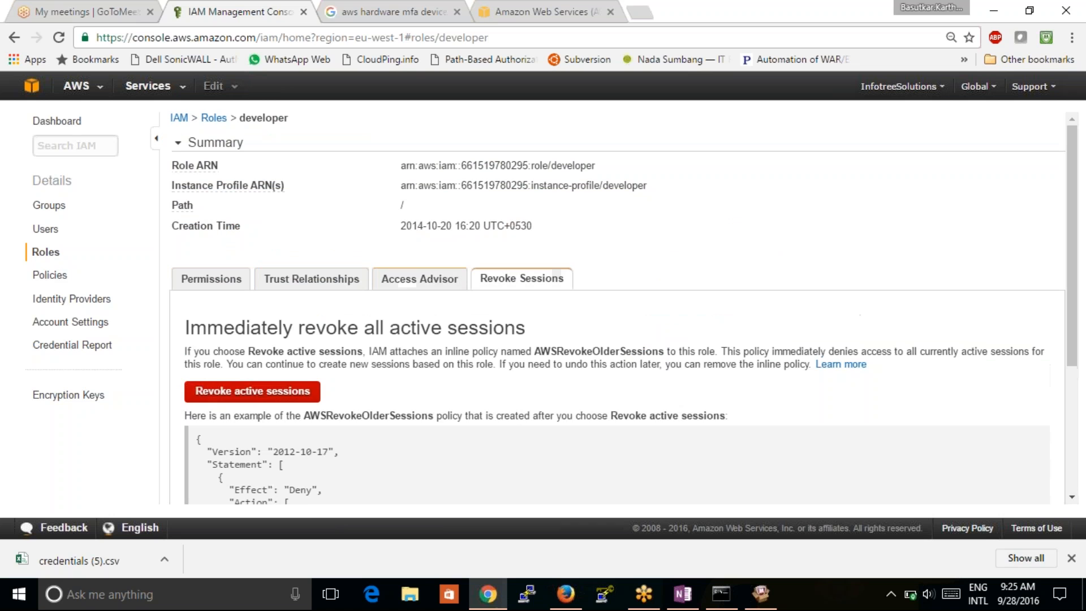
{"action": "left_click", "coordinate": [241, 289]}
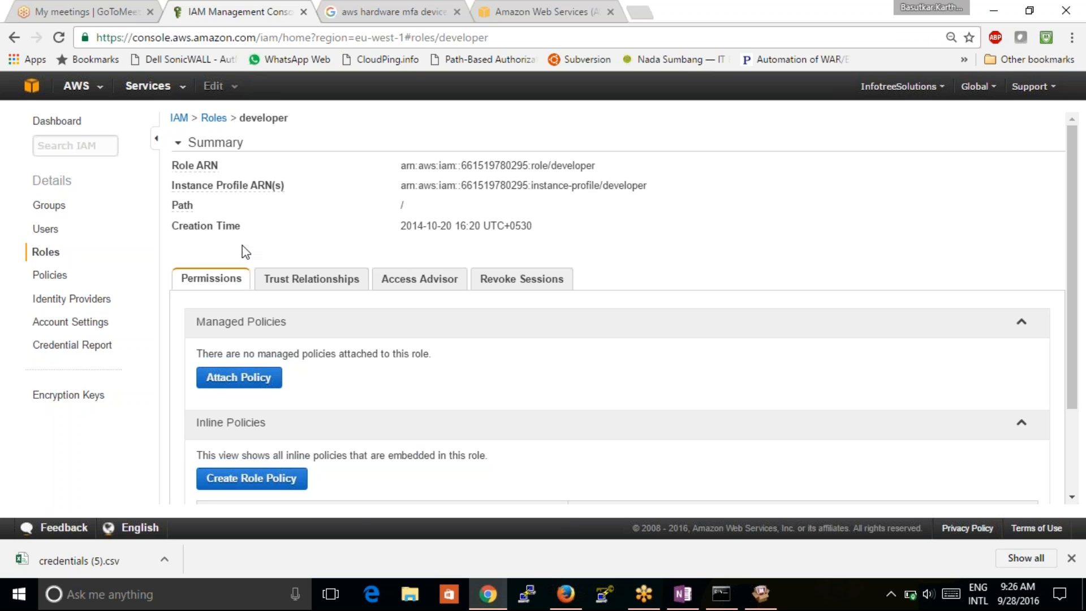
{"action": "left_click", "coordinate": [43, 257]}
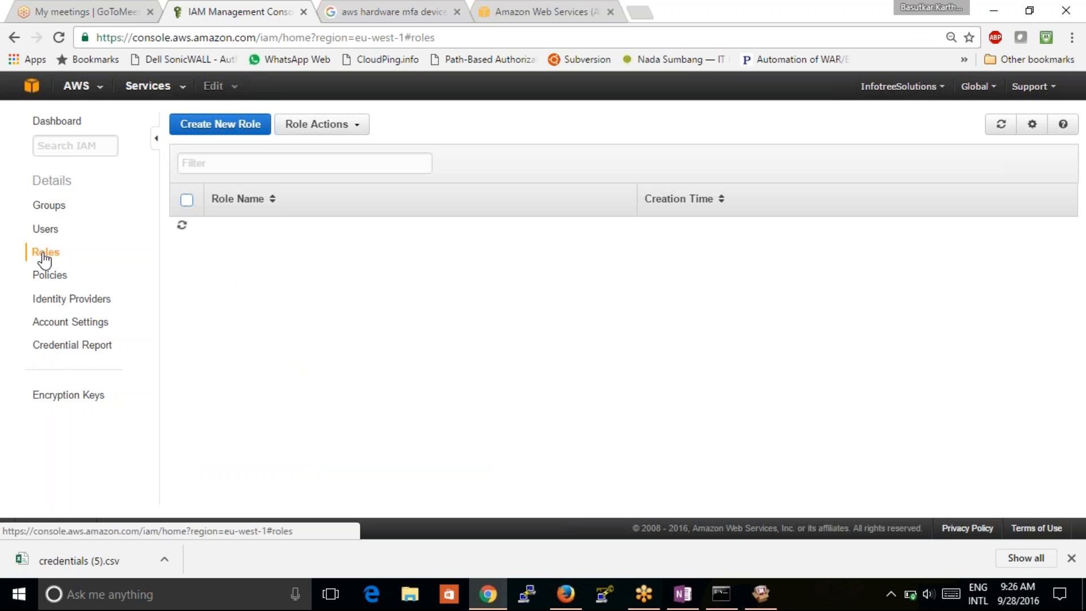
- Start a new role named 'admin' and continue to the Select Role Type step
{"action": "left_click", "coordinate": [242, 127]}
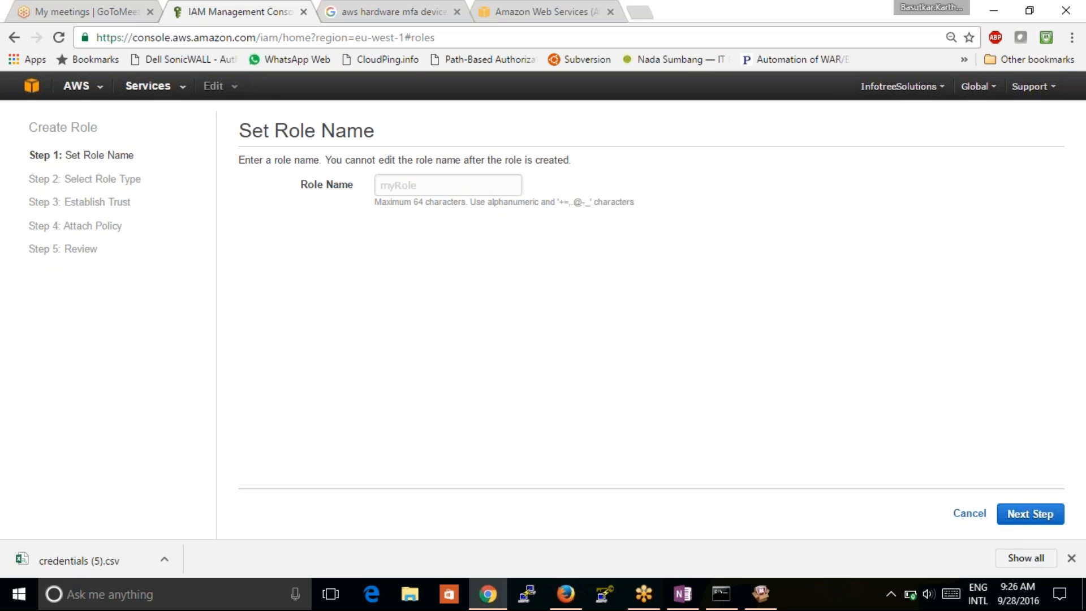
{"action": "left_click", "coordinate": [456, 187]}
{"action": "type", "text": "admin"}
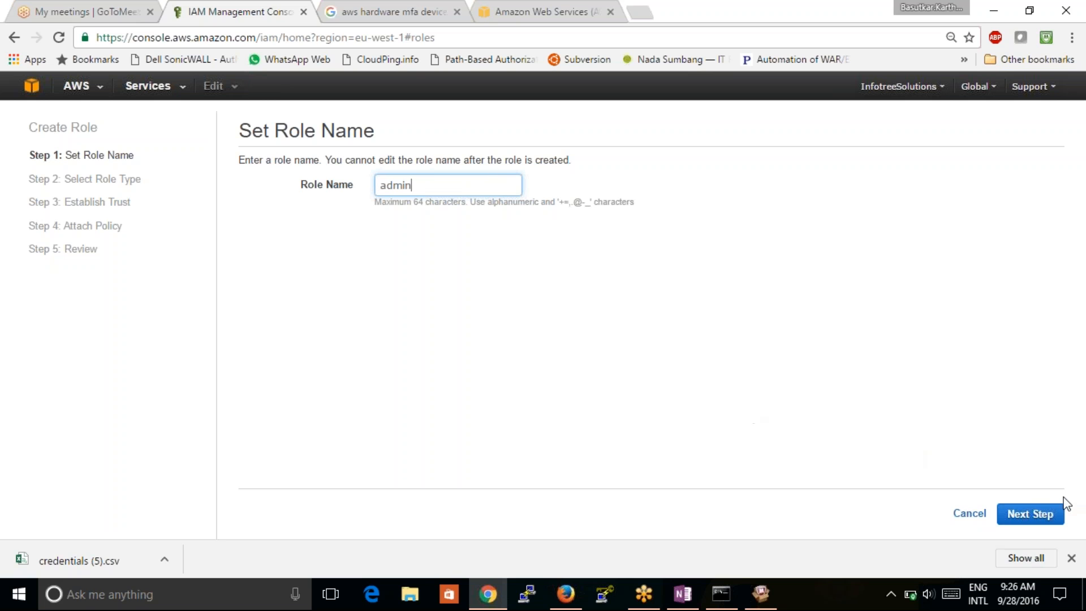
{"action": "key", "text": "Return"}
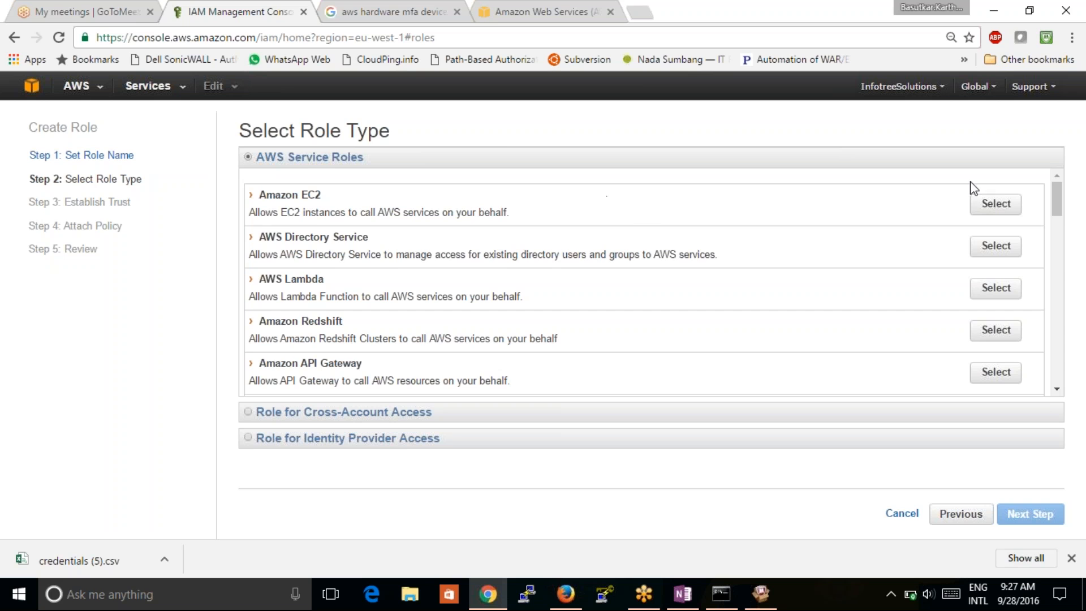
- Make admin an Amazon EC2 service role with AmazonEC2FullAccess attached, then create it
{"action": "left_click", "coordinate": [995, 203]}
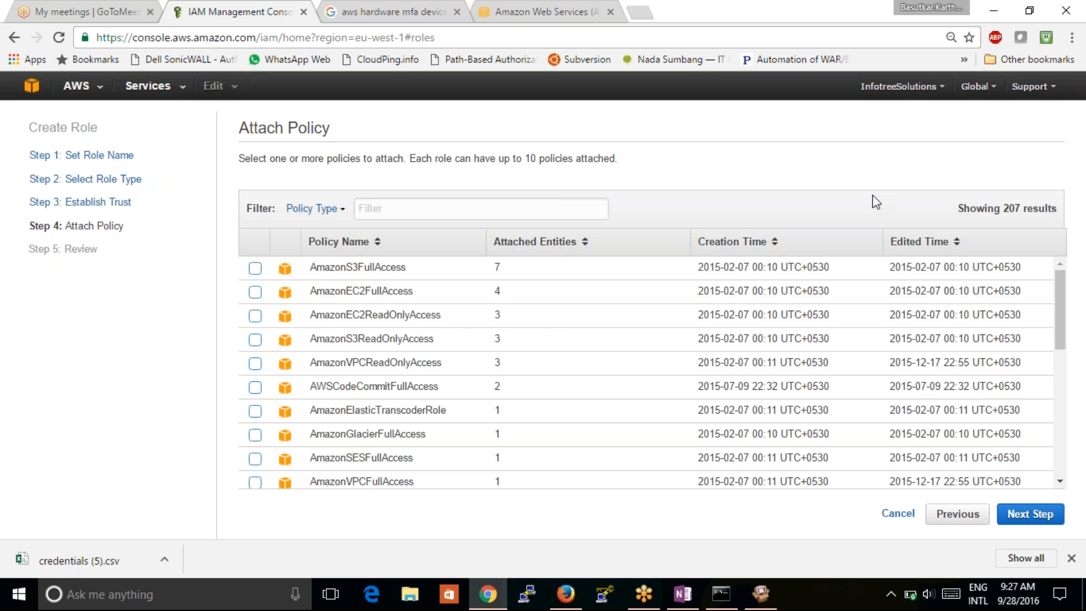
{"action": "left_click", "coordinate": [385, 208]}
{"action": "type", "text": "ec2"}
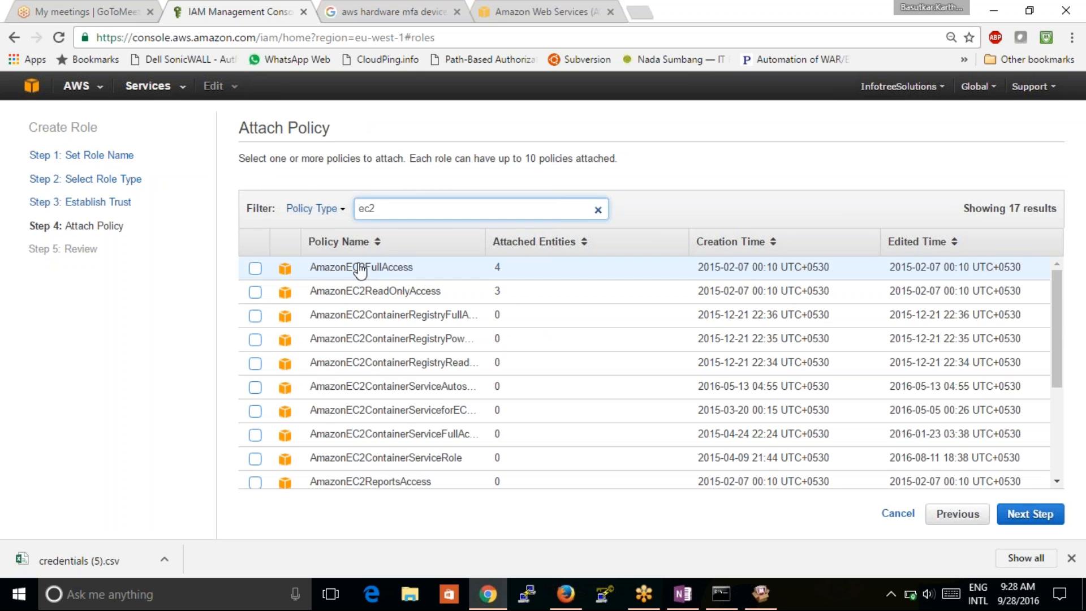
{"action": "left_click_drag", "start_coordinate": [358, 266], "coordinate": [359, 160]}
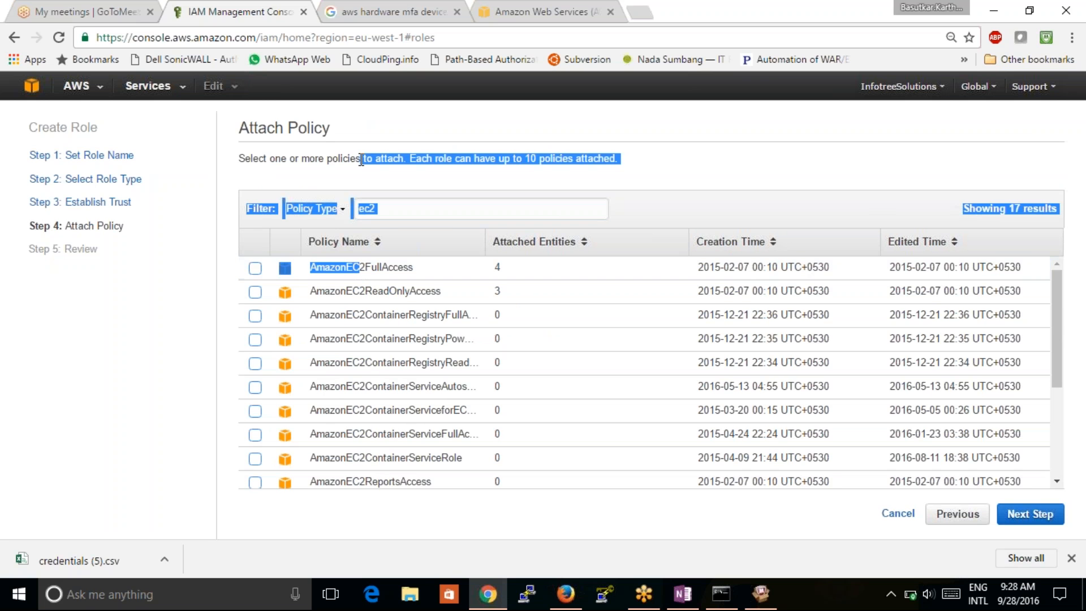
{"action": "left_click", "coordinate": [399, 268]}
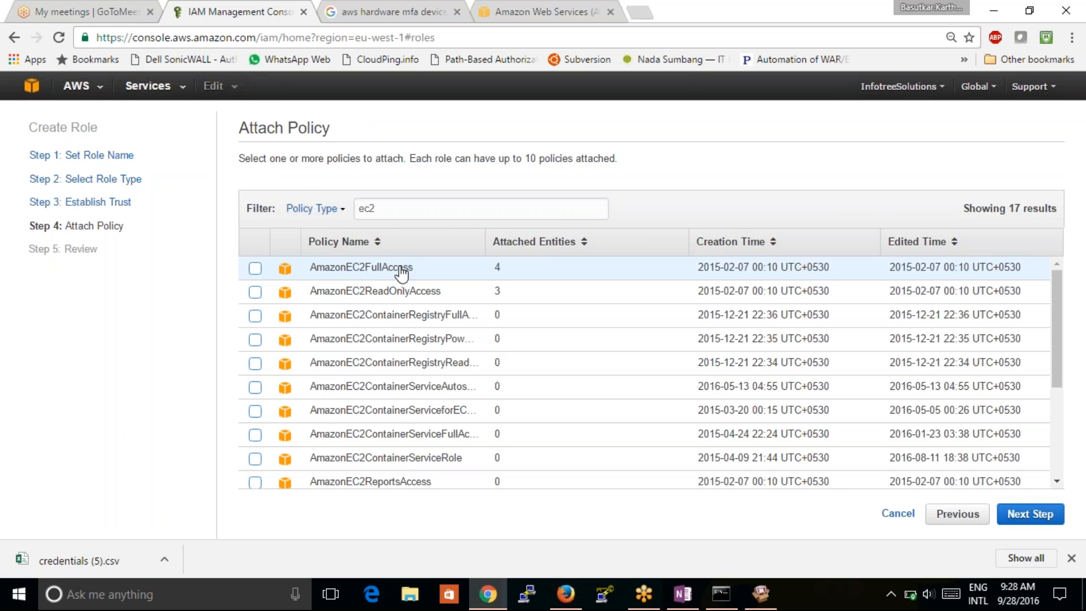
{"action": "left_click", "coordinate": [255, 268]}
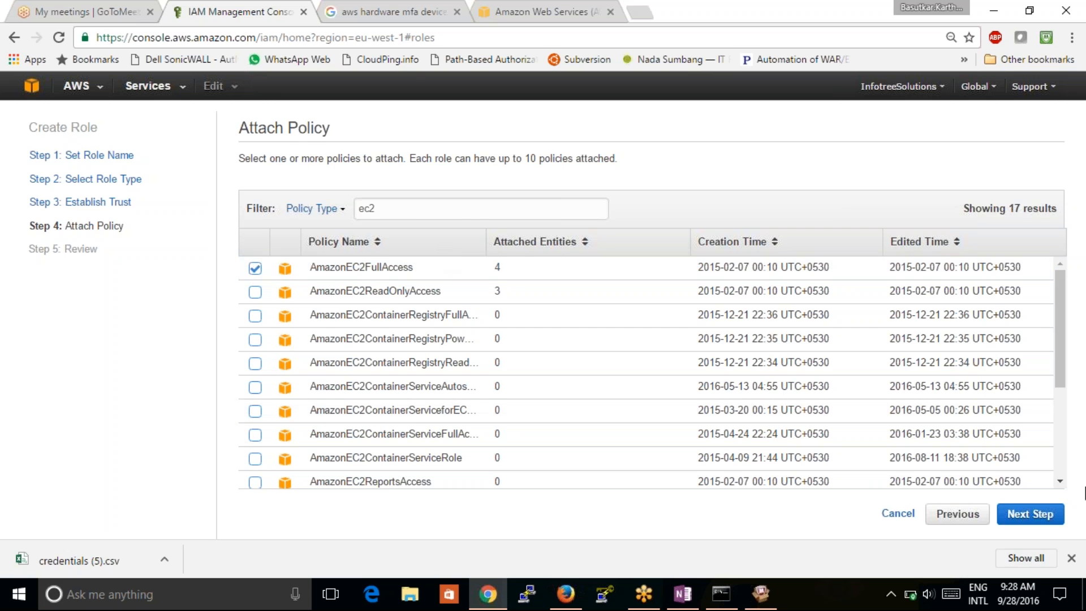
{"action": "left_click", "coordinate": [1030, 514]}
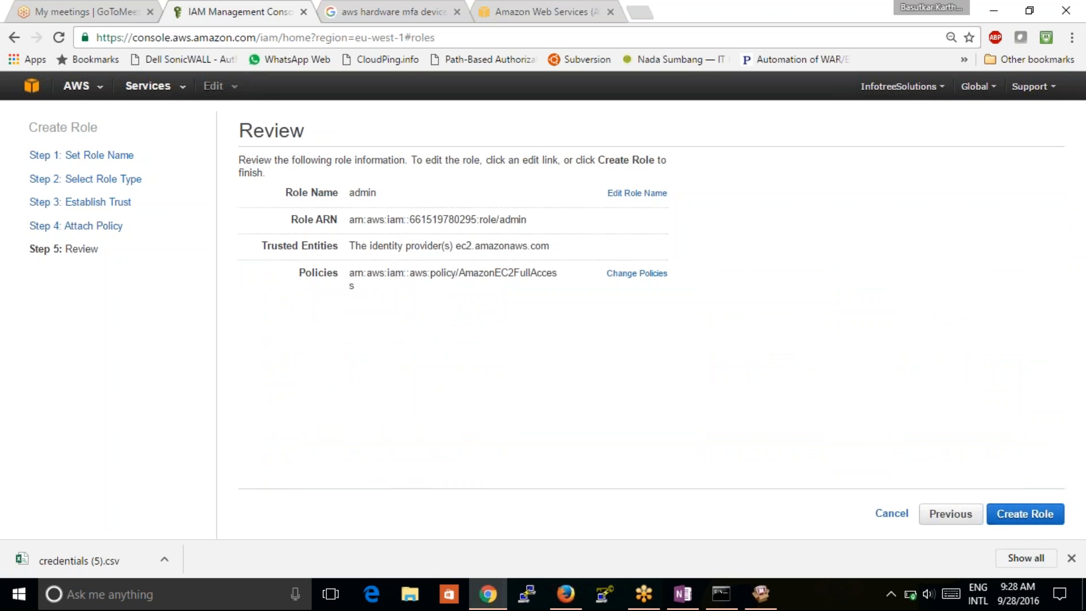
{"action": "left_click", "coordinate": [1021, 520]}
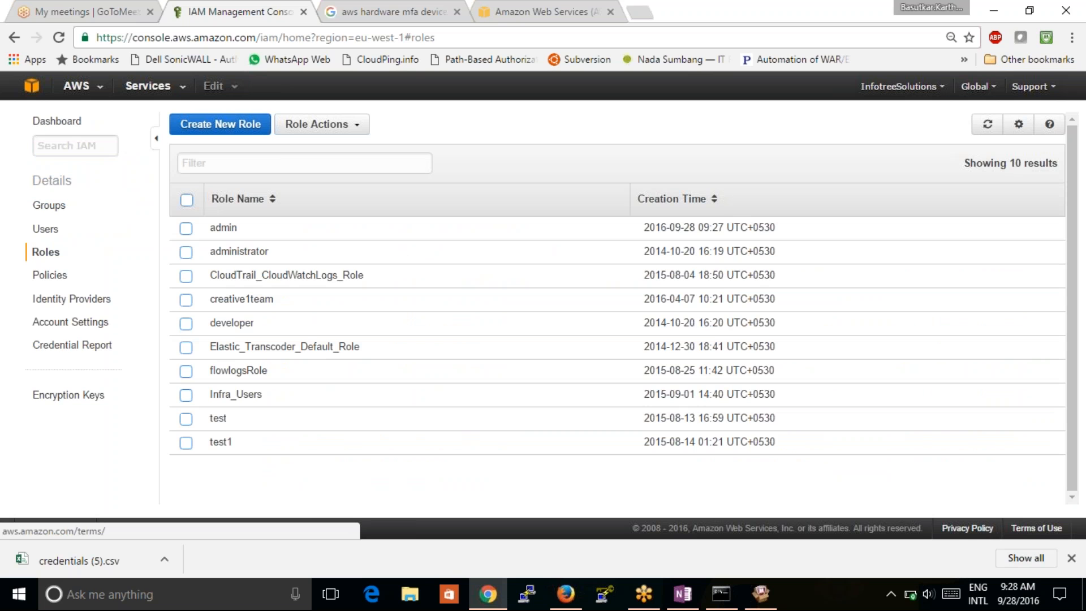
- Open the admin role's Summary page to see its AmazonEC2FullAccess managed policy
{"action": "left_click", "coordinate": [482, 231]}
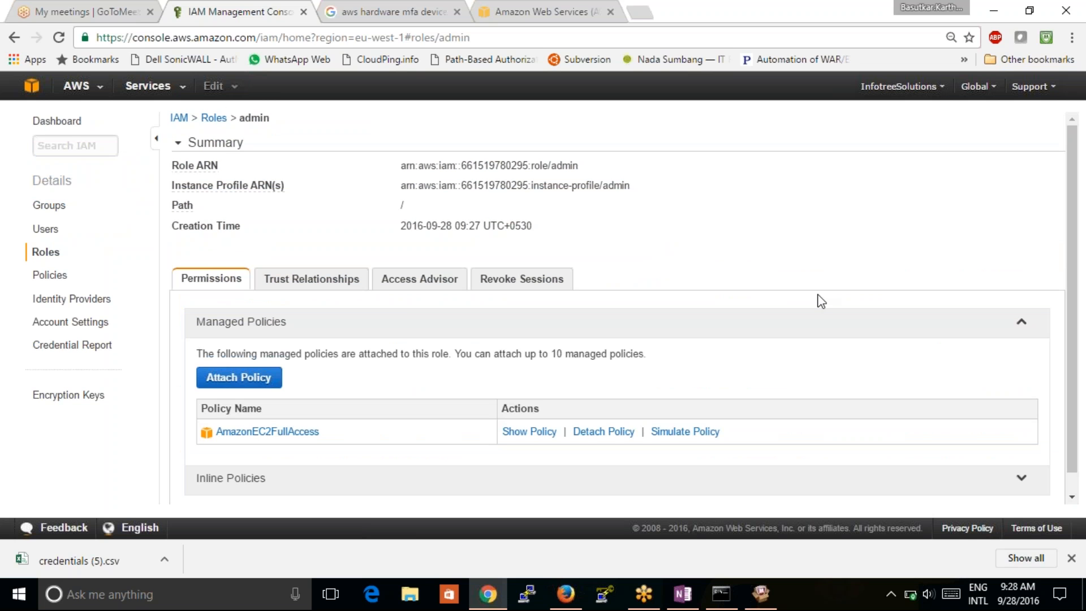
{"action": "left_click", "coordinate": [1071, 499]}
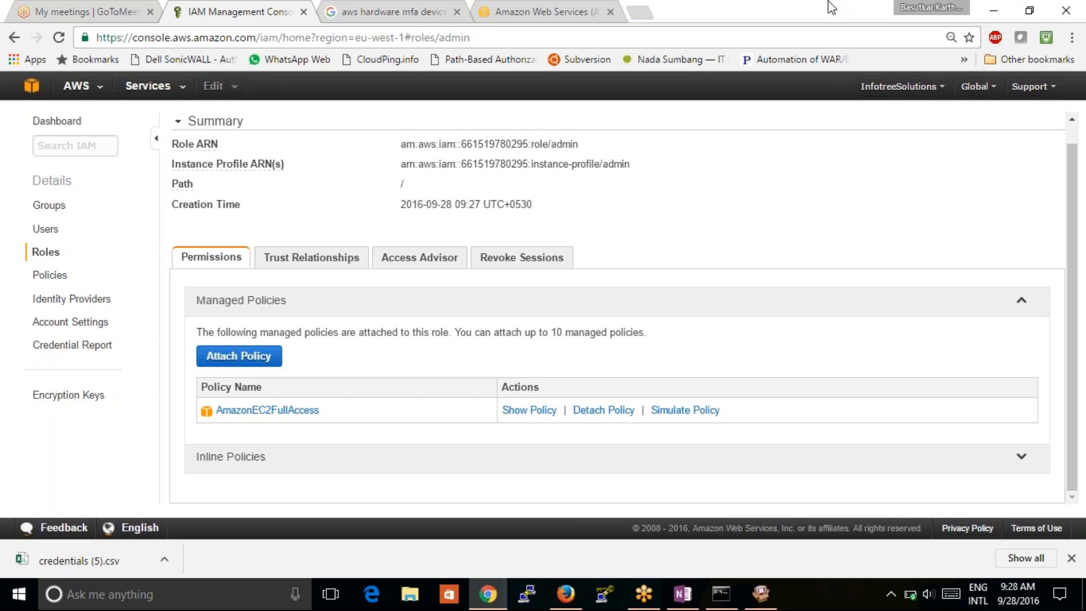
- Search Google for 'aws ec2 documentation' in a new browser tab
{"action": "left_click", "coordinate": [640, 12]}
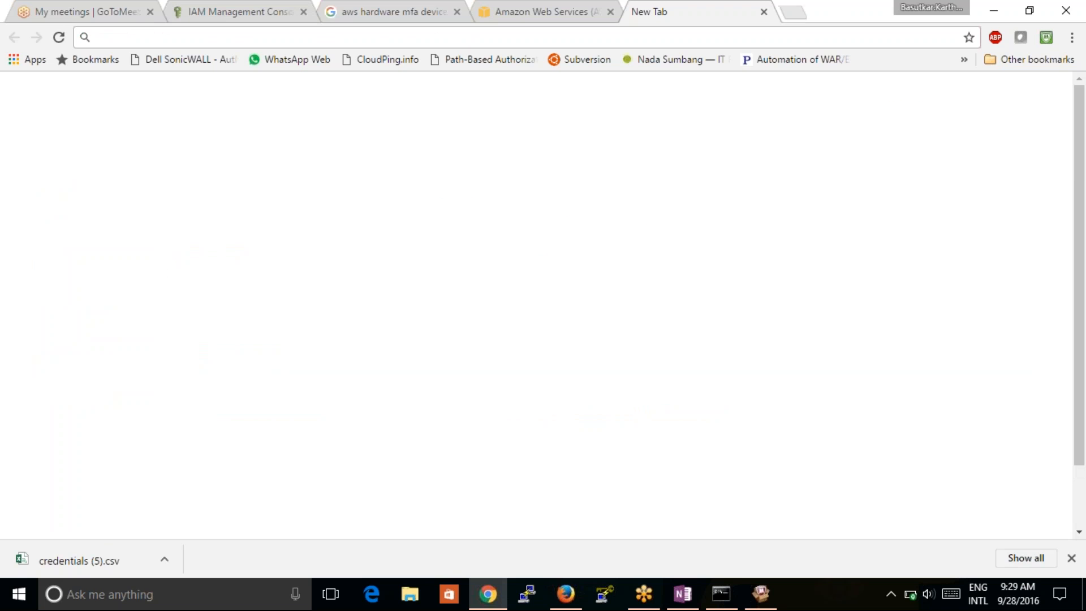
{"action": "type", "text": "aws "}
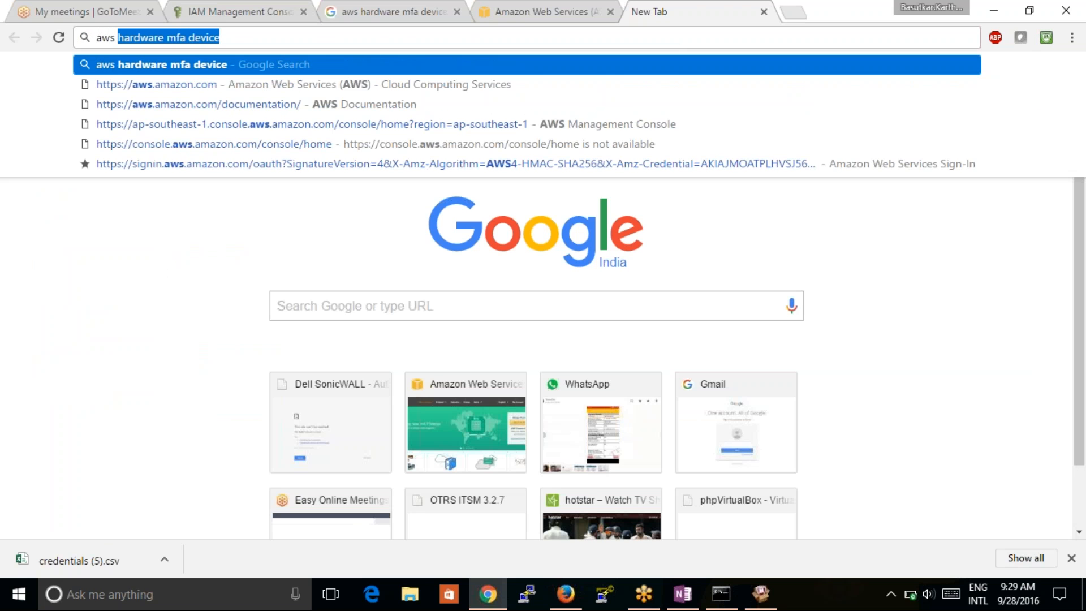
{"action": "type", "text": "ec2 "}
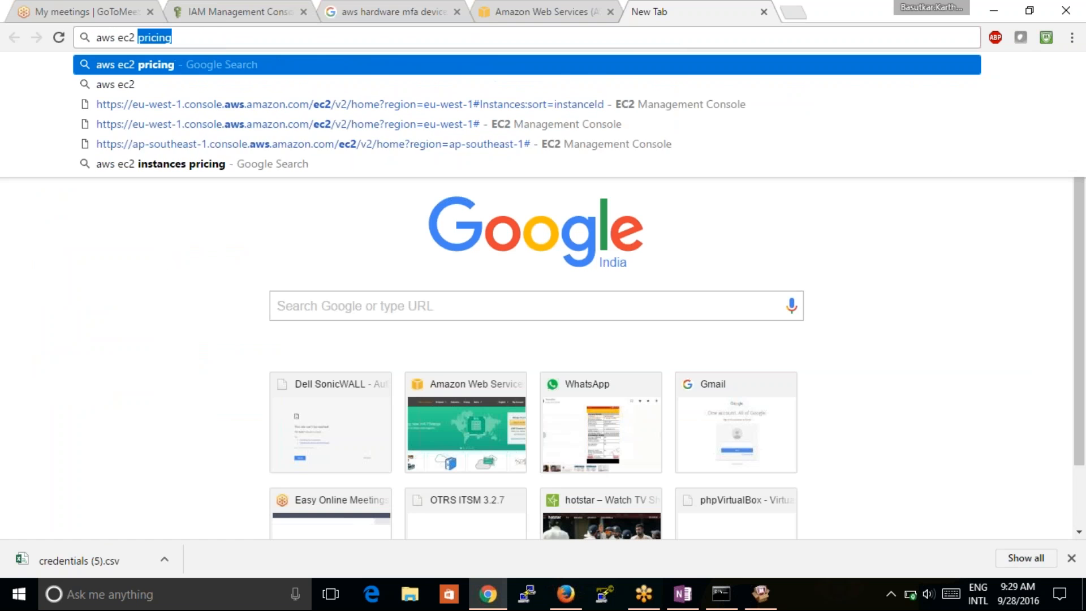
{"action": "type", "text": "do"}
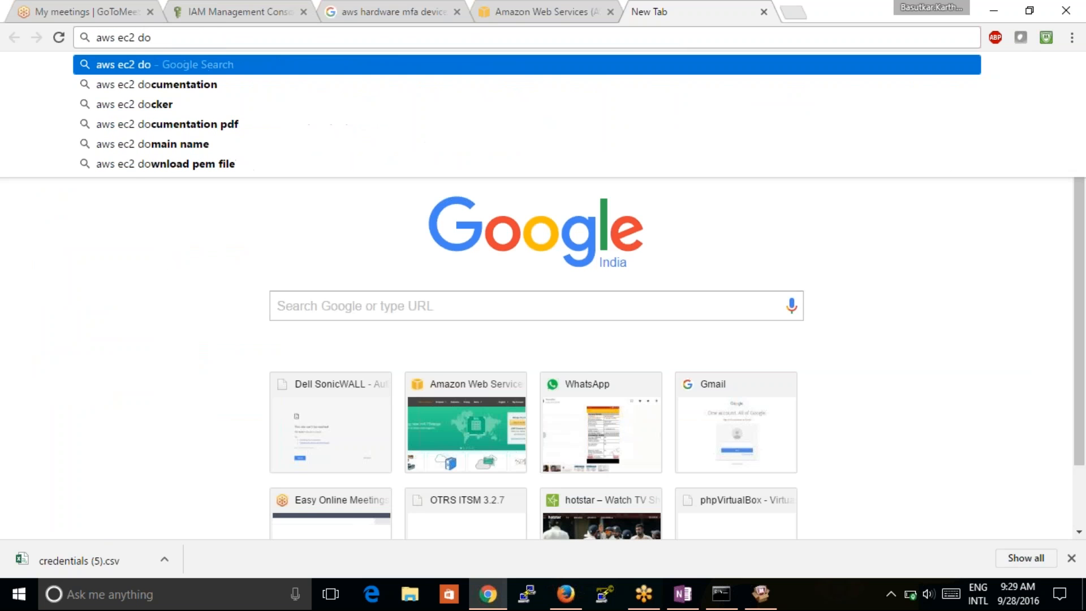
{"action": "key", "text": "Down"}
{"action": "key", "text": "Return"}
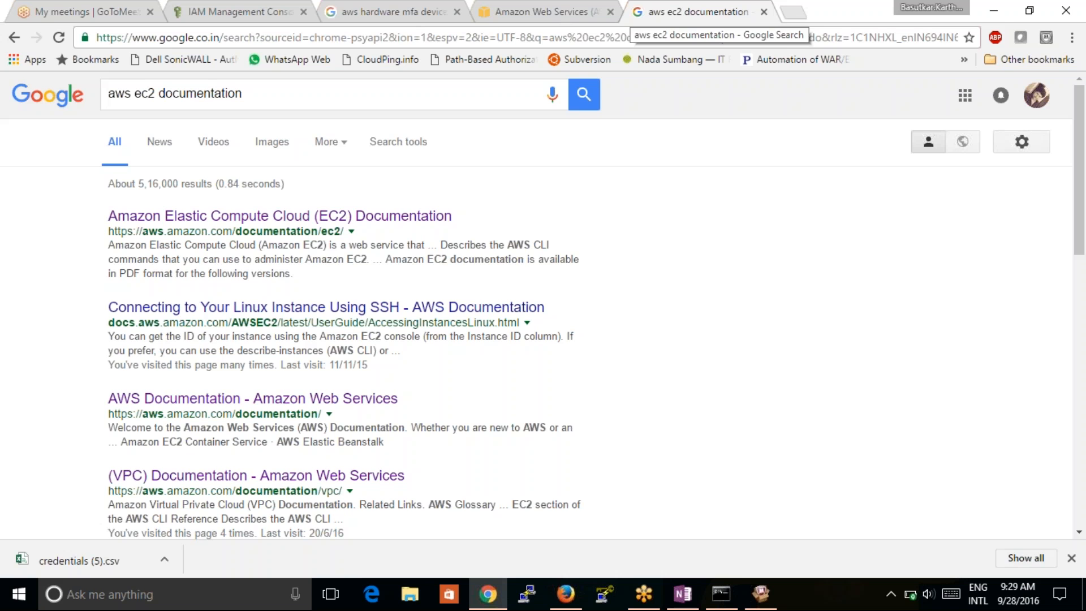
- Open Amazon EC2 Documentation, view the Linux Instances user guide, then open its PDF version
{"action": "left_click", "coordinate": [280, 216]}
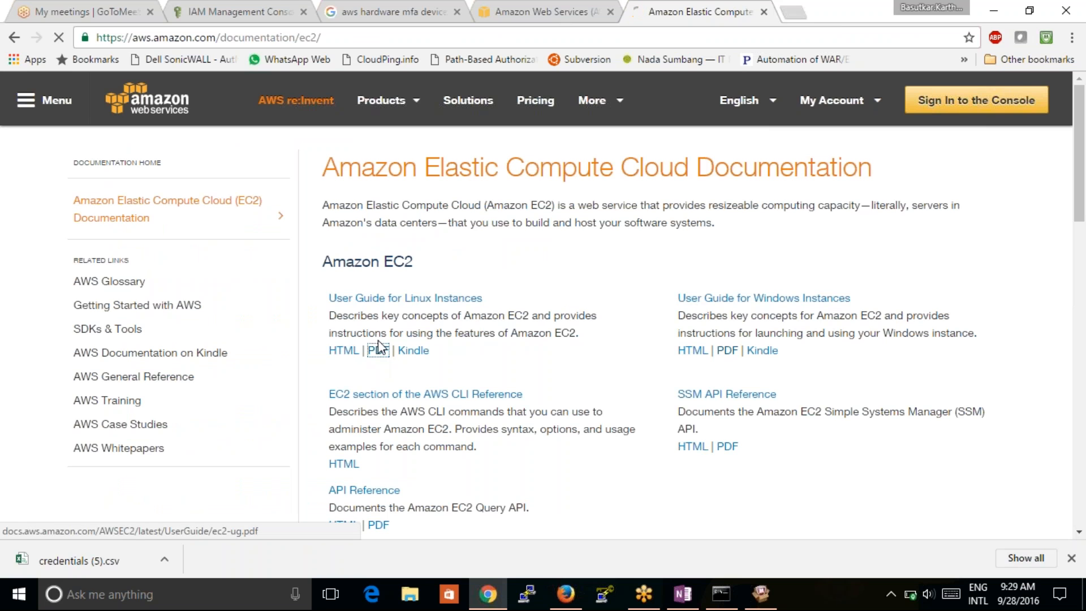
{"action": "left_click", "coordinate": [444, 298]}
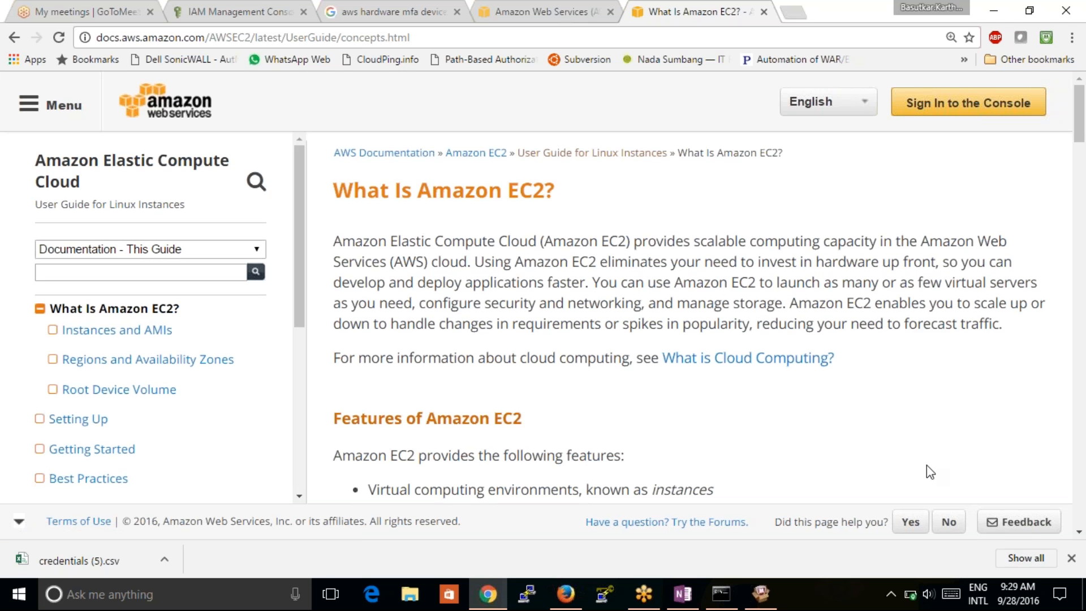
{"action": "left_click", "coordinate": [531, 11]}
{"action": "left_click", "coordinate": [692, 13]}
{"action": "left_click", "coordinate": [14, 37]}
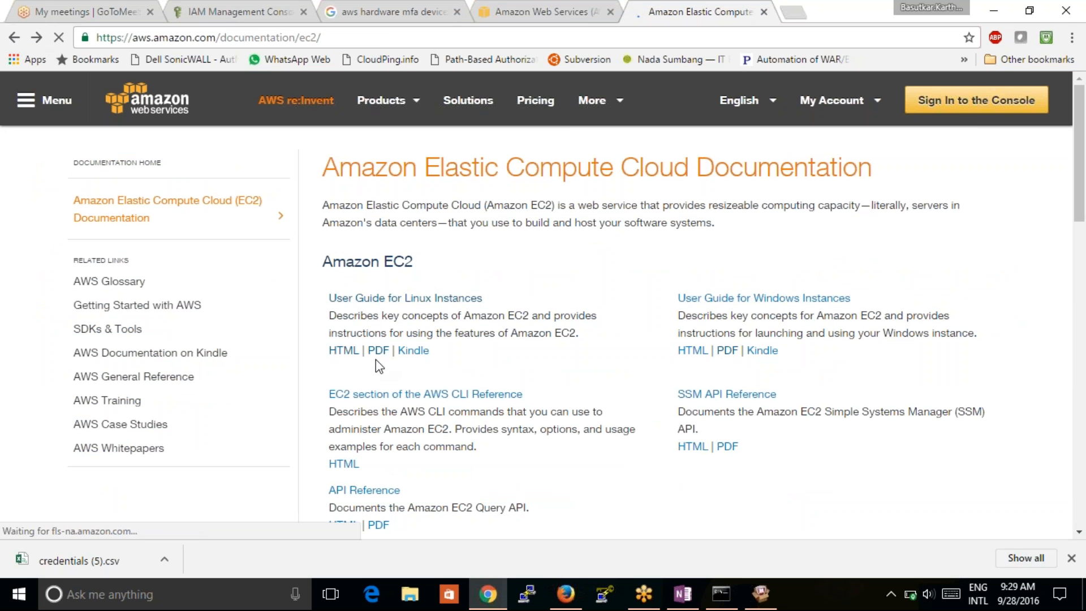
{"action": "left_click", "coordinate": [378, 352]}
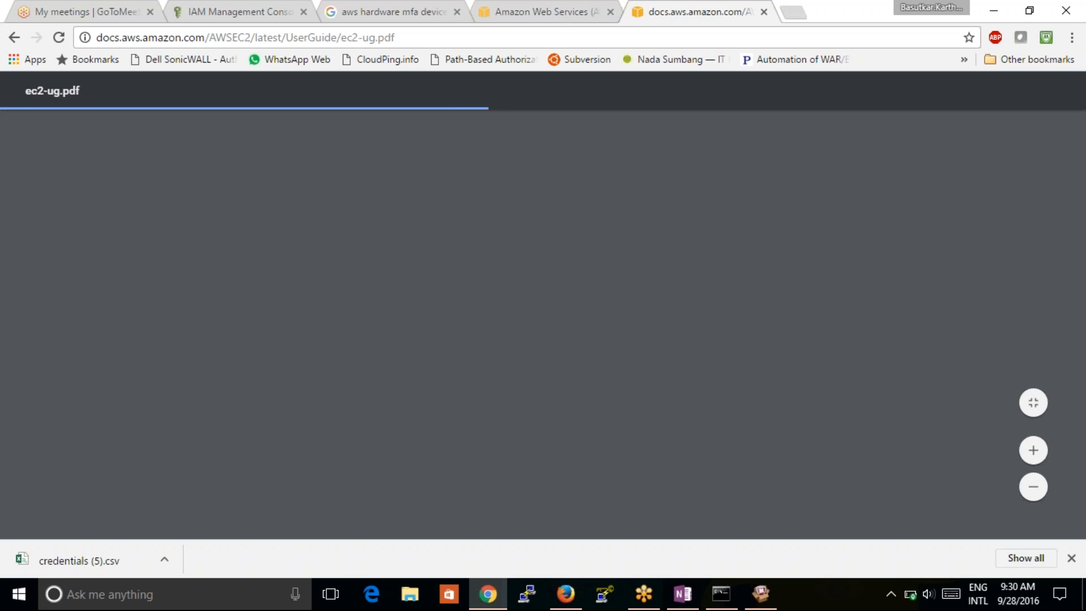
- Search 'aws ec2 cli languages' in a new tab and open AWS Command Line Interface Documentation
{"action": "left_click", "coordinate": [788, 16]}
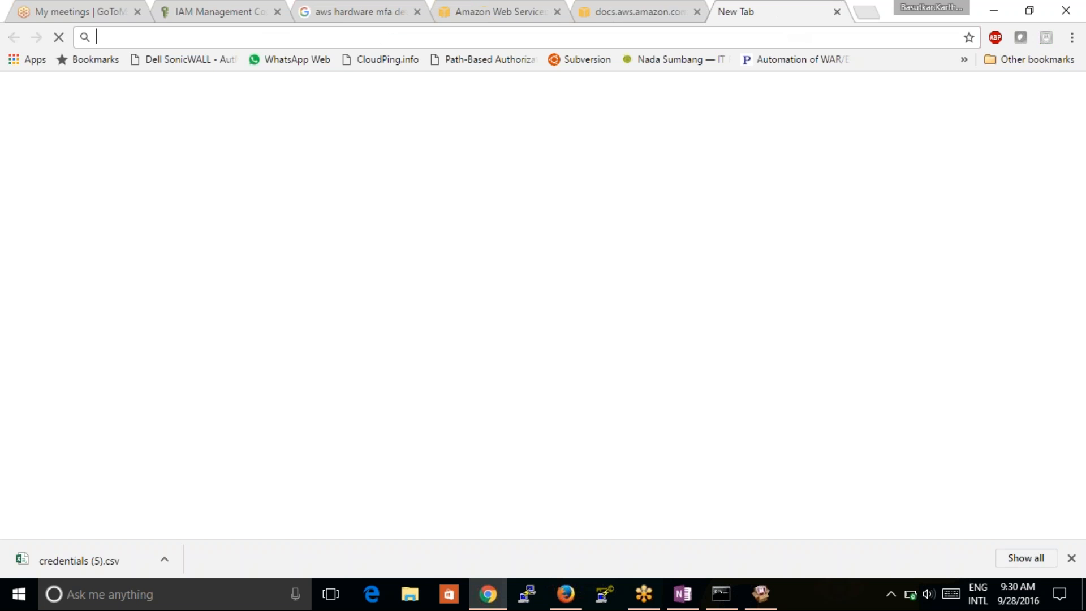
{"action": "type", "text": "a"}
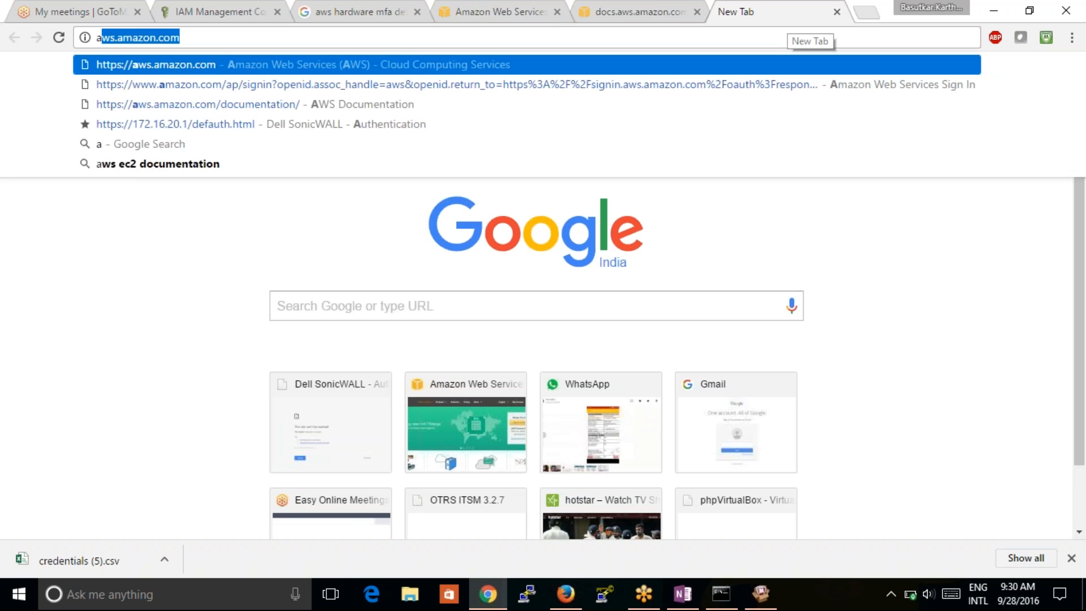
{"action": "type", "text": "ws ec2"}
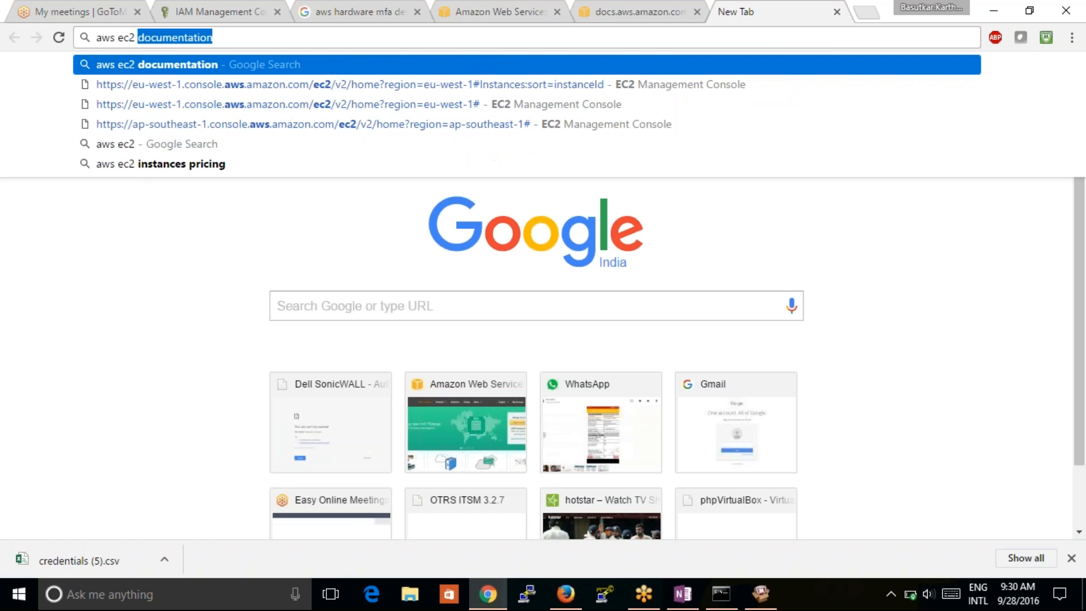
{"action": "type", "text": " cli"}
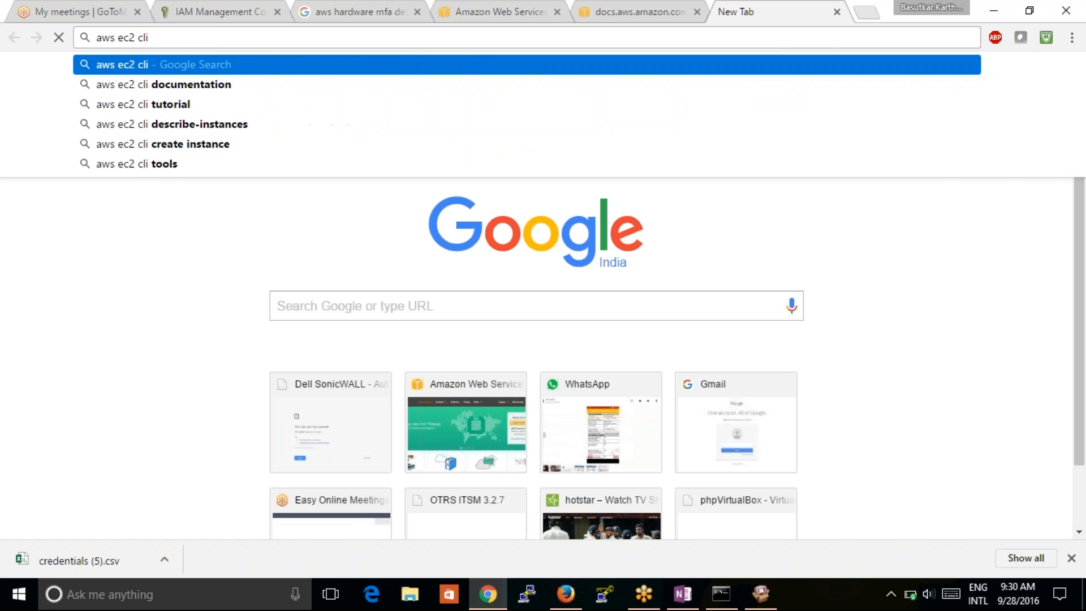
{"action": "type", "text": " lan"}
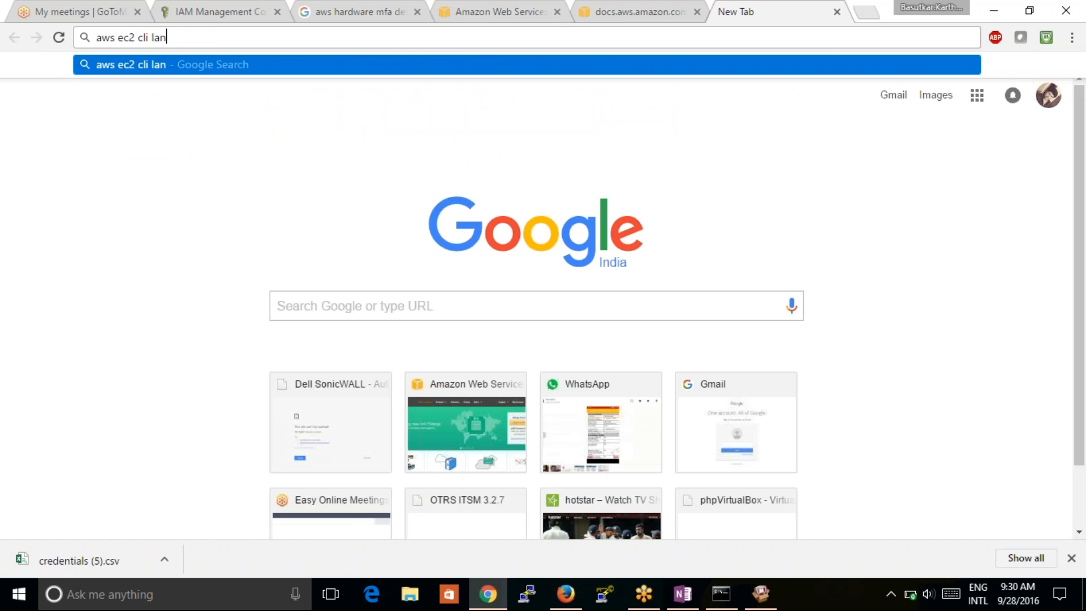
{"action": "type", "text": "guages"}
{"action": "key", "text": "Return"}
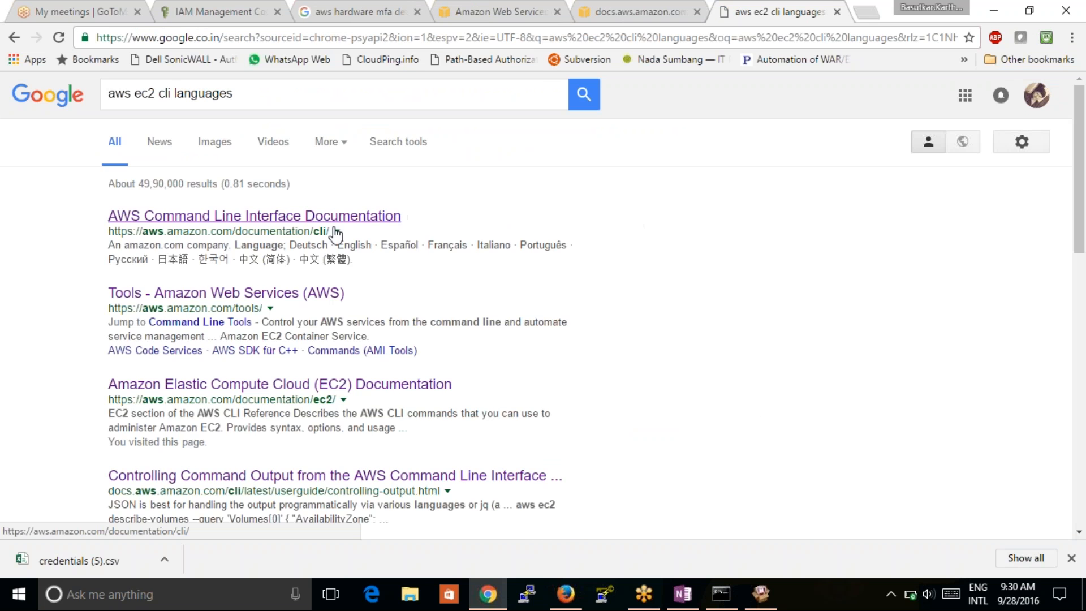
{"action": "left_click", "coordinate": [286, 217]}
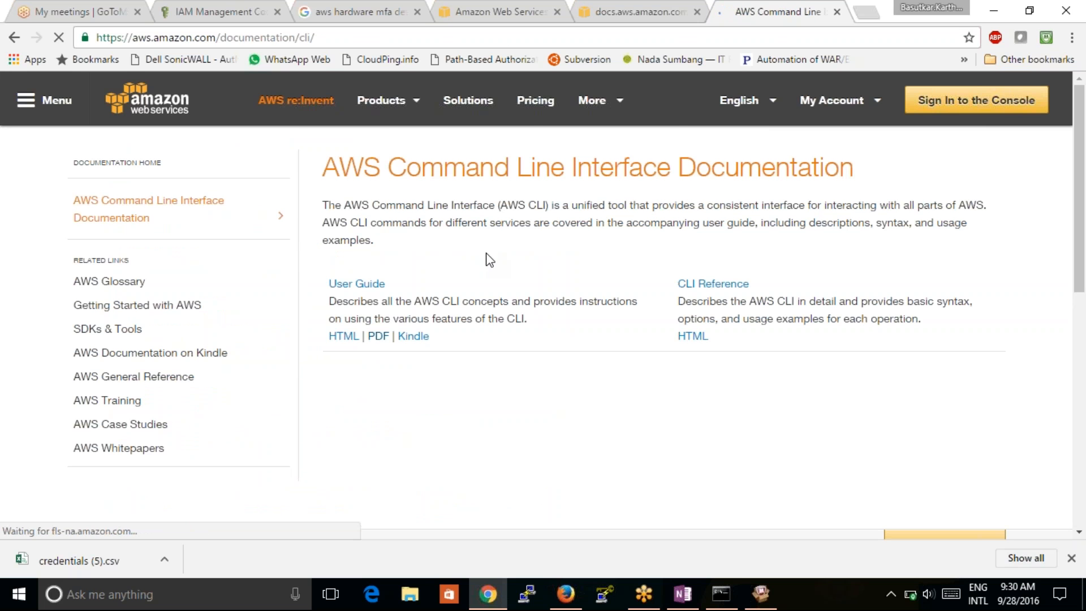
{"action": "scroll", "coordinate": [485, 252], "scroll_direction": "down", "scroll_amount": 2}
{"action": "scroll", "coordinate": [485, 253], "scroll_direction": "up", "scroll_amount": 2}
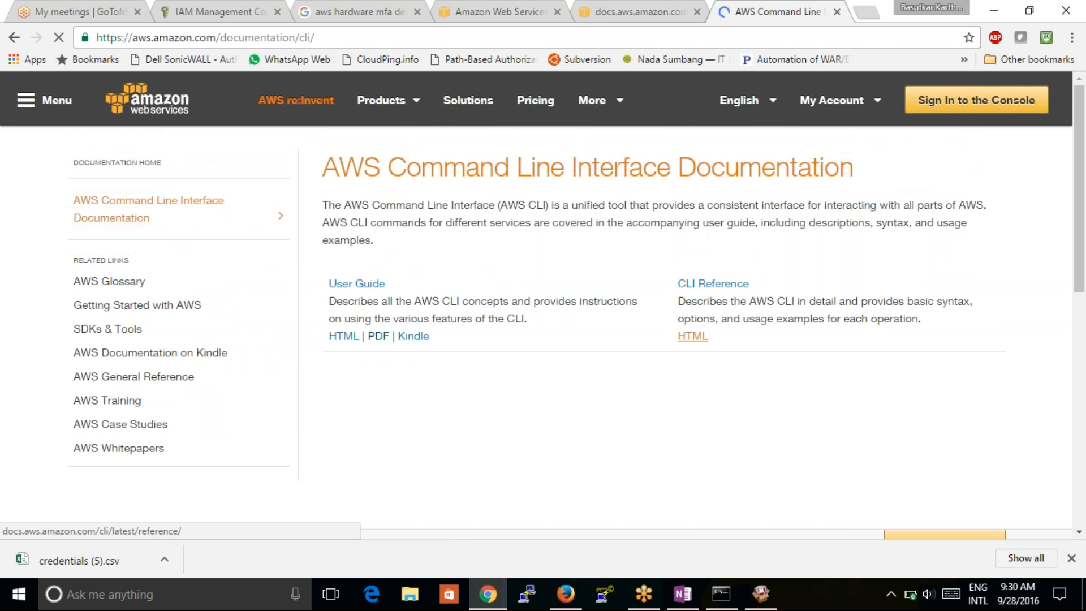
{"action": "left_click", "coordinate": [692, 336]}
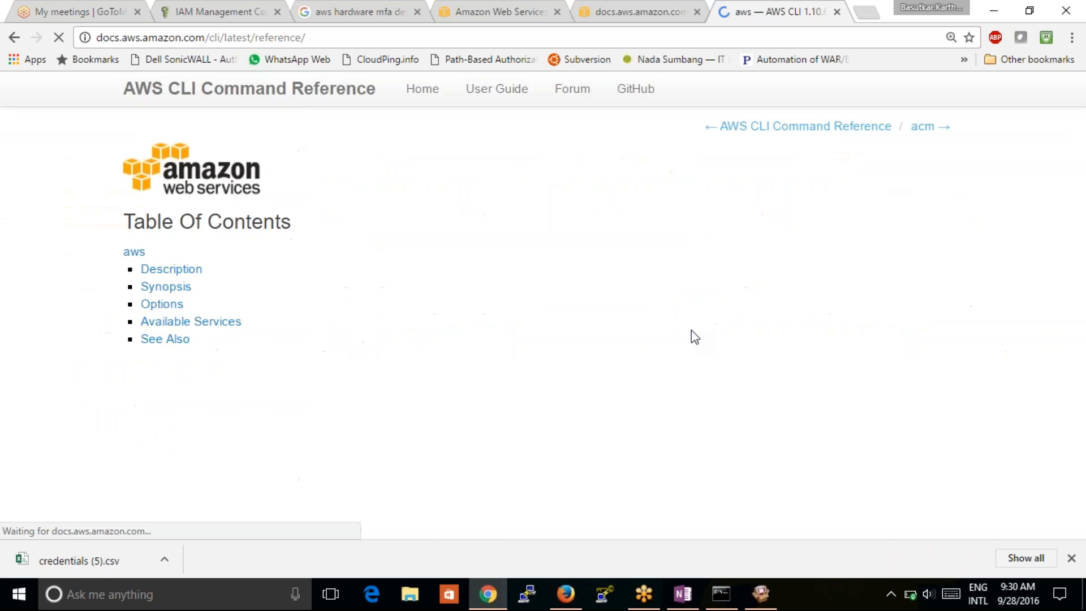
{"action": "scroll", "coordinate": [659, 317], "scroll_direction": "down", "scroll_amount": 12}
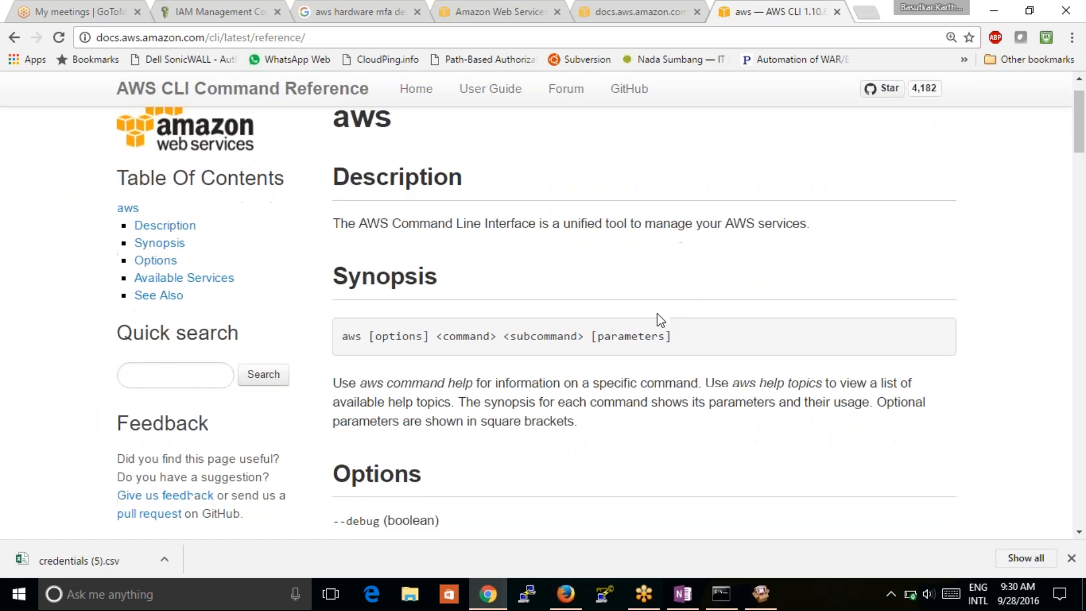
{"action": "scroll", "coordinate": [661, 320], "scroll_direction": "down", "scroll_amount": 2}
{"action": "scroll", "coordinate": [661, 320], "scroll_direction": "up", "scroll_amount": 3}
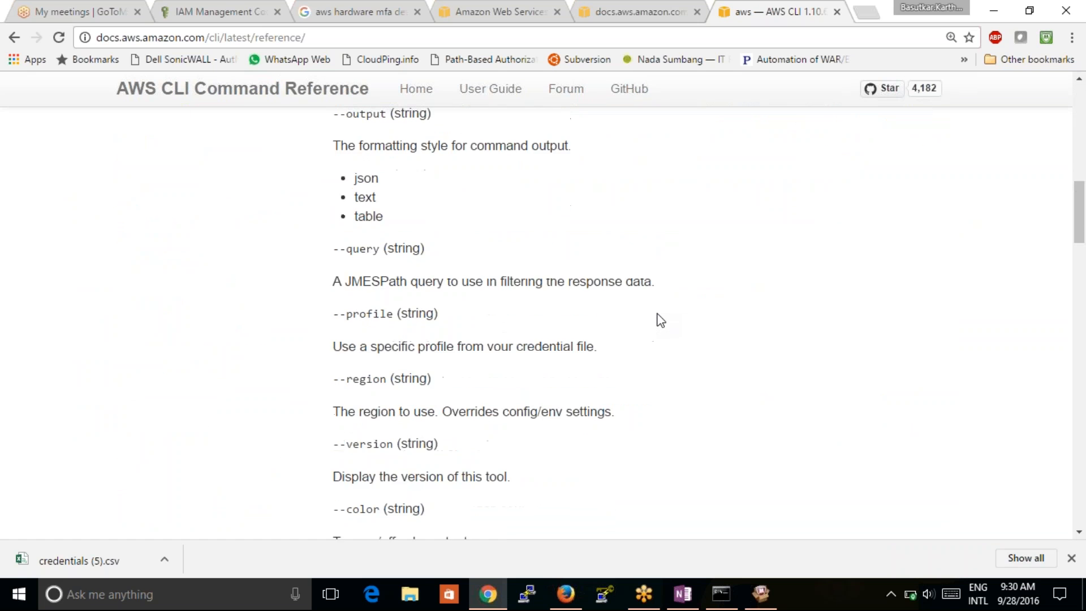
{"action": "scroll", "coordinate": [660, 320], "scroll_direction": "up", "scroll_amount": 3}
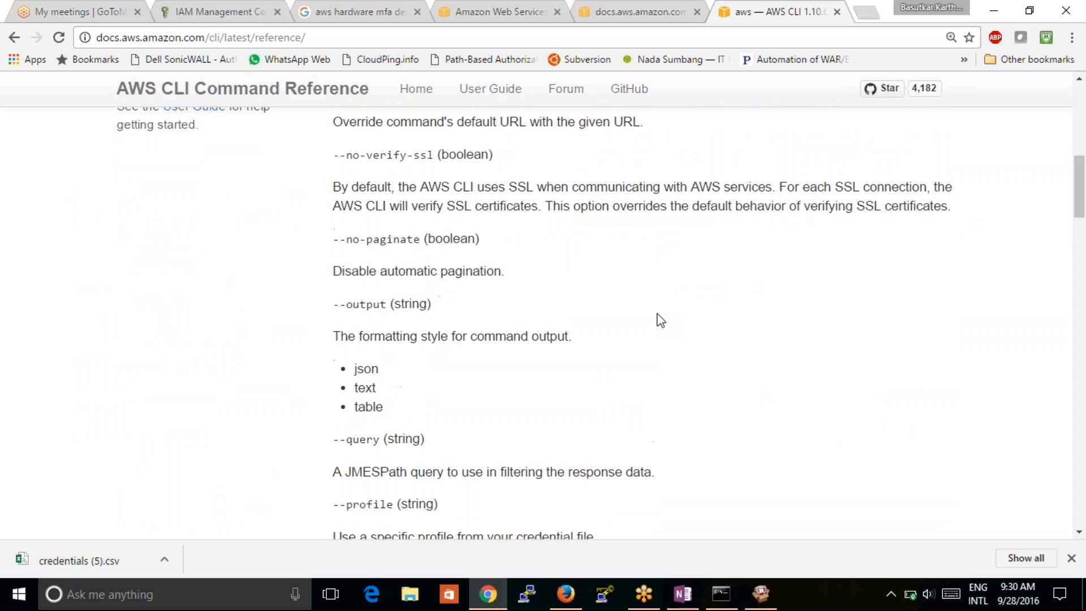
{"action": "scroll", "coordinate": [660, 320], "scroll_direction": "up", "scroll_amount": 4}
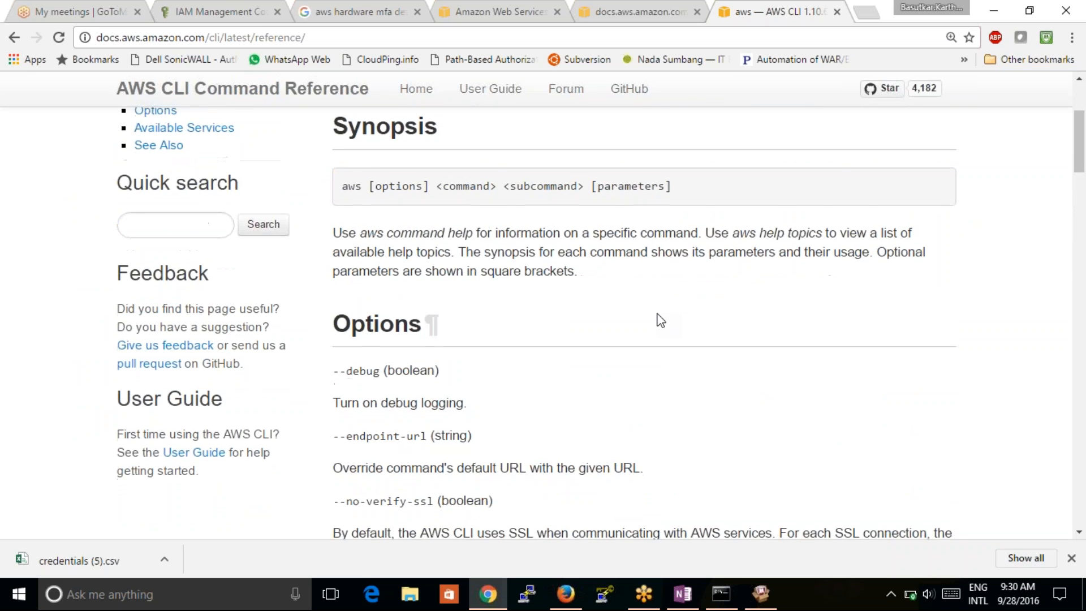
{"action": "scroll", "coordinate": [660, 320], "scroll_direction": "down", "scroll_amount": 8}
{"action": "scroll", "coordinate": [660, 320], "scroll_direction": "down", "scroll_amount": 10}
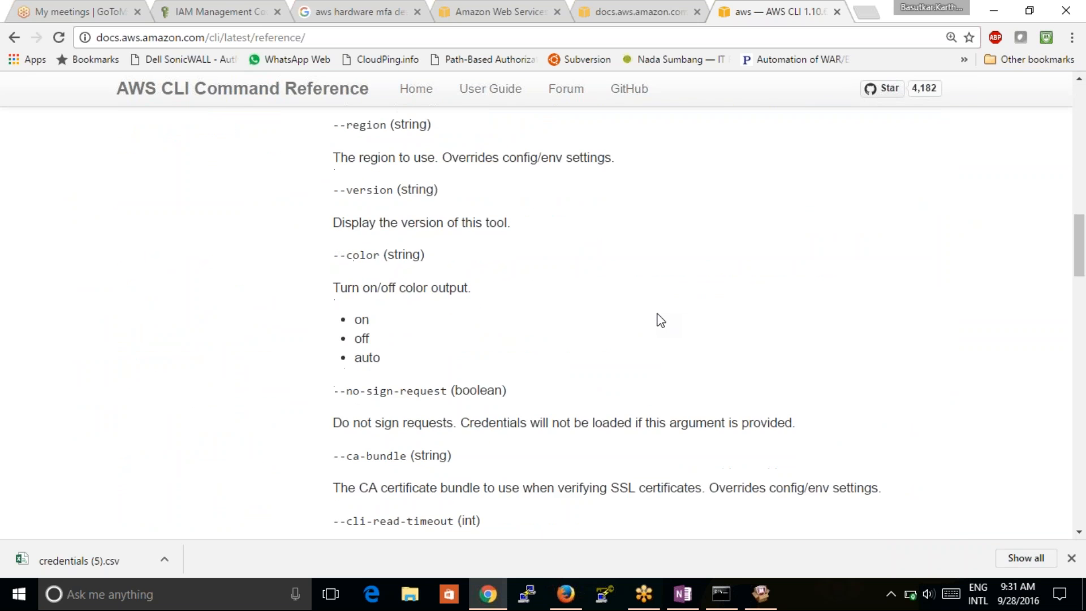
{"action": "scroll", "coordinate": [660, 320], "scroll_direction": "down", "scroll_amount": 20}
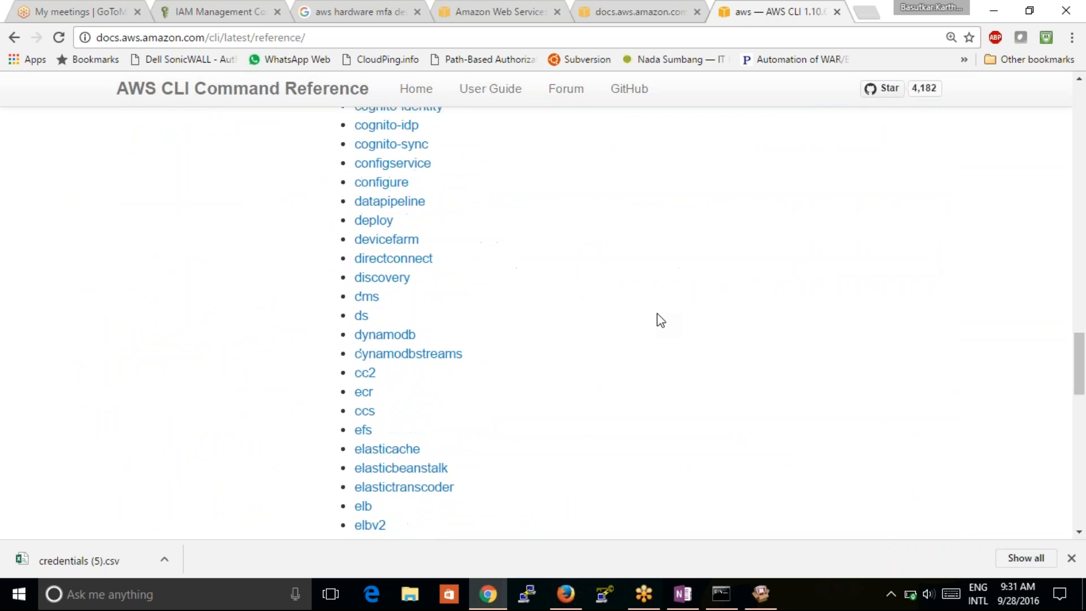
{"action": "scroll", "coordinate": [658, 319], "scroll_direction": "up", "scroll_amount": 9}
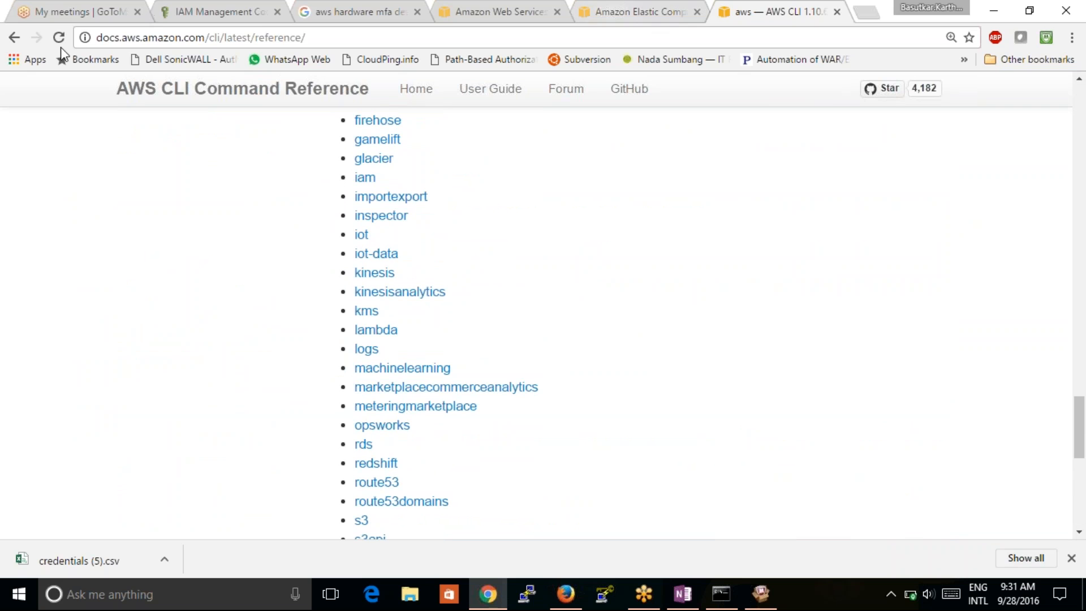
{"action": "left_click", "coordinate": [14, 37]}
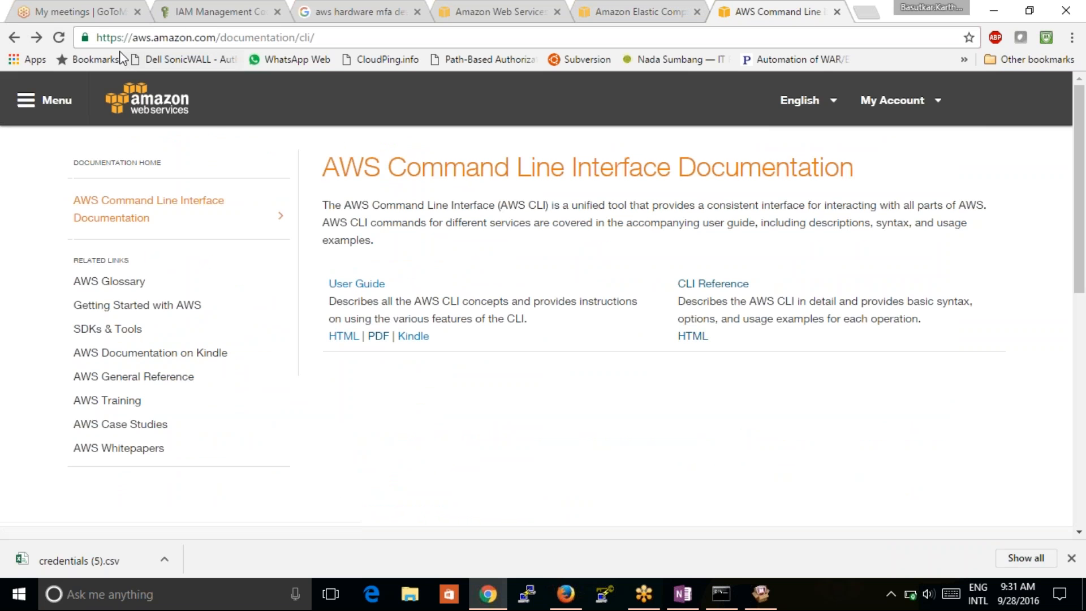
- Back on the results, add 'instances launch support' to the query and search again
{"action": "left_click", "coordinate": [14, 36]}
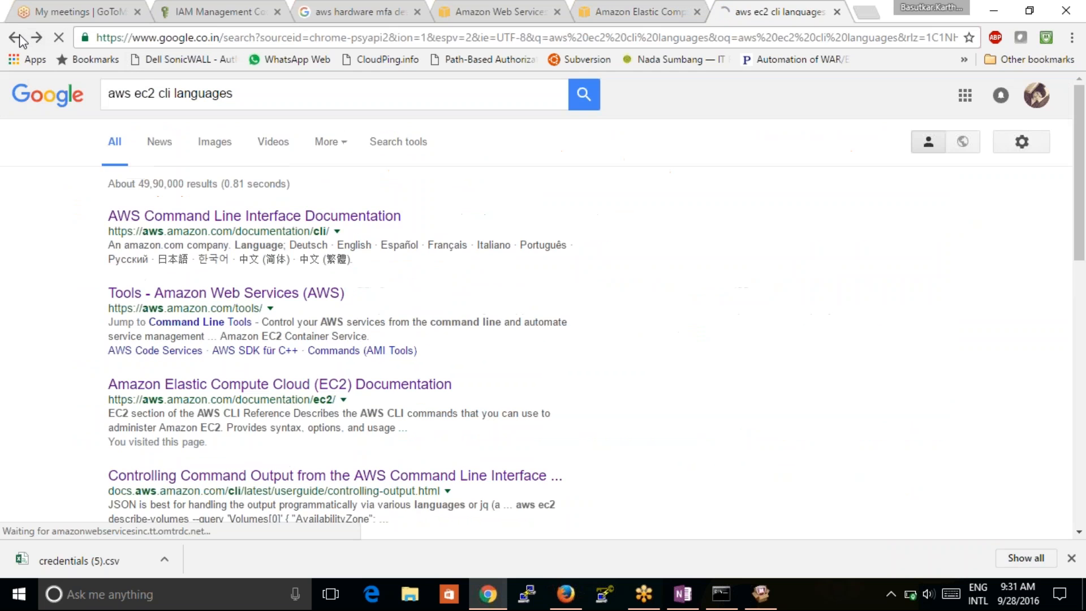
{"action": "left_click", "coordinate": [161, 95]}
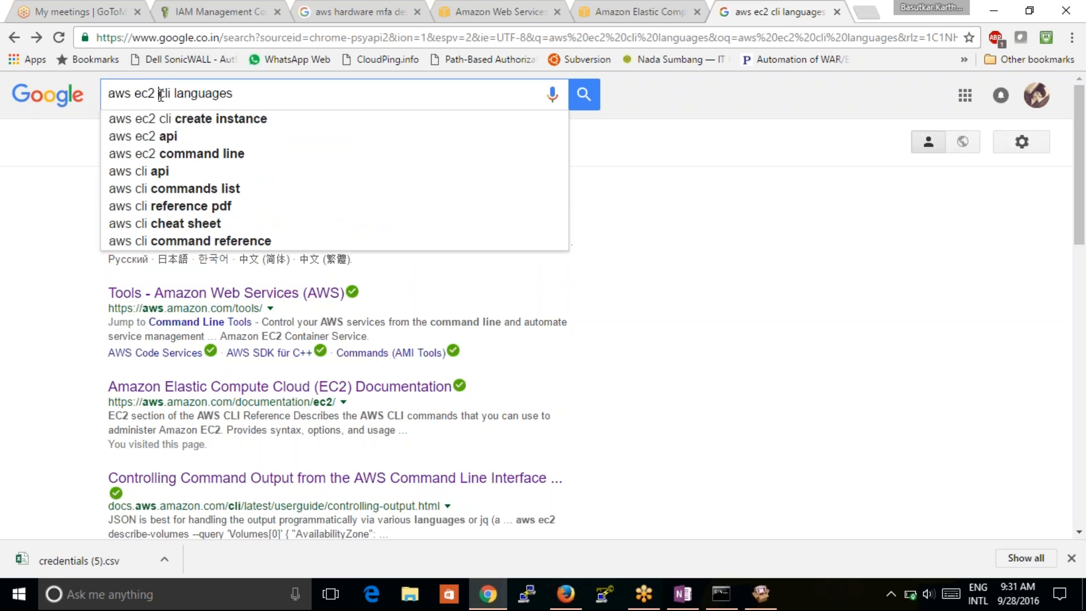
{"action": "type", "text": "instanc"}
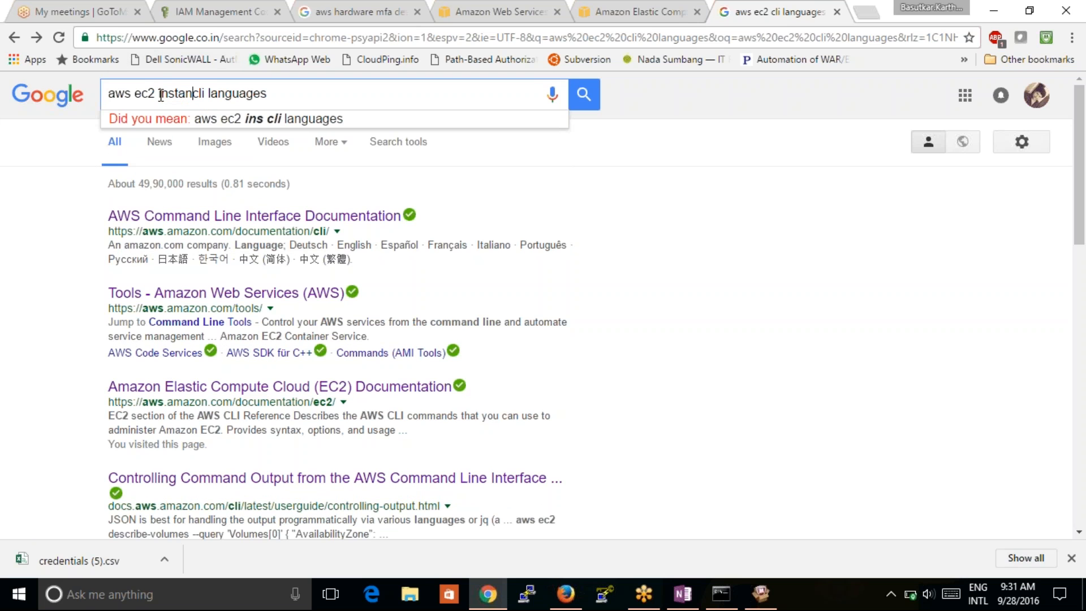
{"action": "type", "text": "es laun"}
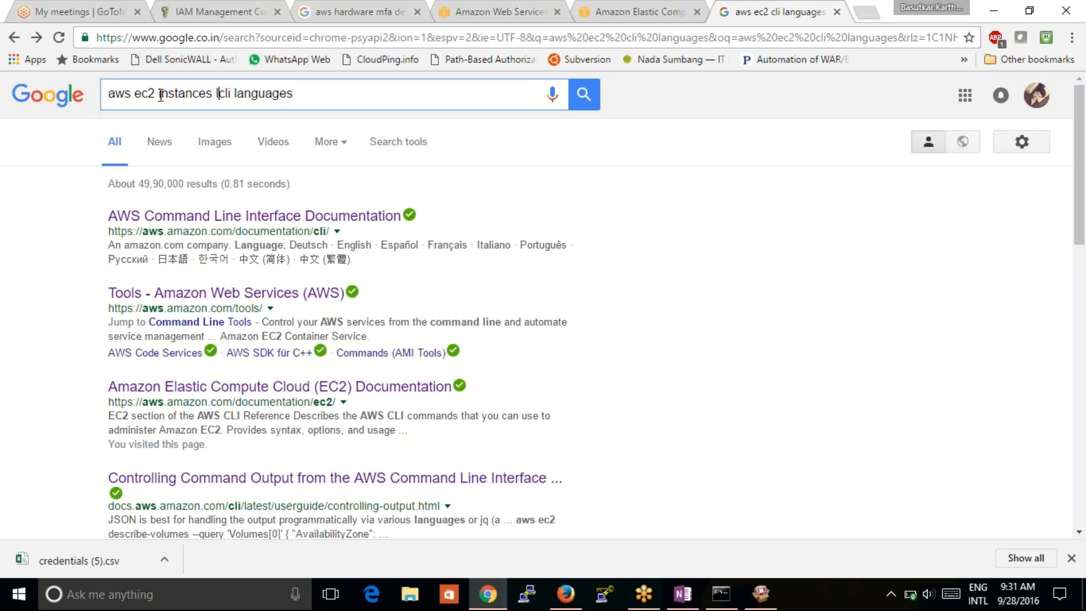
{"action": "type", "text": "ch "}
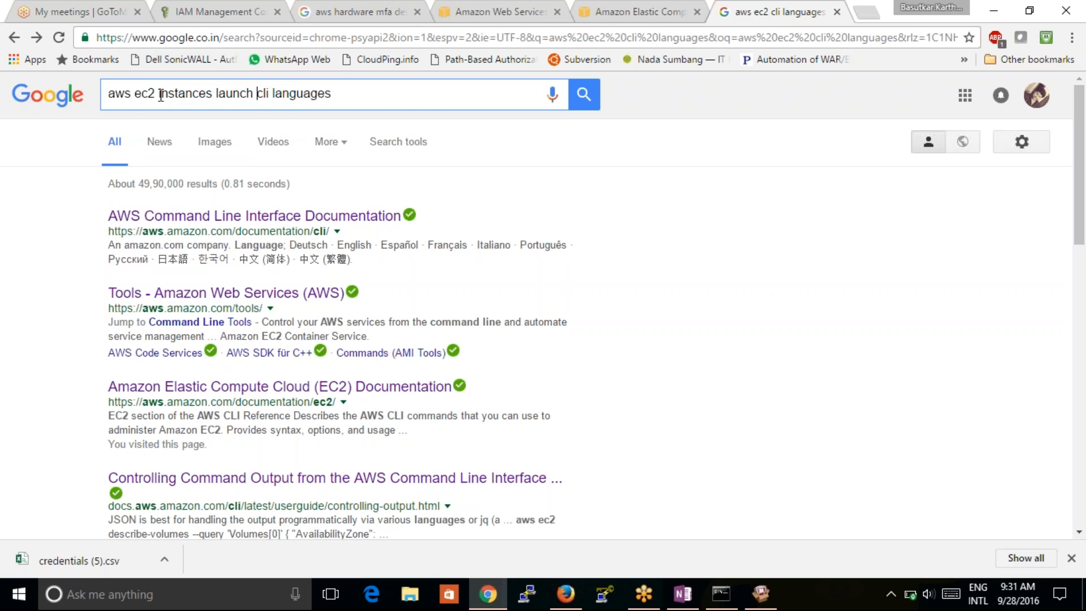
{"action": "type", "text": "support"}
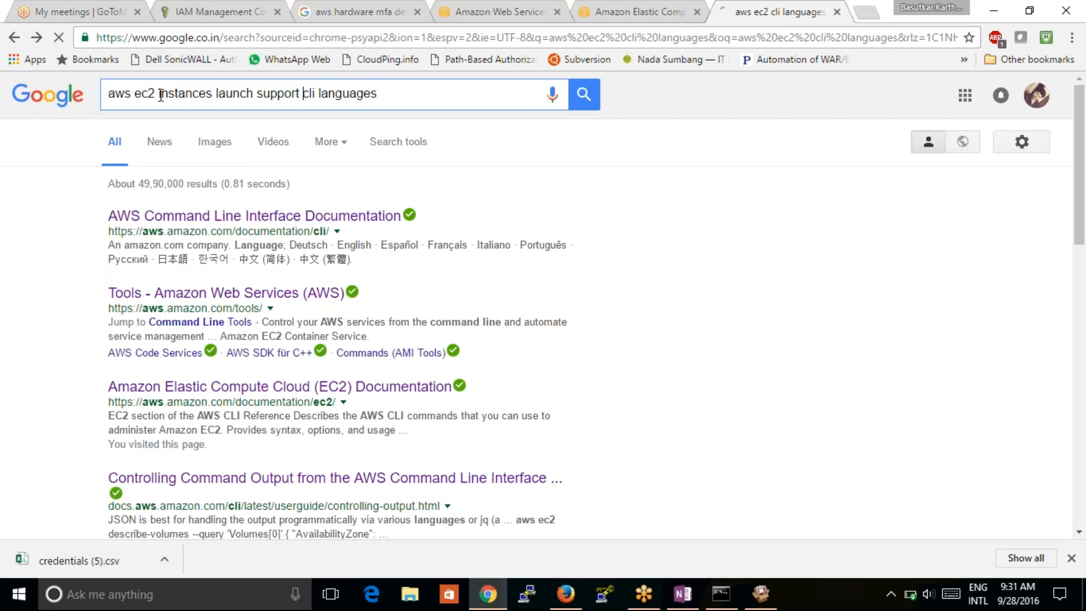
{"action": "key", "text": "Return"}
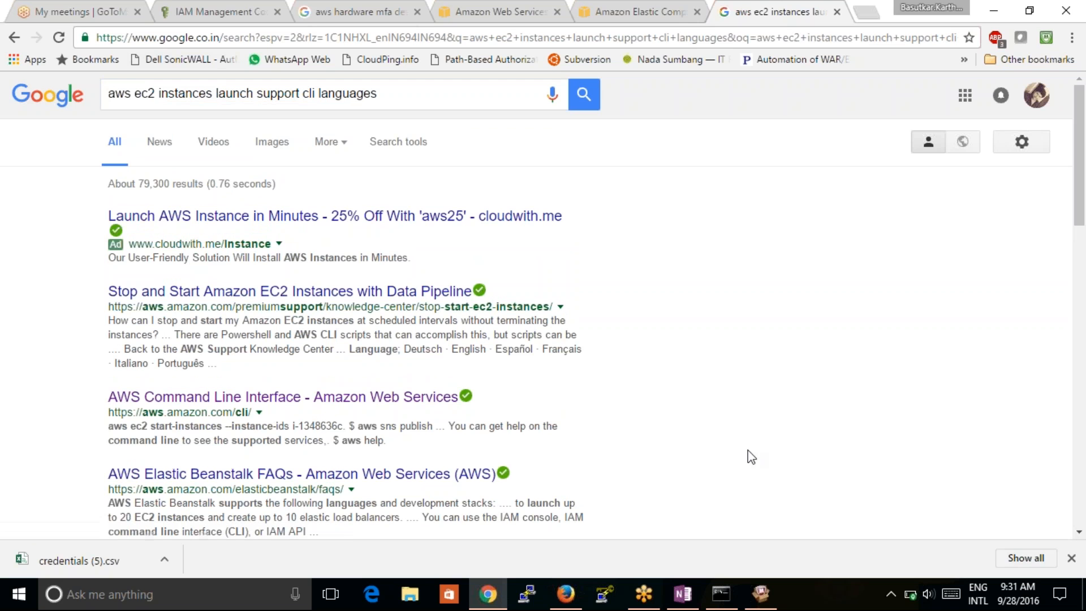
- Replace the query with 'what programming language aws supports cli mode' and search
{"action": "triple_click", "coordinate": [387, 95]}
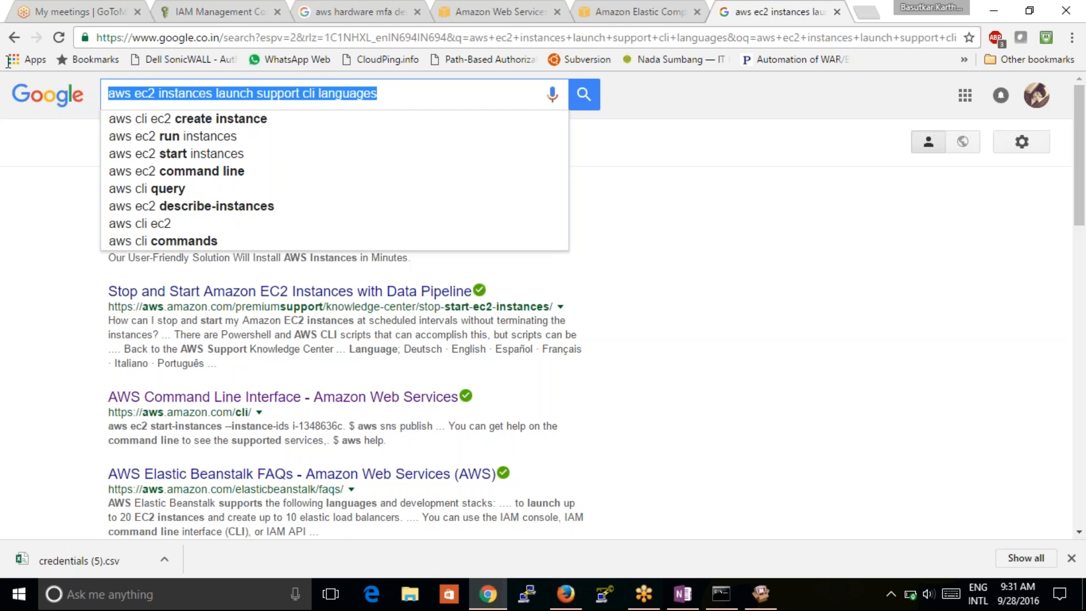
{"action": "type", "text": "what"}
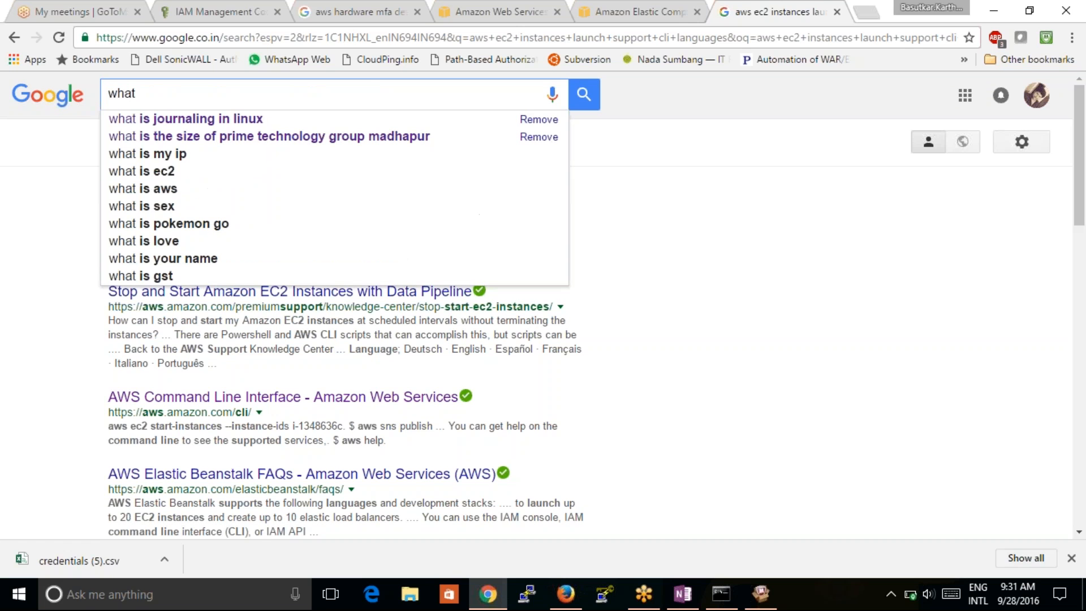
{"action": "type", "text": " langa"}
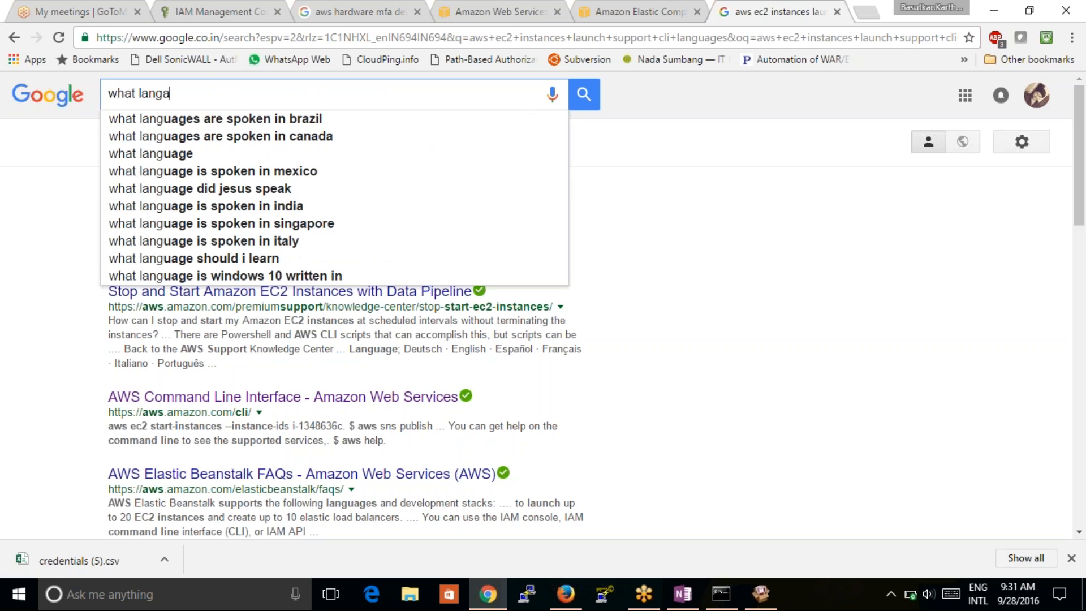
{"action": "type", "text": "g"}
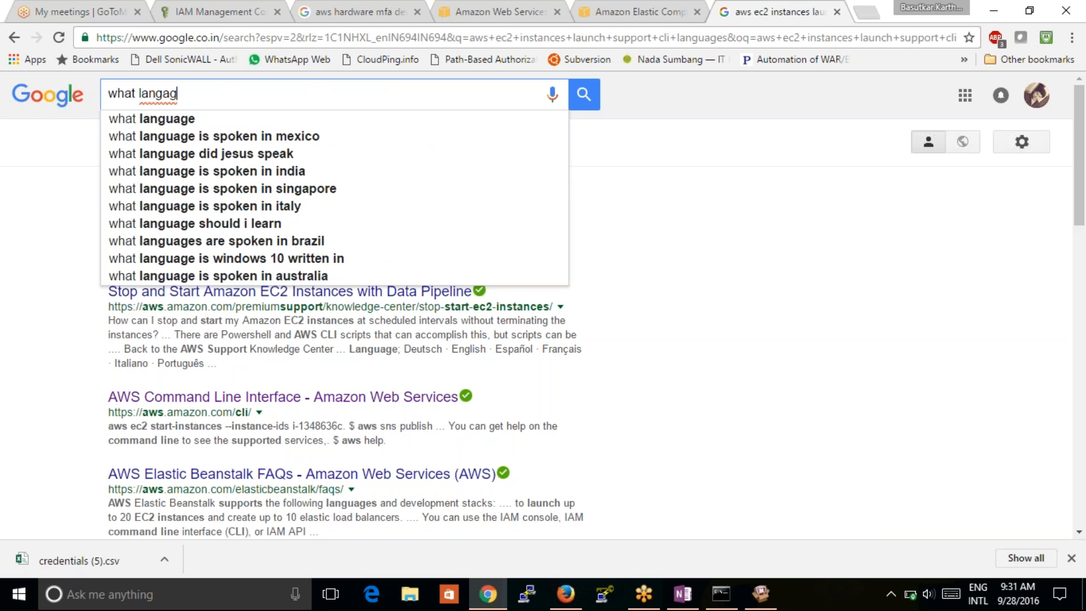
{"action": "key", "text": "Down"}
{"action": "type", "text": "aws"}
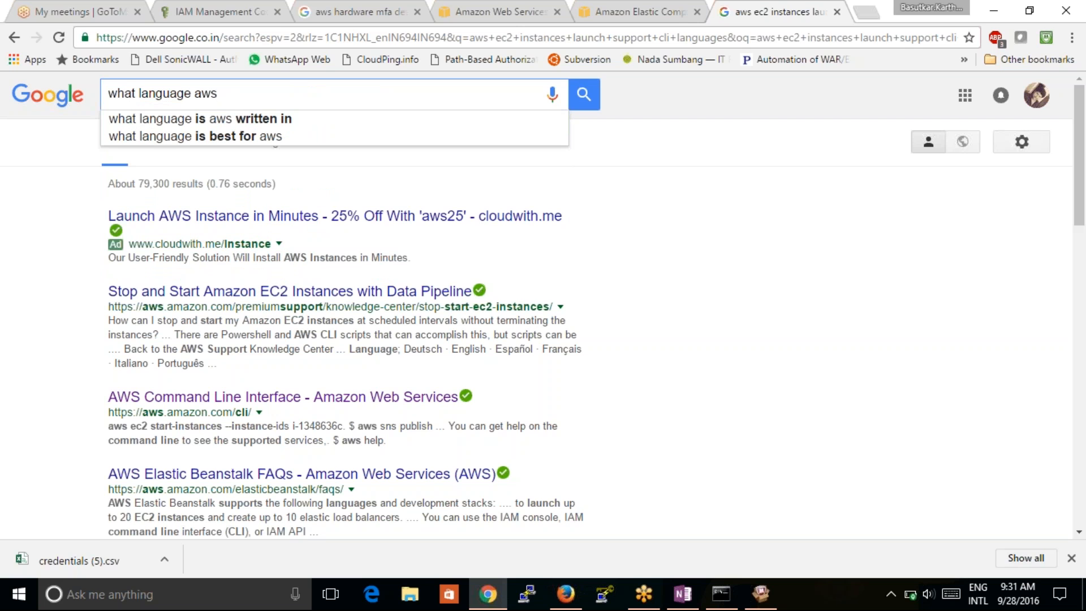
{"action": "key", "text": "BackSpace"}
{"action": "left_click", "coordinate": [139, 94]}
{"action": "type", "text": "pro"}
{"action": "type", "text": "gramming"}
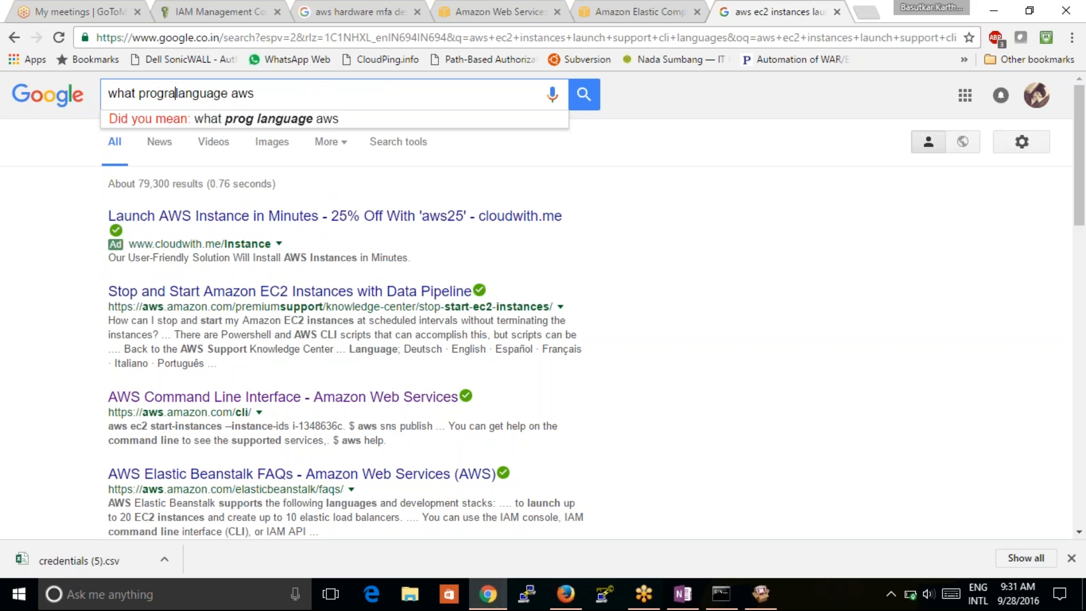
{"action": "key", "text": "Right"}
{"action": "key", "text": "Right"}
{"action": "key", "text": "Right"}
{"action": "key", "text": "Right"}
{"action": "key", "text": "Right"}
{"action": "key", "text": "Right"}
{"action": "key", "text": "Right"}
{"action": "key", "text": "Right"}
{"action": "key", "text": "Right"}
{"action": "key", "text": "Right"}
{"action": "key", "text": "Right"}
{"action": "key", "text": "Right"}
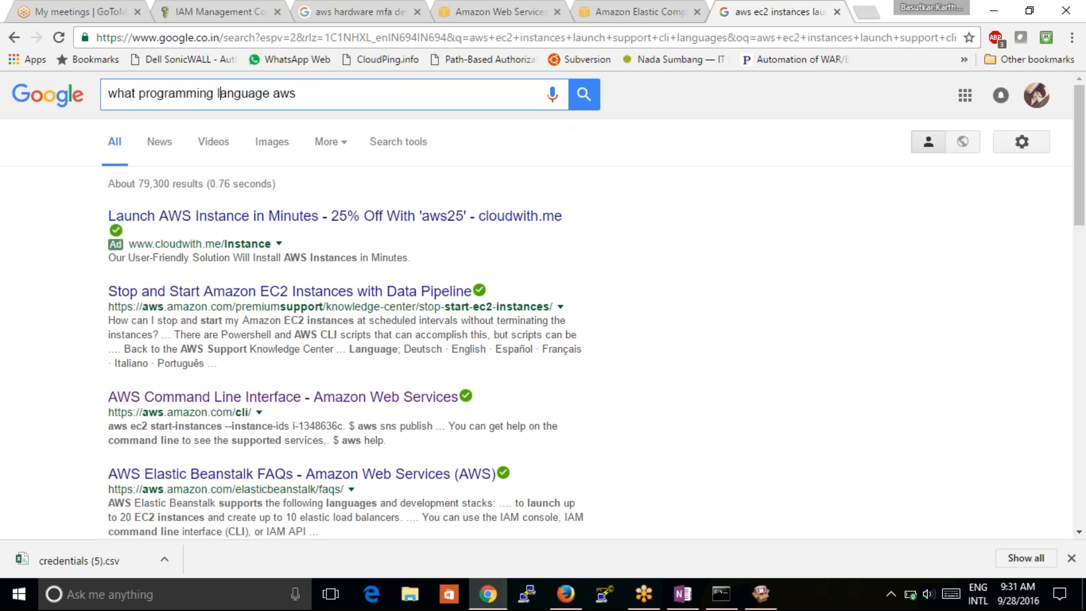
{"action": "type", "text": "supports cli mode"}
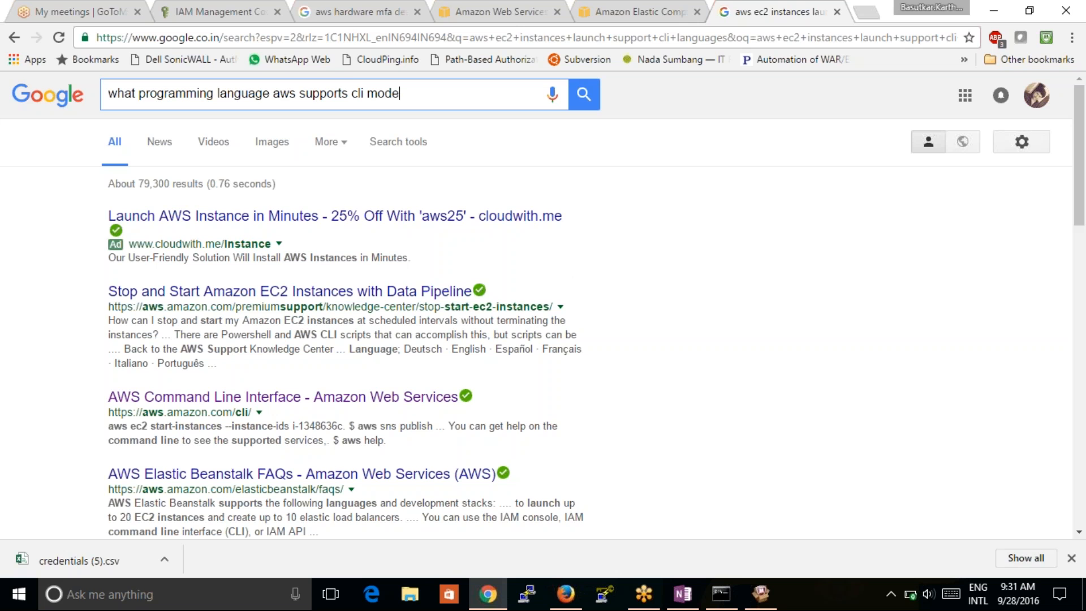
{"action": "key", "text": "Return"}
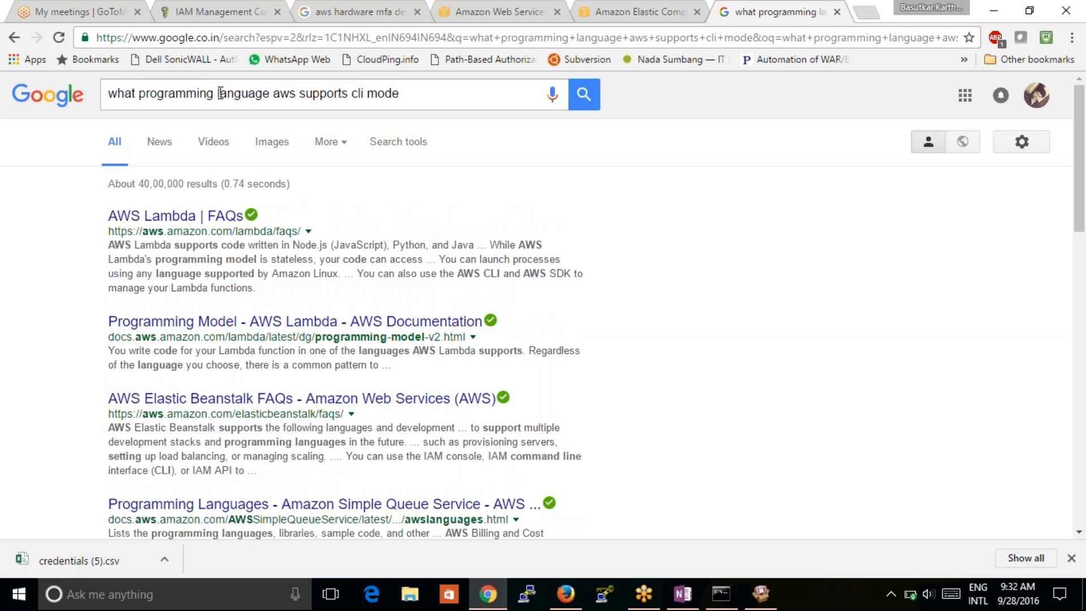
- Change the query to start with 'list all', search, and open the Tools - Amazon Web Services result
{"action": "left_click", "coordinate": [132, 92]}
{"action": "key", "text": "BackSpace"}
{"action": "key", "text": "BackSpace"}
{"action": "key", "text": "BackSpace"}
{"action": "key", "text": "BackSpace"}
{"action": "type", "text": "list"}
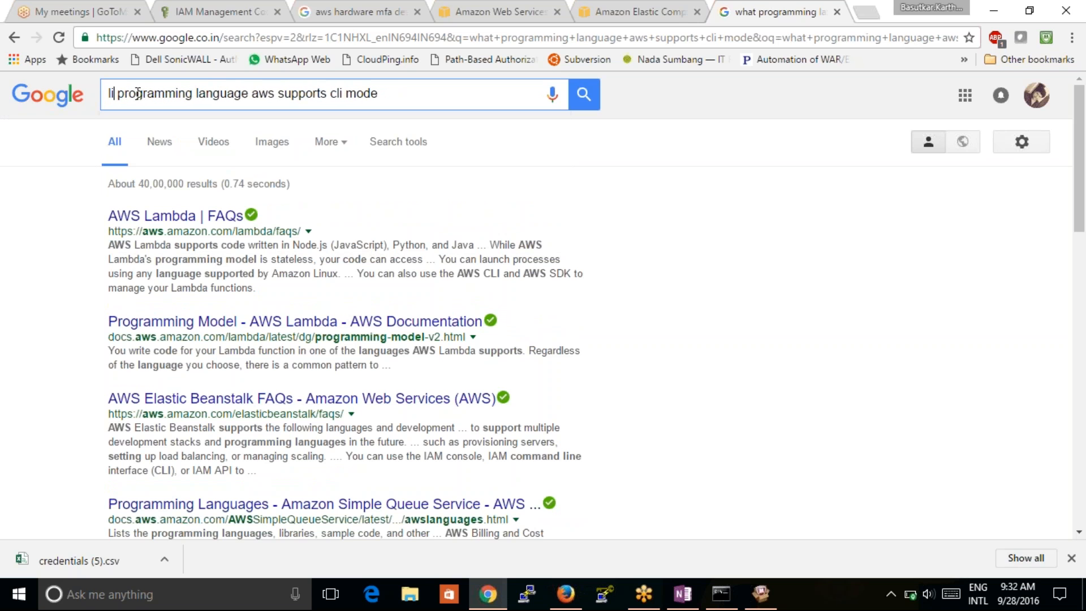
{"action": "type", "text": "all"}
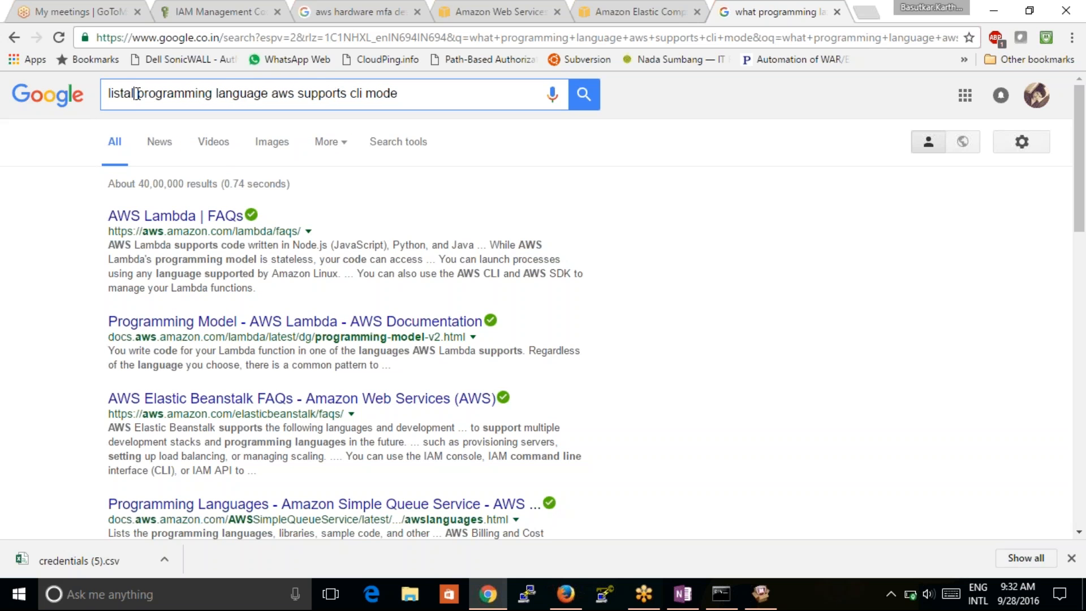
{"action": "key", "text": "Return"}
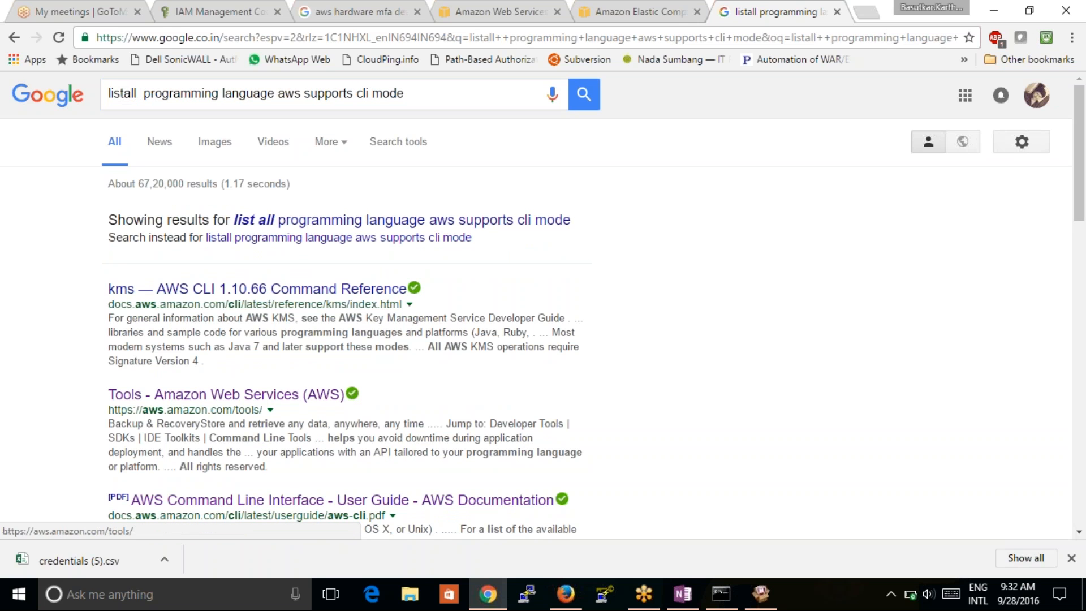
{"action": "left_click", "coordinate": [281, 404]}
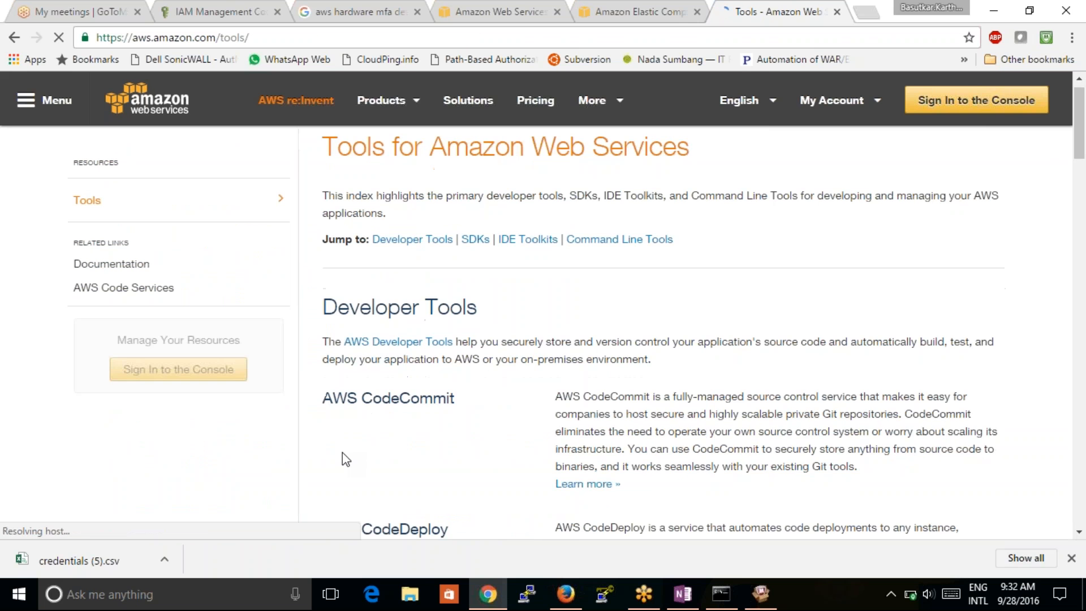
- Scroll through Developer Tools, SDKs, IDE Toolkits and Command Line Tools, settling on the SDKs list
{"action": "scroll", "coordinate": [342, 458], "scroll_direction": "down", "scroll_amount": 7}
{"action": "scroll", "coordinate": [342, 457], "scroll_direction": "down", "scroll_amount": 7}
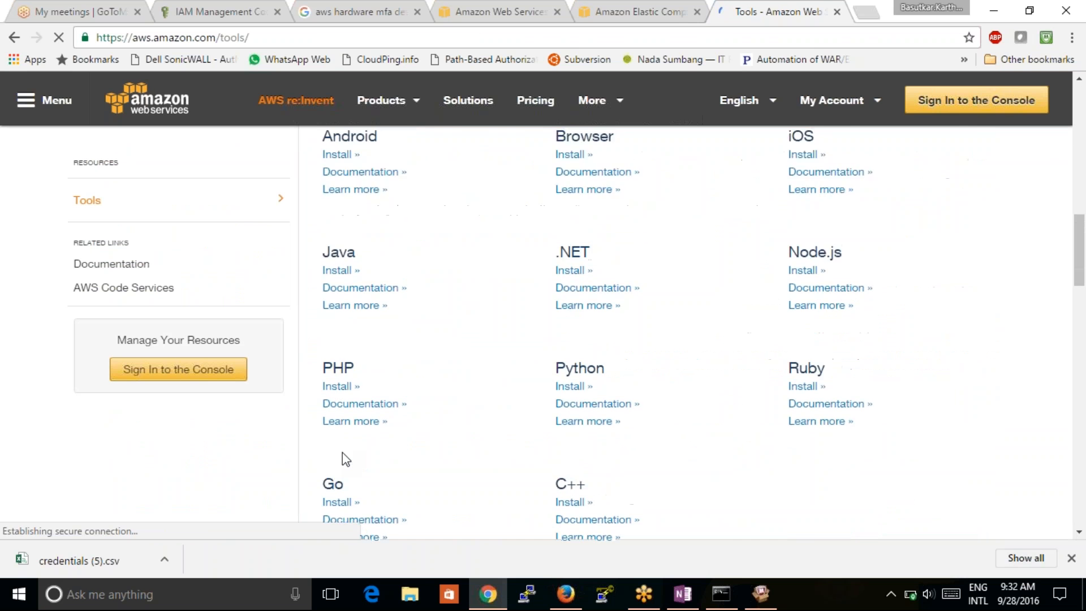
{"action": "scroll", "coordinate": [342, 456], "scroll_direction": "up", "scroll_amount": 3}
{"action": "scroll", "coordinate": [342, 453], "scroll_direction": "up", "scroll_amount": 8}
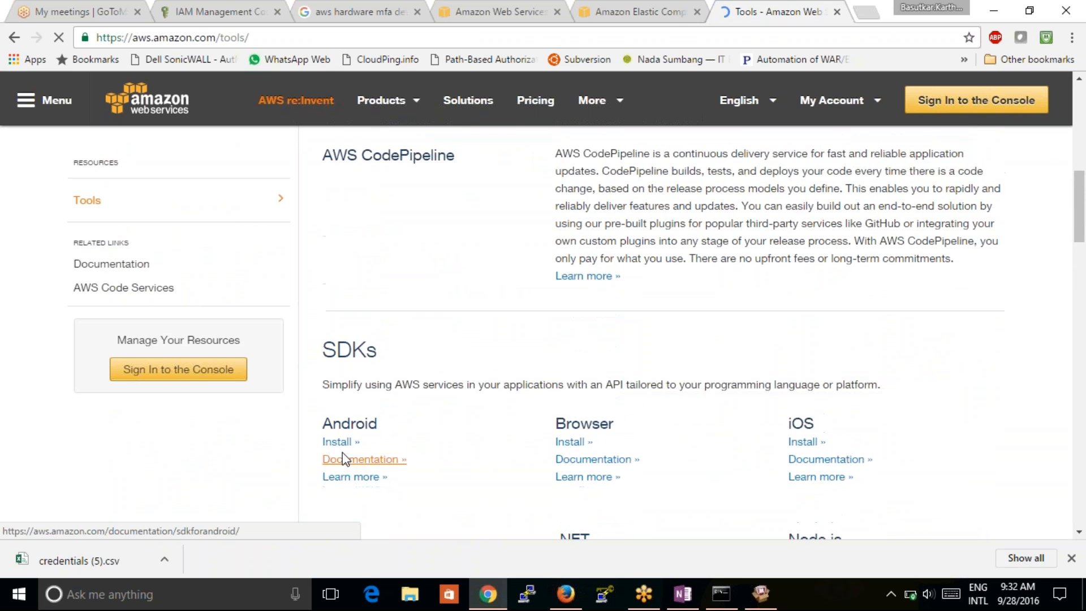
{"action": "scroll", "coordinate": [345, 458], "scroll_direction": "down", "scroll_amount": 10}
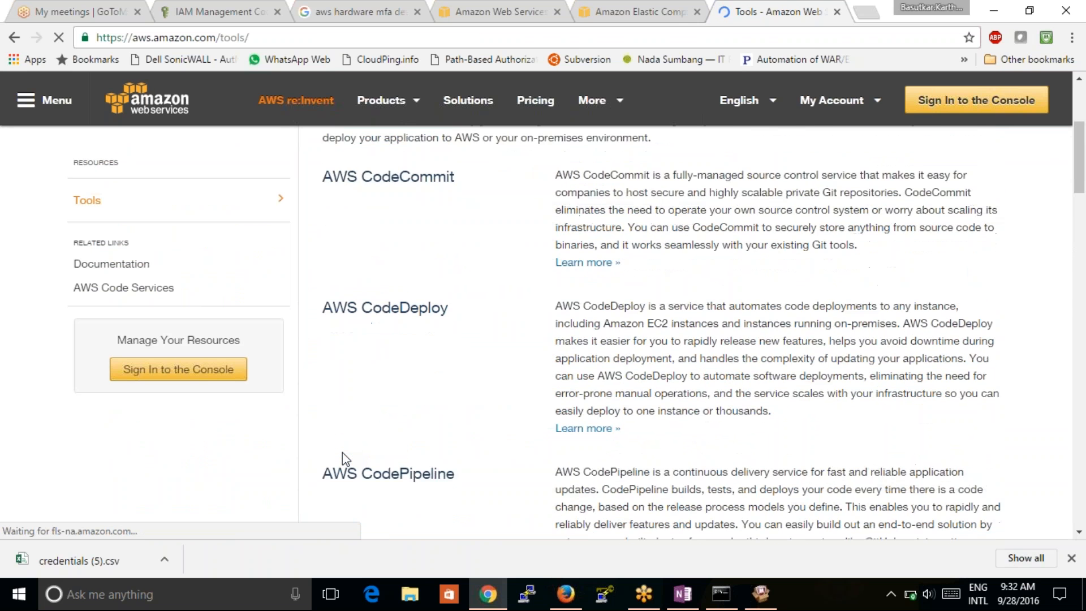
{"action": "scroll", "coordinate": [343, 457], "scroll_direction": "down", "scroll_amount": 5}
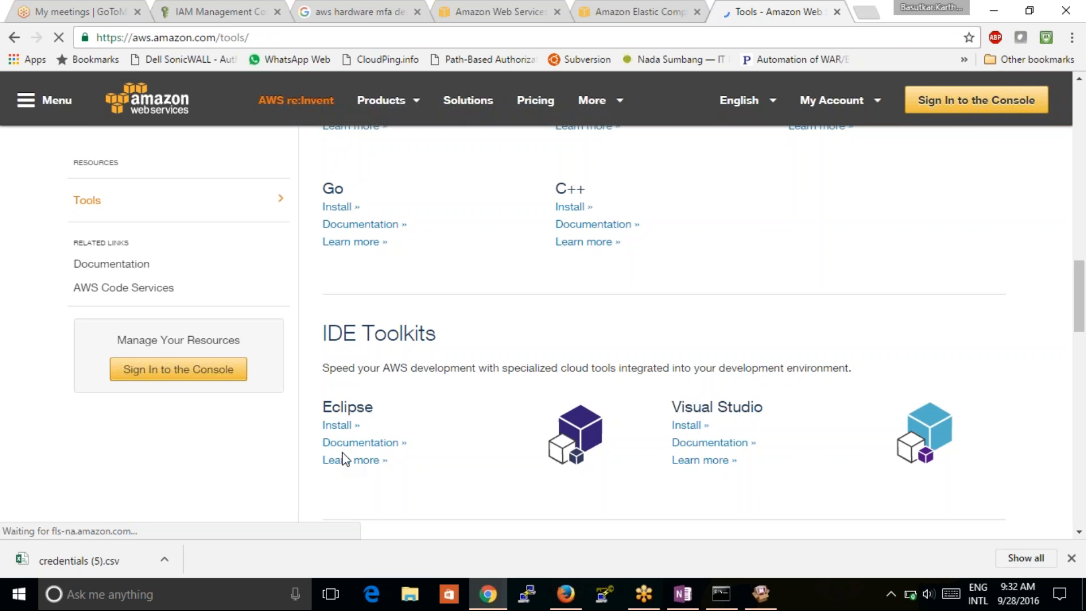
{"action": "scroll", "coordinate": [344, 458], "scroll_direction": "down", "scroll_amount": 6}
{"action": "scroll", "coordinate": [343, 457], "scroll_direction": "down", "scroll_amount": 3}
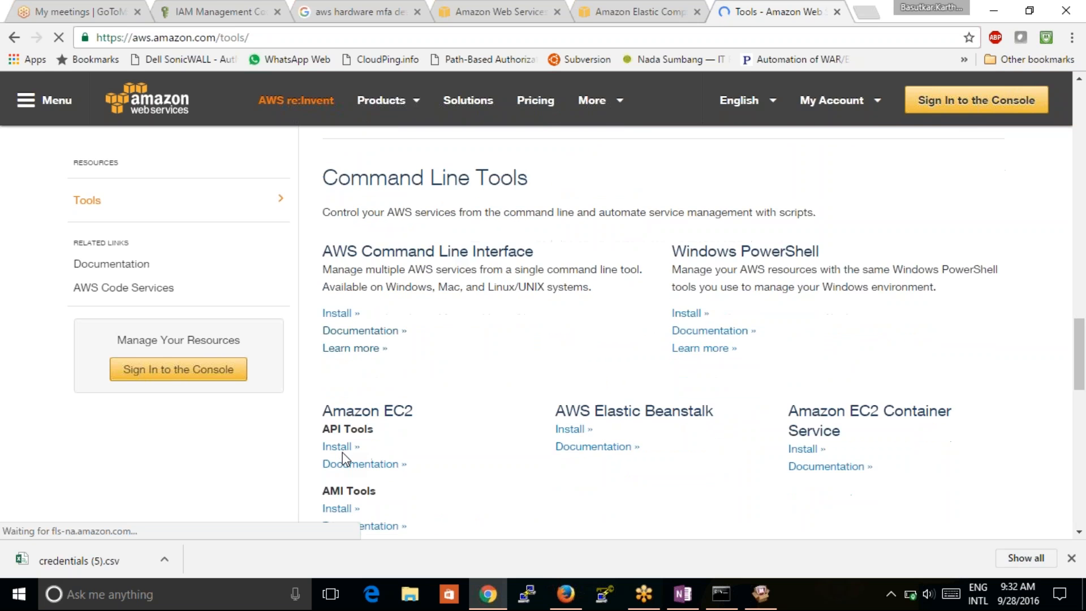
{"action": "scroll", "coordinate": [342, 456], "scroll_direction": "down", "scroll_amount": 5}
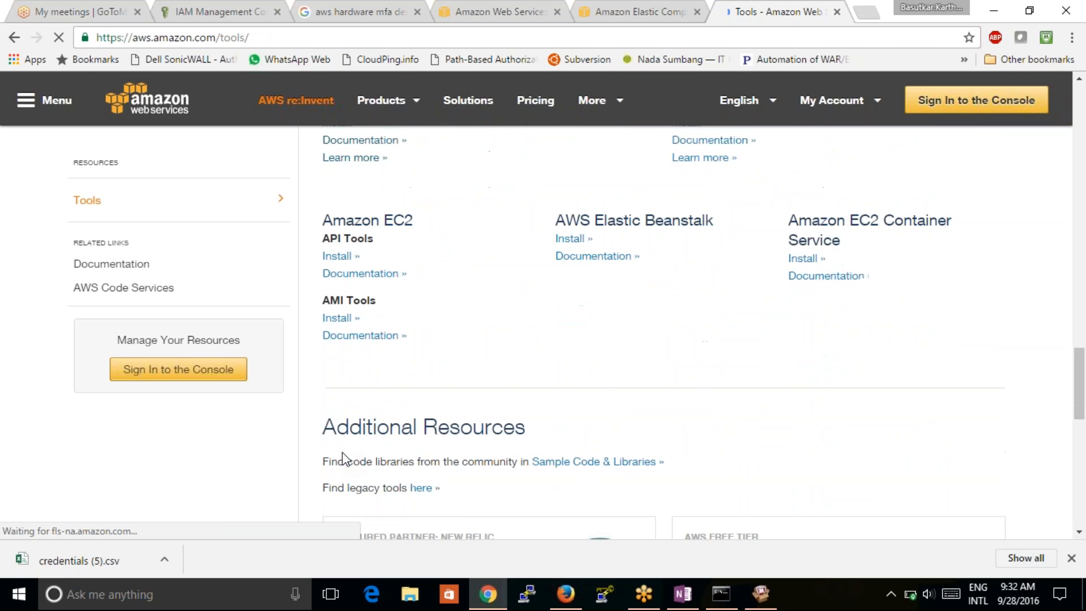
{"action": "scroll", "coordinate": [342, 457], "scroll_direction": "down", "scroll_amount": 6}
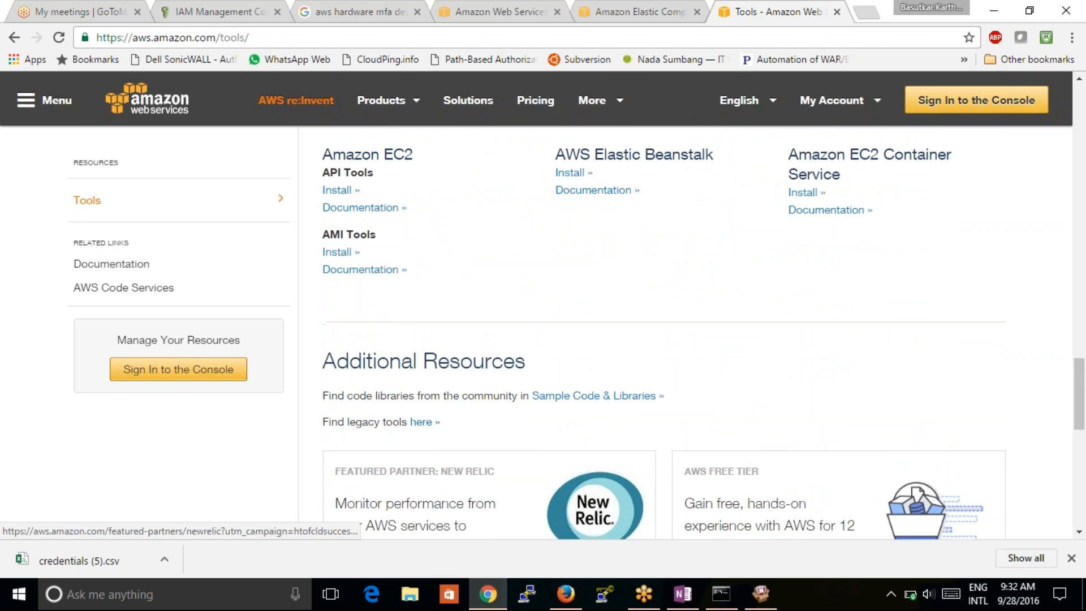
{"action": "scroll", "coordinate": [342, 456], "scroll_direction": "up", "scroll_amount": 20}
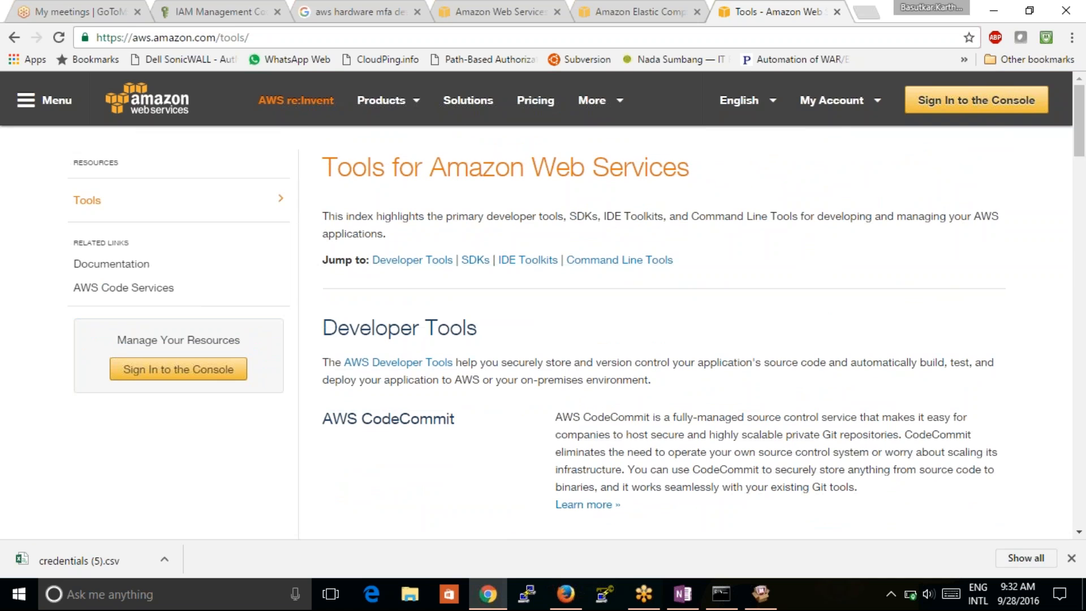
{"action": "scroll", "coordinate": [691, 310], "scroll_direction": "down", "scroll_amount": 4}
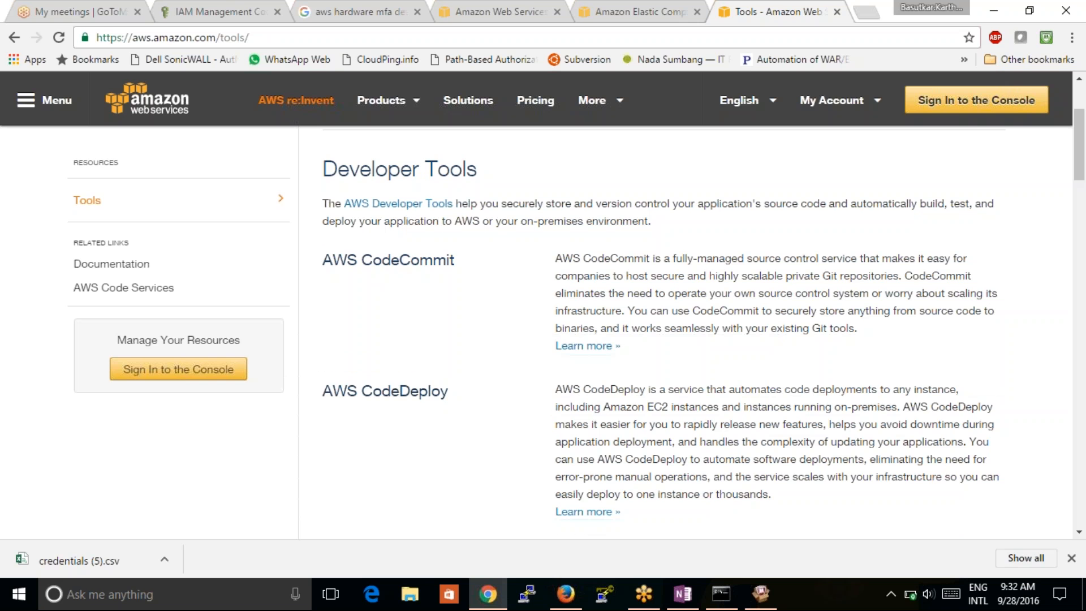
{"action": "scroll", "coordinate": [691, 324], "scroll_direction": "down", "scroll_amount": 6}
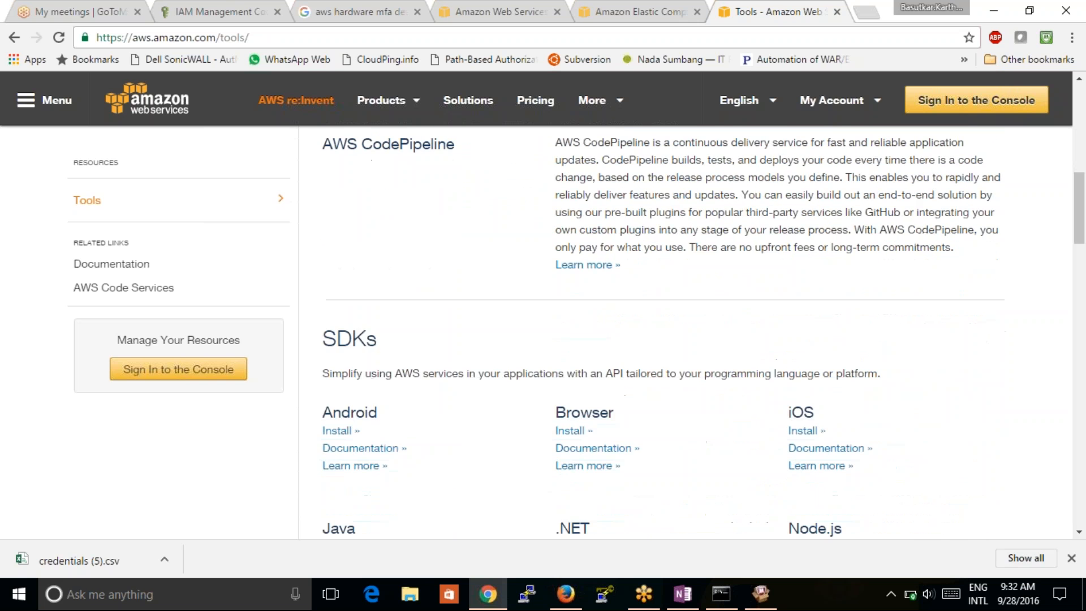
{"action": "scroll", "coordinate": [339, 450], "scroll_direction": "down", "scroll_amount": 2}
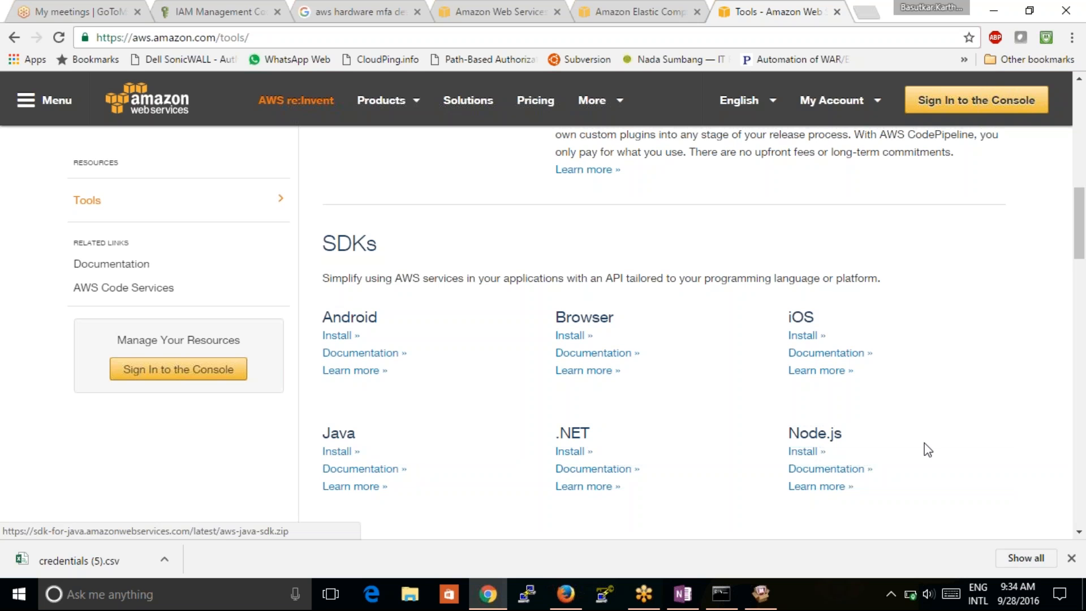
{"action": "left_click", "coordinate": [1080, 534]}
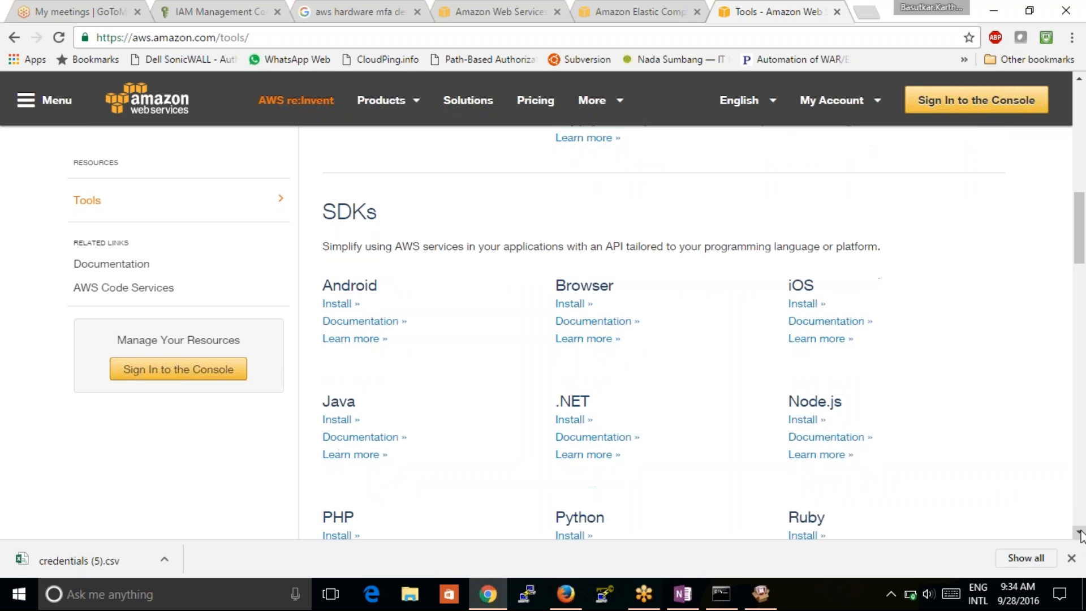
{"action": "left_click", "coordinate": [1079, 534]}
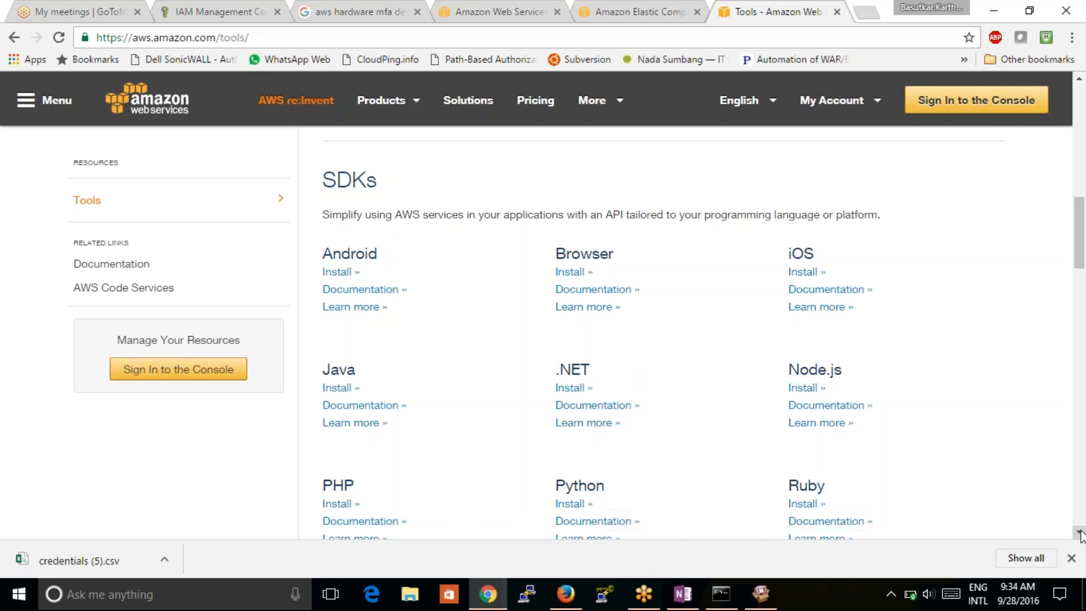
{"action": "scroll", "coordinate": [1080, 534], "scroll_direction": "down", "scroll_amount": 10}
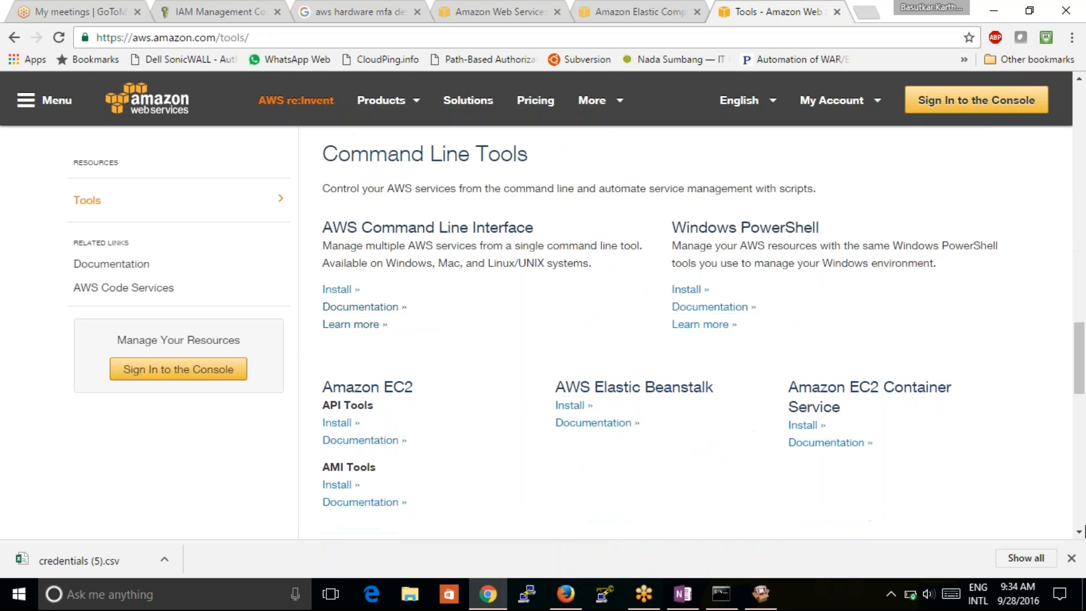
{"action": "scroll", "coordinate": [1079, 79], "scroll_direction": "up", "scroll_amount": 7}
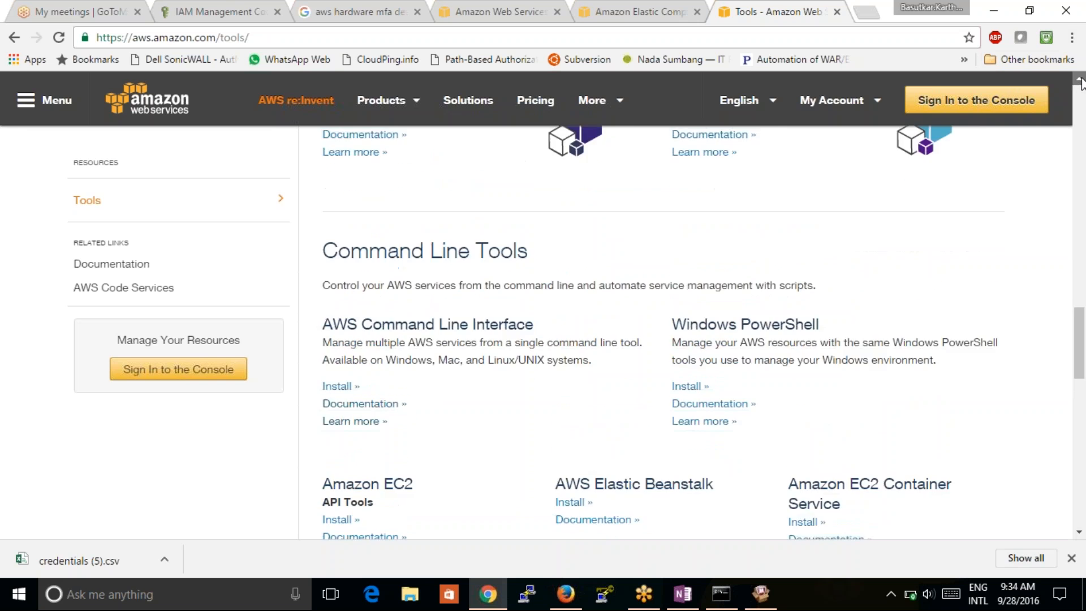
{"action": "scroll", "coordinate": [1080, 82], "scroll_direction": "up", "scroll_amount": 8}
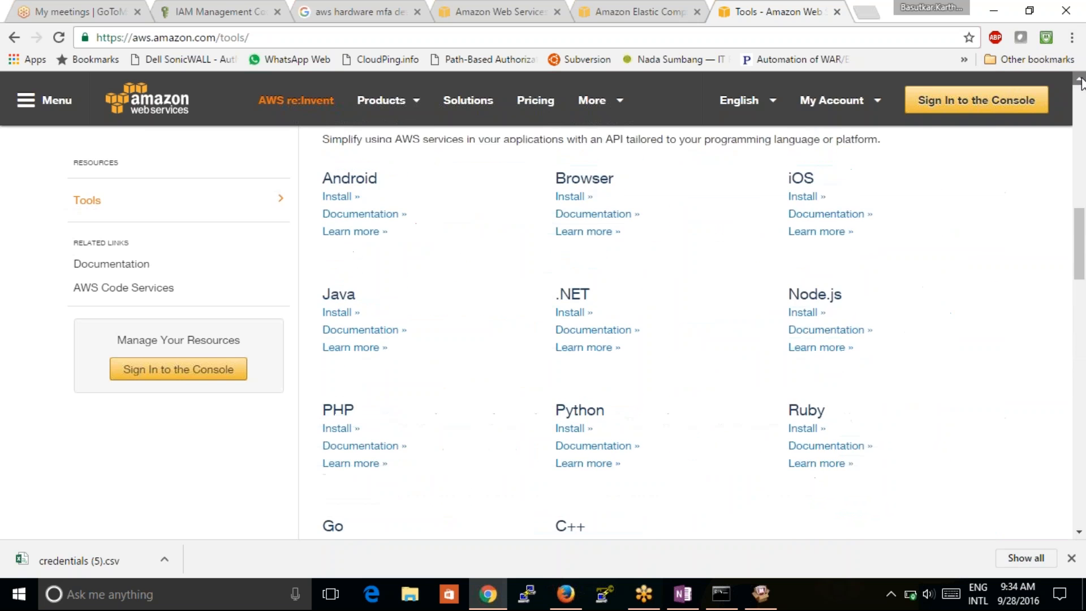
{"action": "scroll", "coordinate": [1080, 82], "scroll_direction": "up", "scroll_amount": 3}
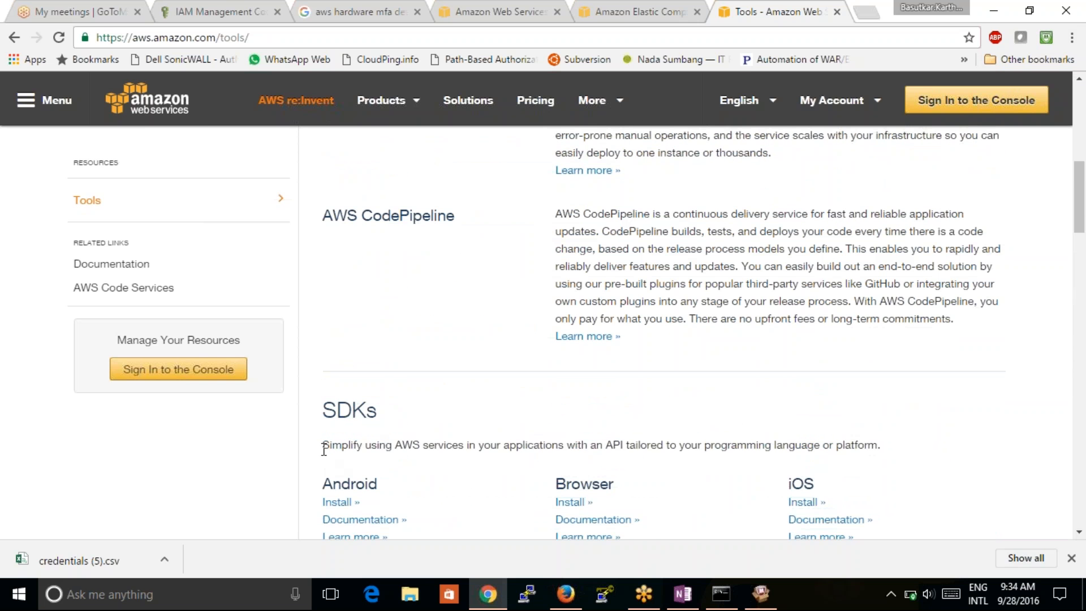
{"action": "left_click_drag", "start_coordinate": [322, 445], "coordinate": [668, 445]}
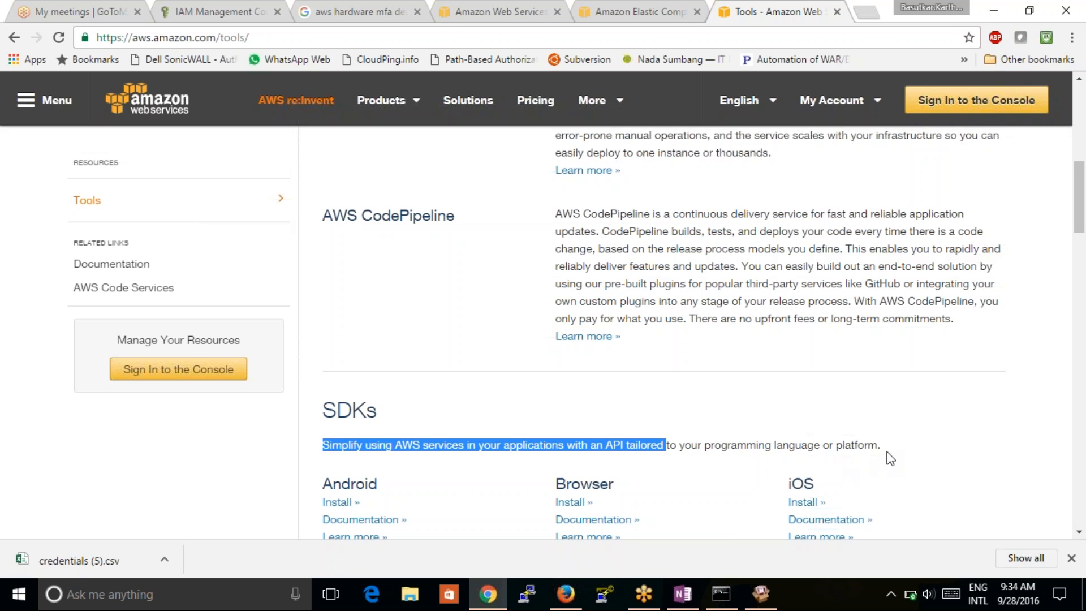
{"action": "left_click_drag", "start_coordinate": [891, 453], "coordinate": [691, 445]}
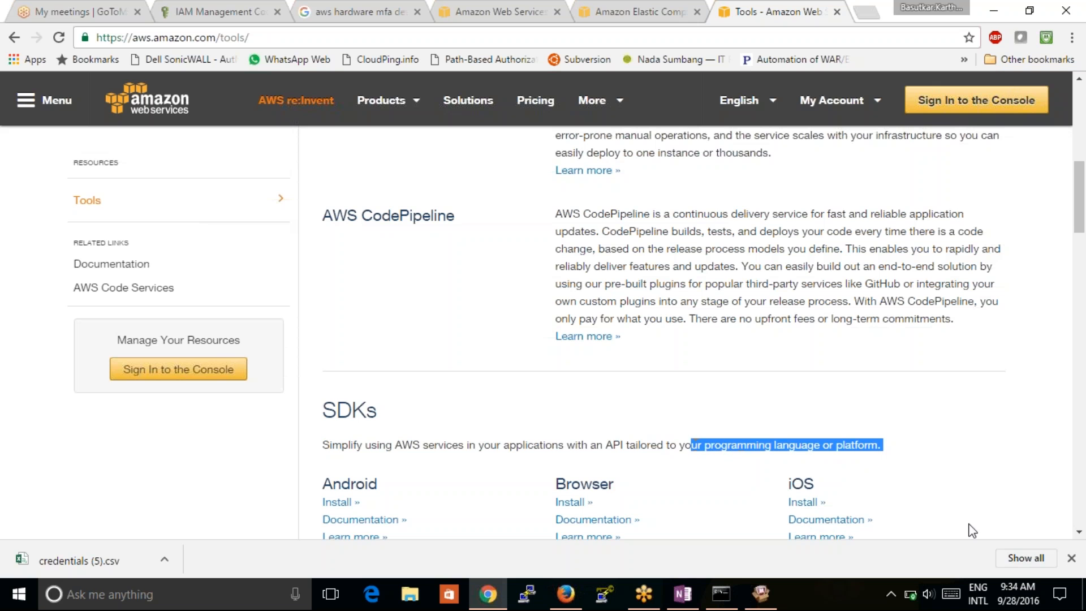
{"action": "left_click", "coordinate": [1079, 535]}
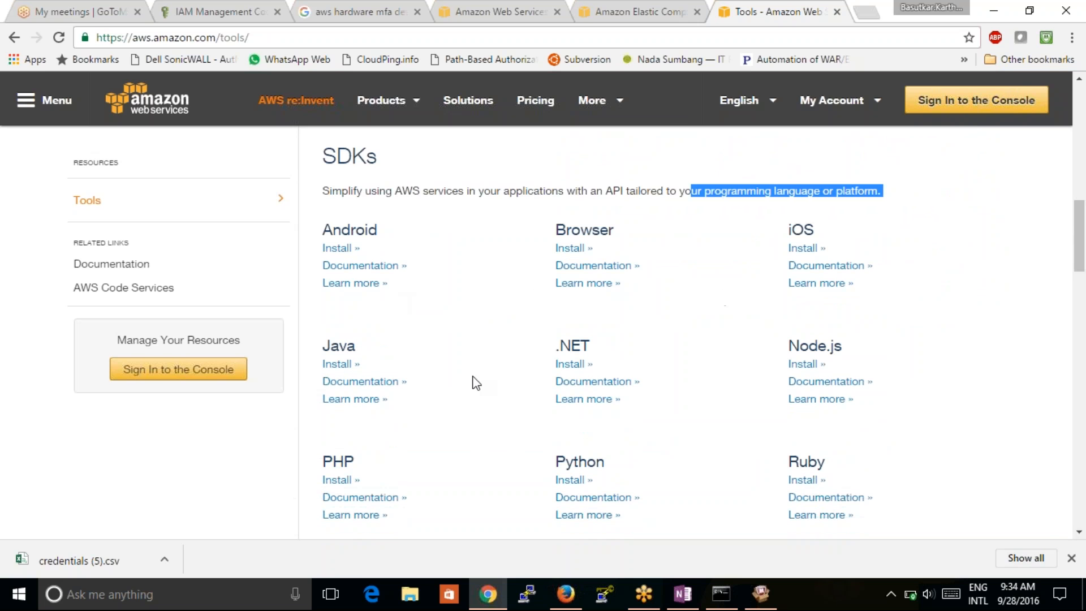
- Download aws-java-sdk-1.11.38.zip using the Java Install link in the SDKs section
{"action": "left_click", "coordinate": [342, 363]}
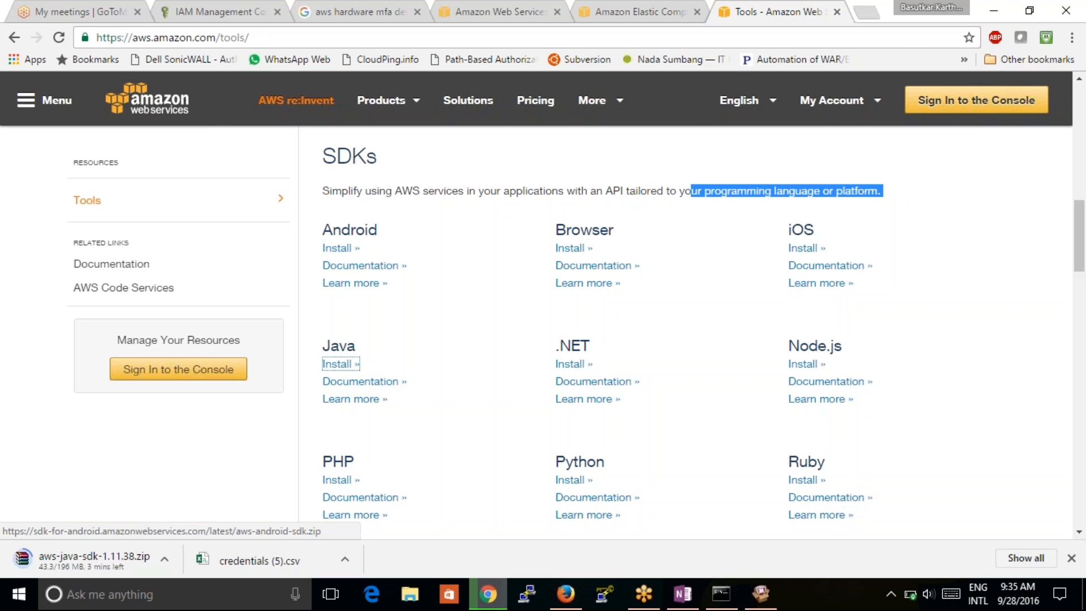
{"action": "left_click", "coordinate": [658, 17]}
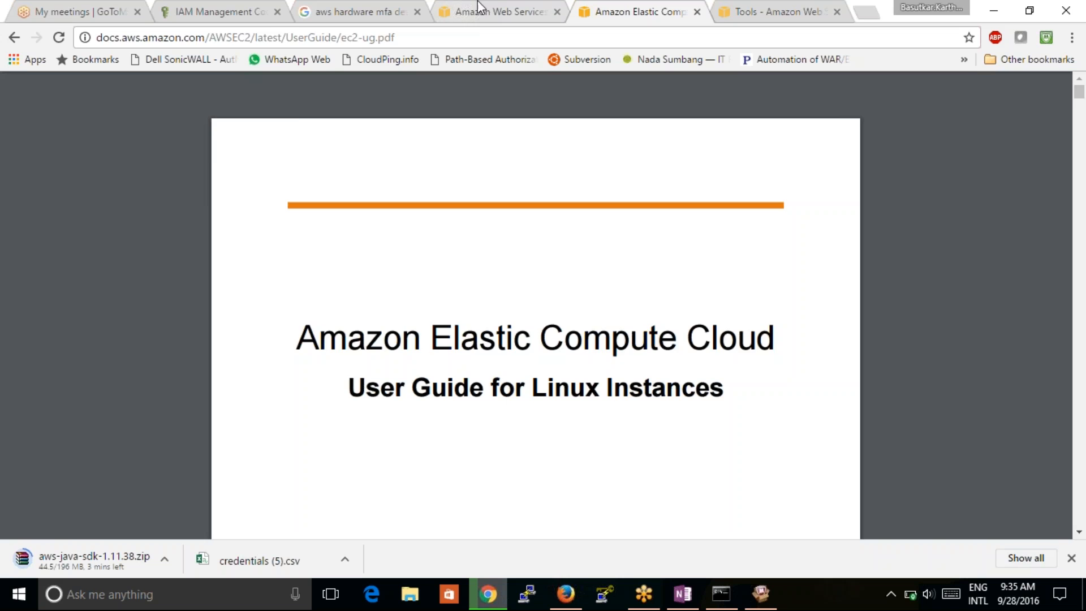
{"action": "left_click", "coordinate": [752, 16]}
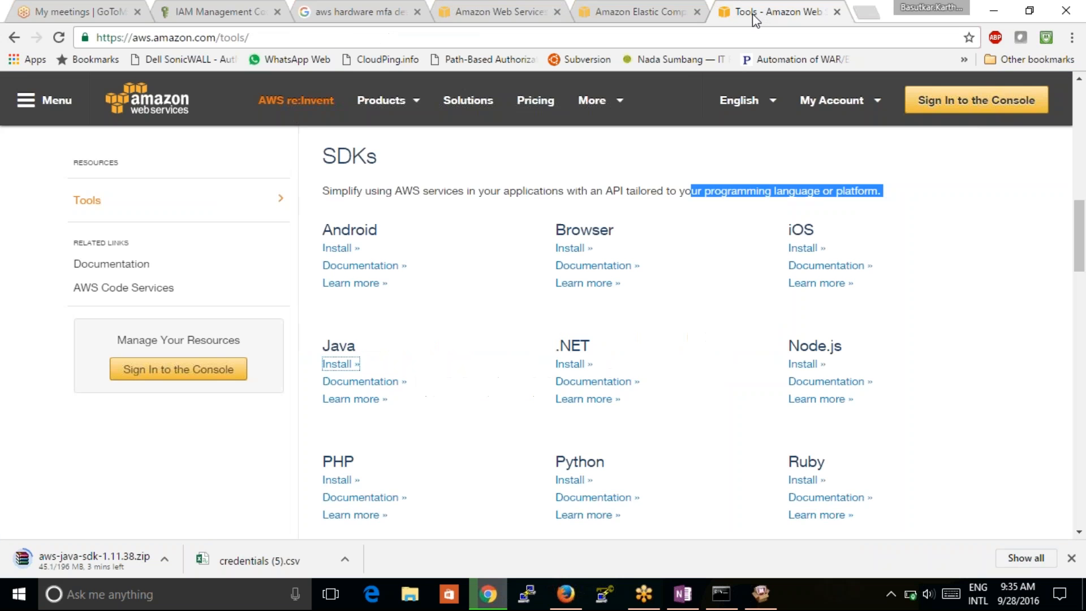
{"action": "left_click", "coordinate": [352, 366]}
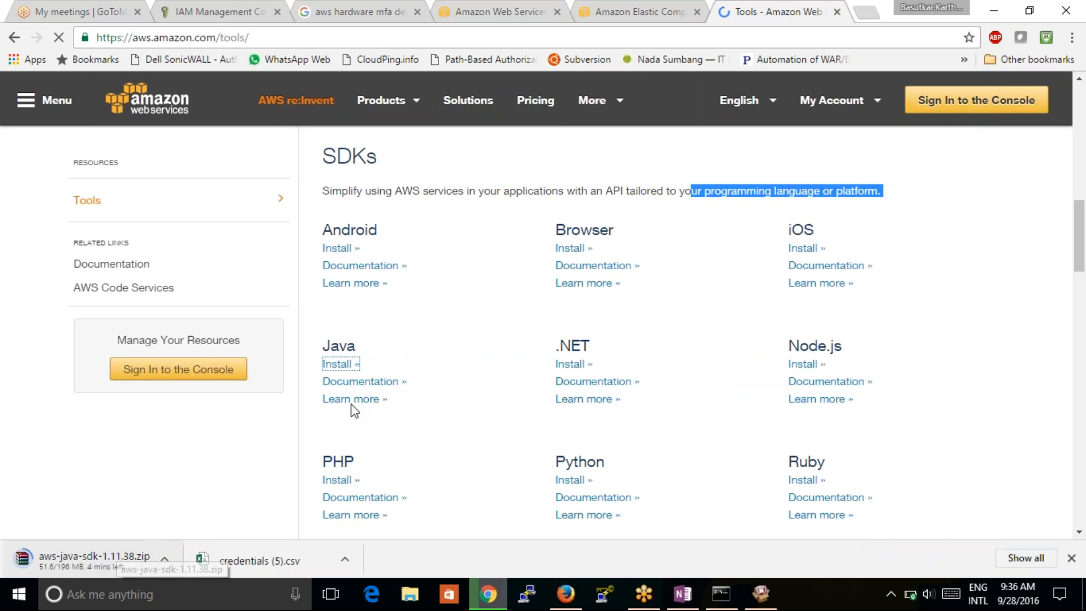
- Open the Java 'Documentation »' link and dismiss the Windows low-battery alert
{"action": "left_click", "coordinate": [366, 382]}
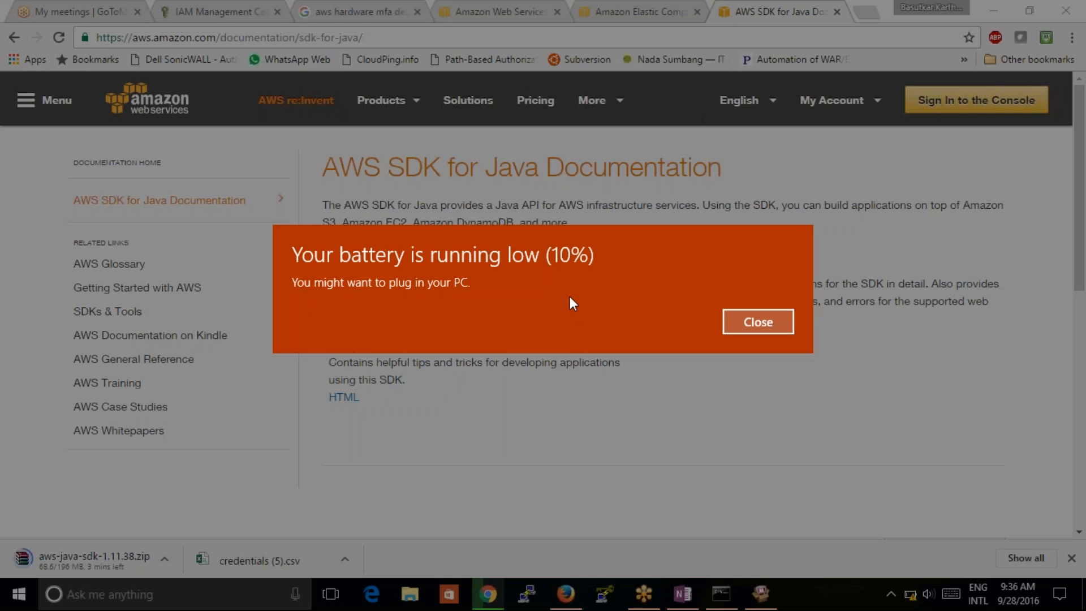
{"action": "left_click", "coordinate": [754, 321]}
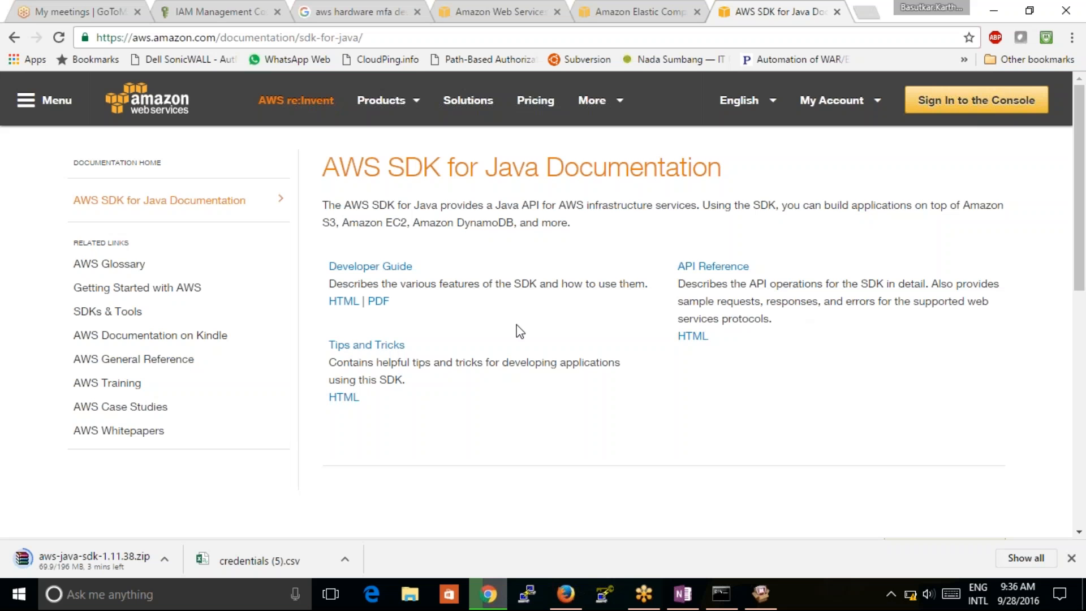
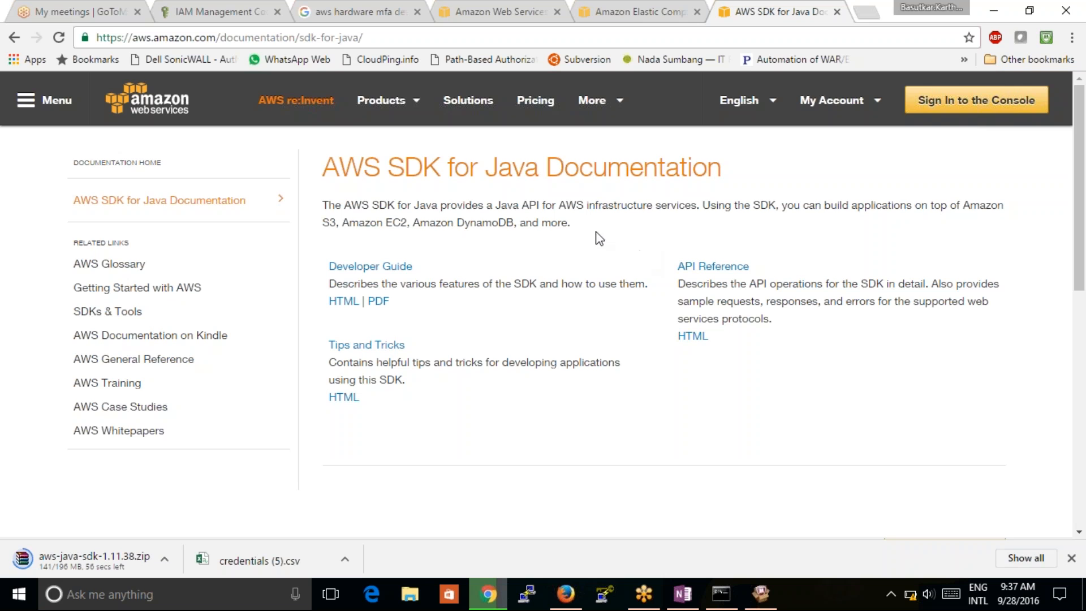
- Show the Amazon EC2 User Guide for Linux Instances PDF tab after a brief look at the AWS homepage
{"action": "left_click", "coordinate": [648, 10]}
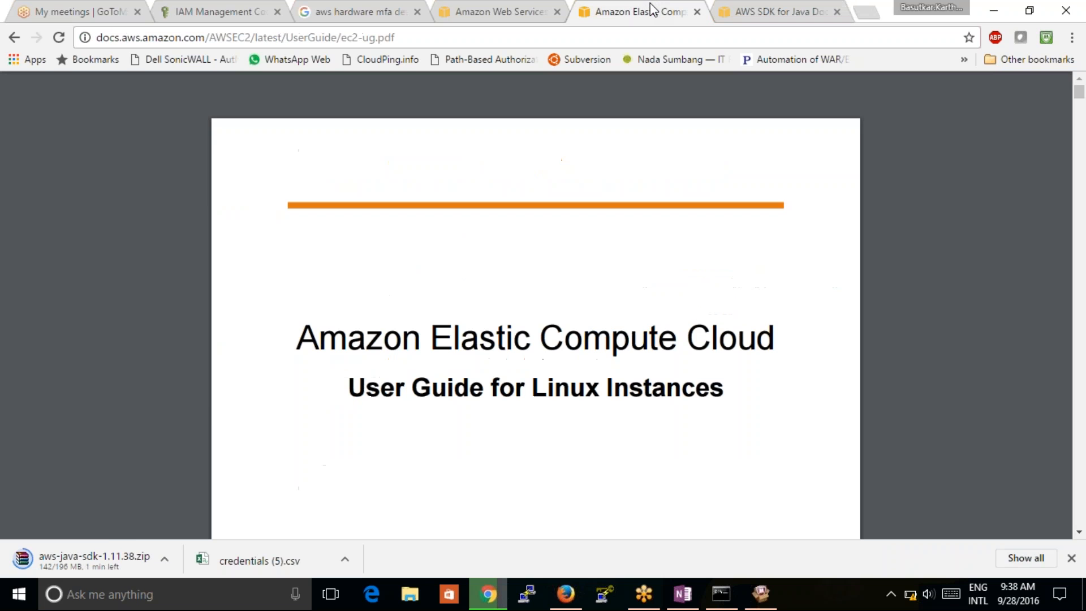
{"action": "left_click", "coordinate": [506, 14]}
{"action": "left_click", "coordinate": [653, 6]}
- Back in IAM, view Identity Providers, the Account Settings password policy, then the Credential Report
{"action": "left_click", "coordinate": [199, 21]}
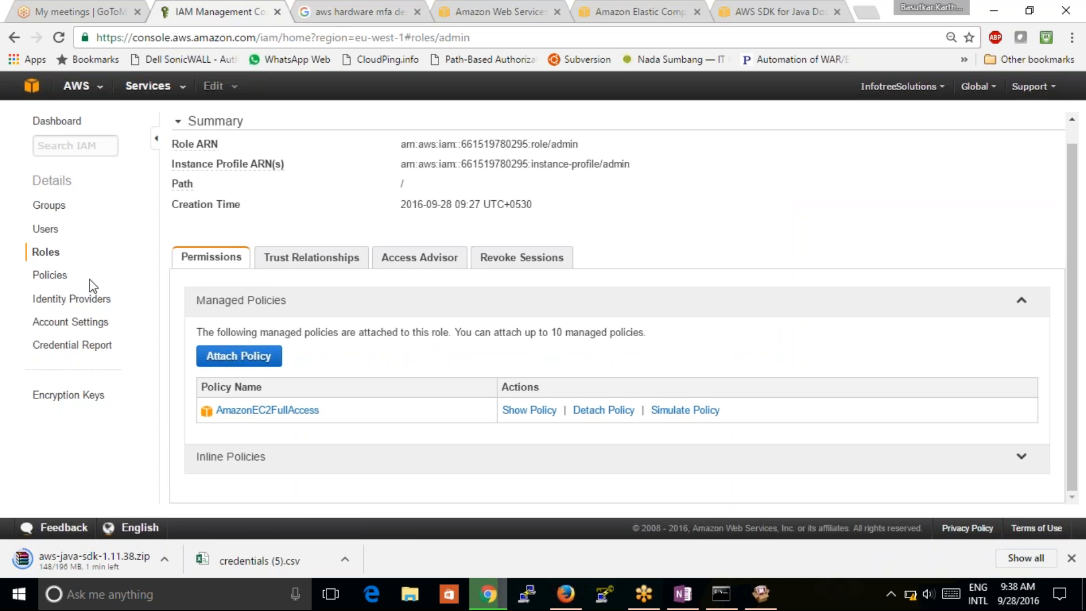
{"action": "left_click", "coordinate": [71, 298]}
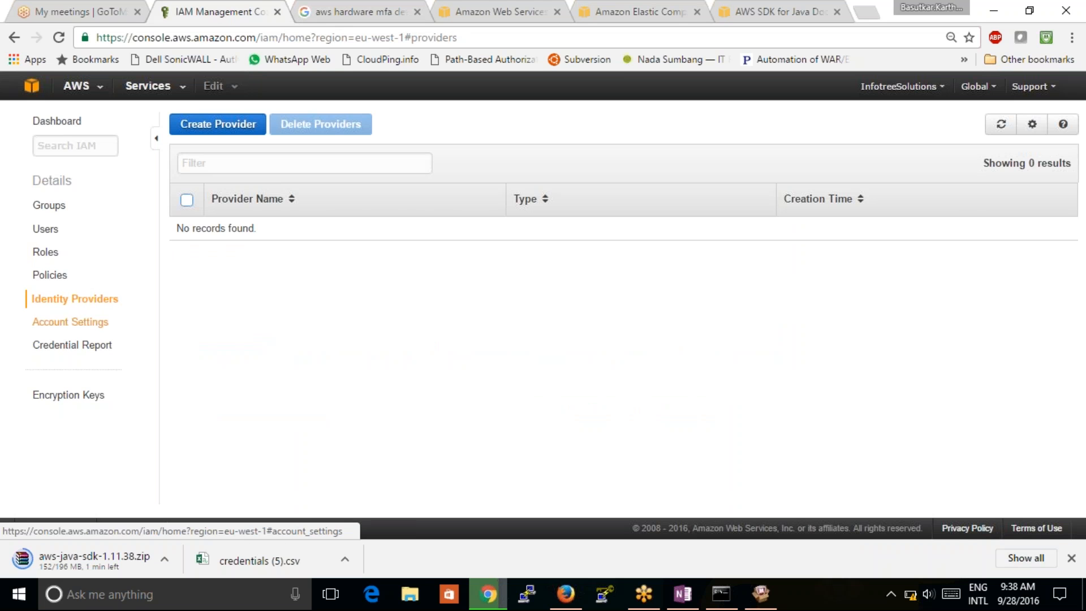
{"action": "left_click", "coordinate": [75, 322]}
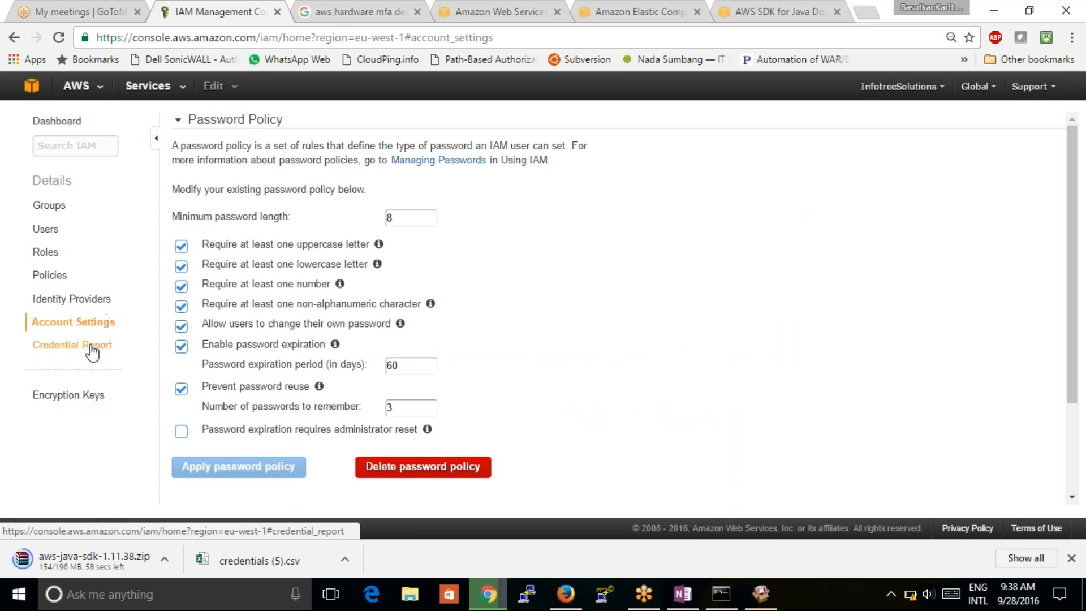
{"action": "left_click", "coordinate": [91, 347]}
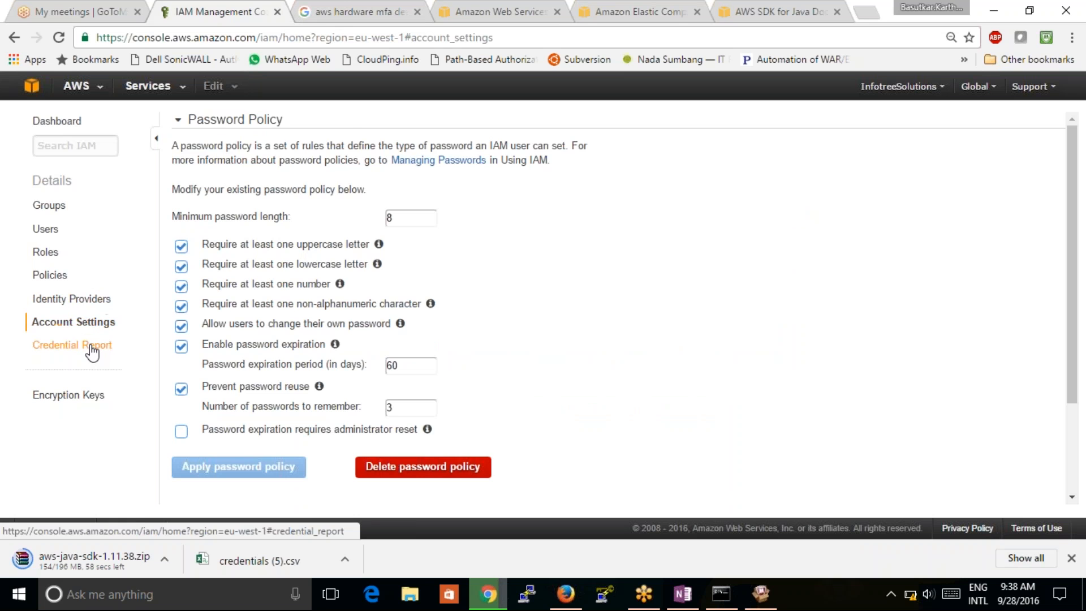
- Open Encryption Keys to reach the AWS Key Management Service welcome page with no keys
{"action": "left_click", "coordinate": [66, 400]}
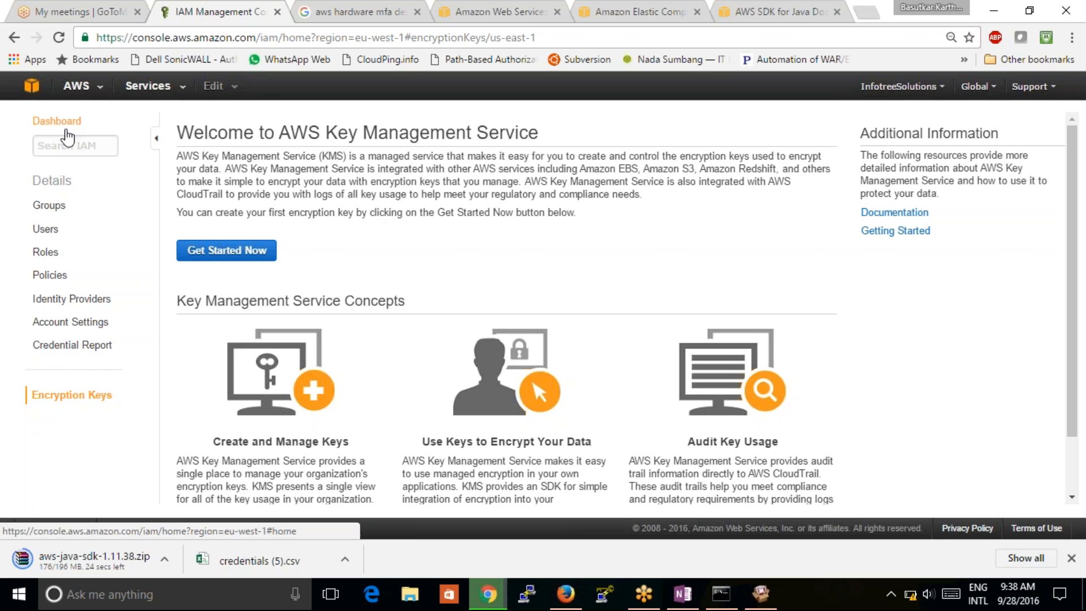
{"action": "left_click", "coordinate": [1070, 323]}
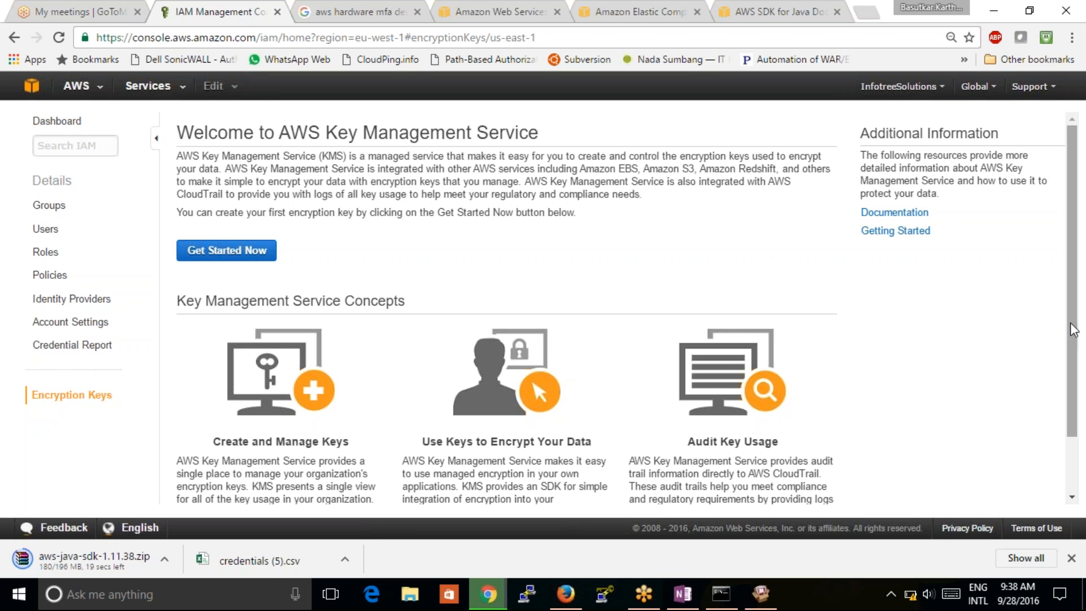